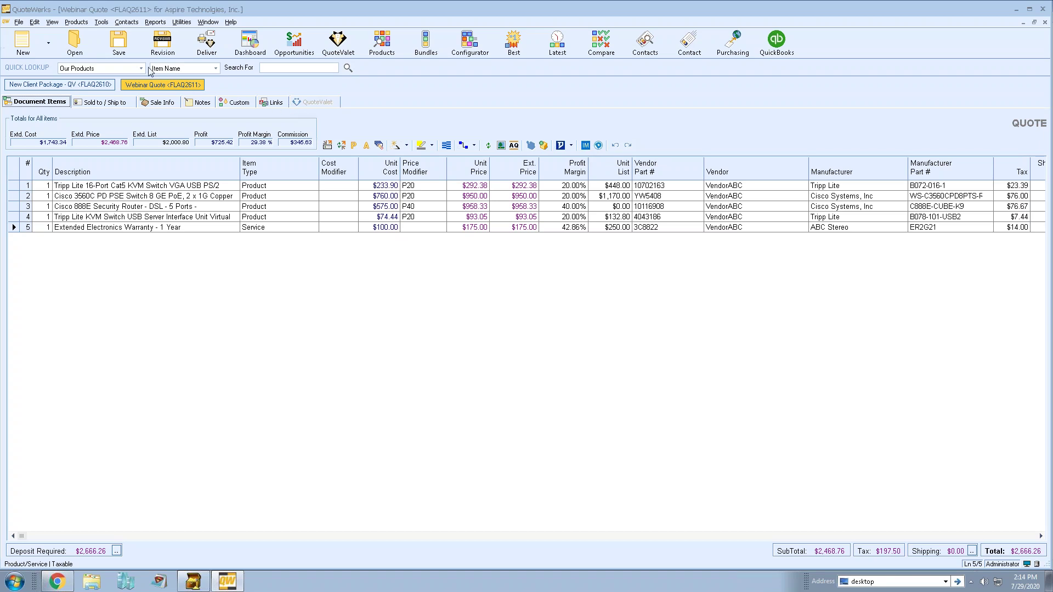
click(102, 22)
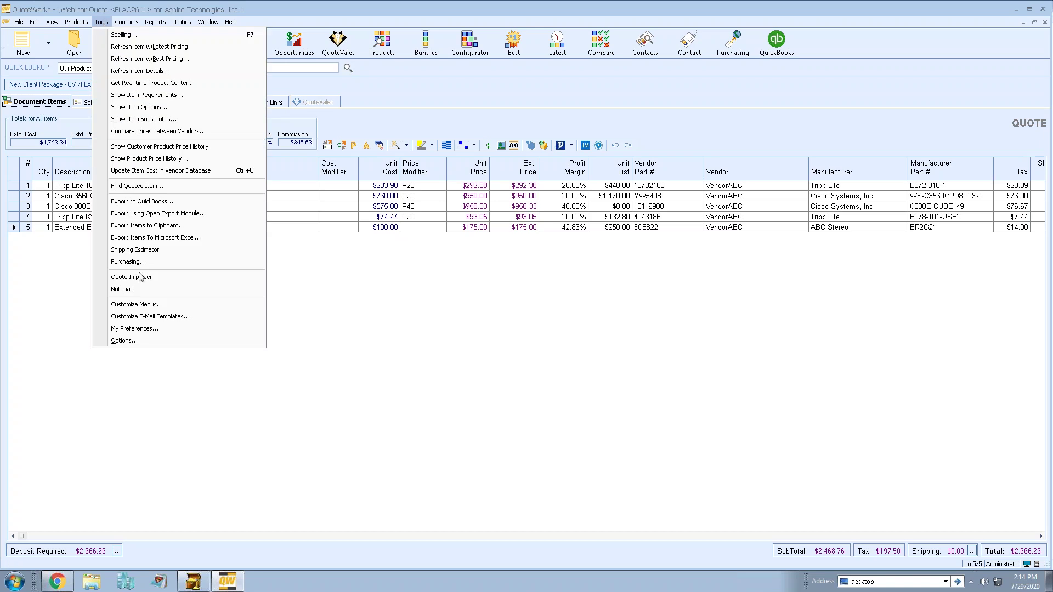
click(199, 345)
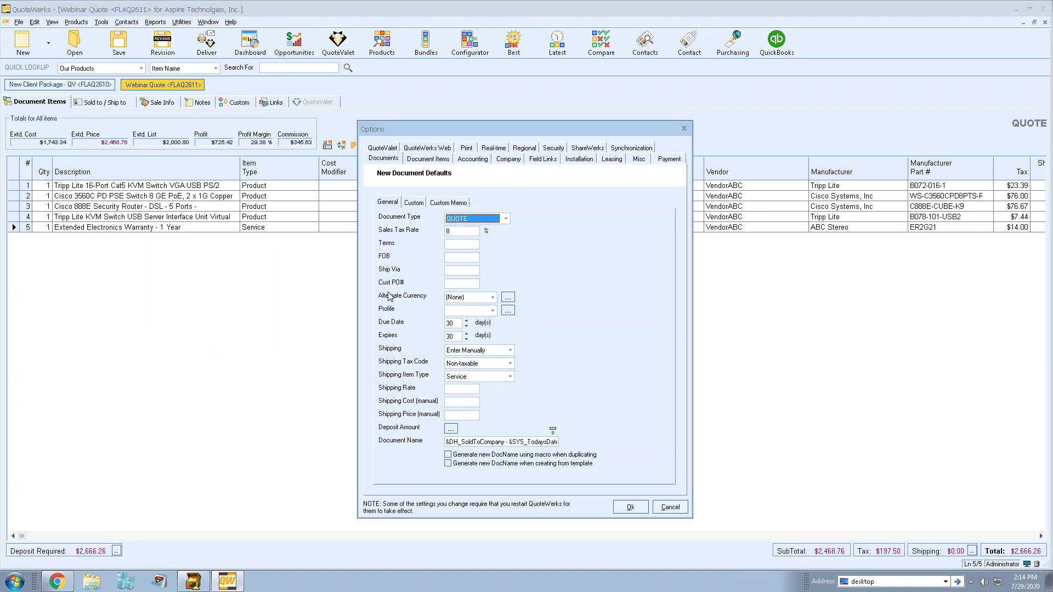
click(495, 149)
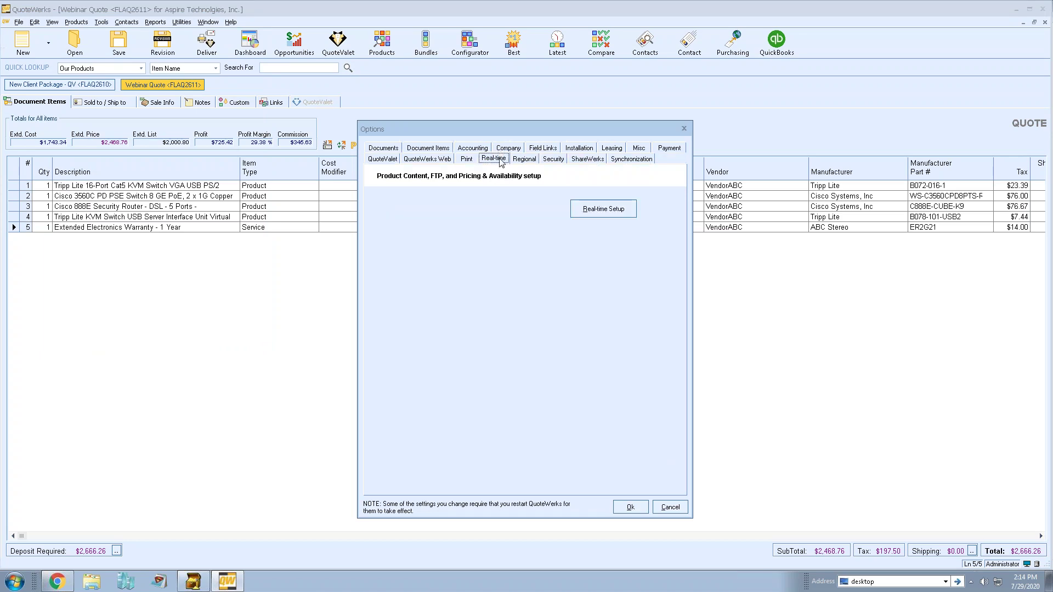
click(628, 212)
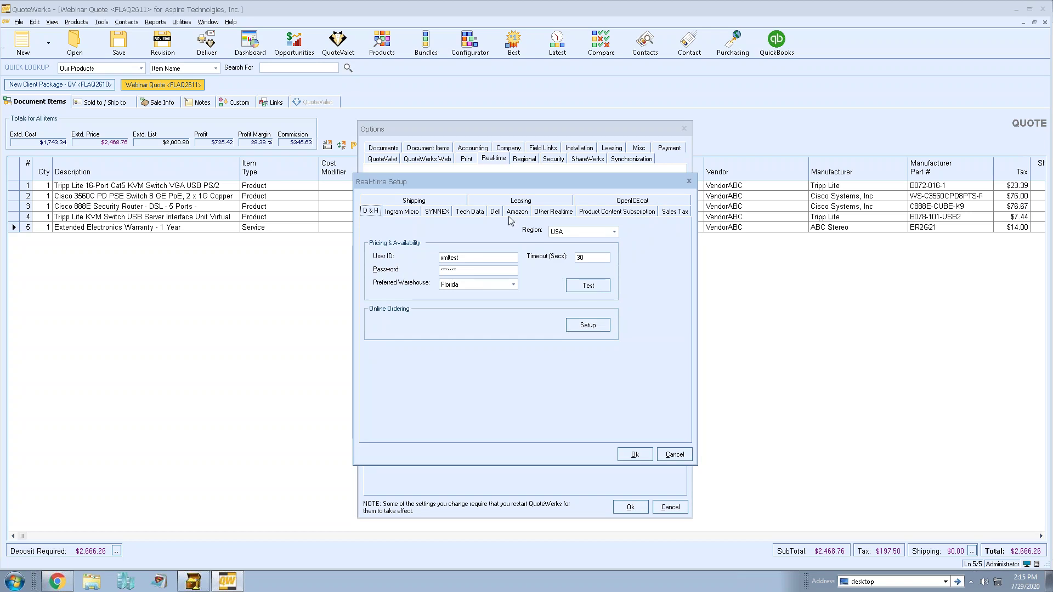
click(412, 214)
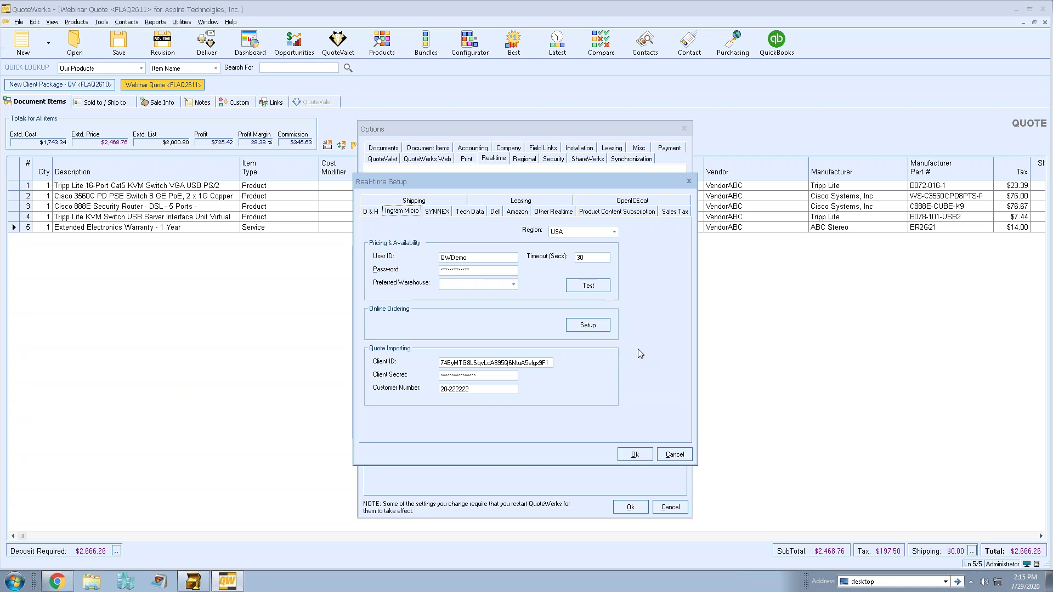
click(674, 454)
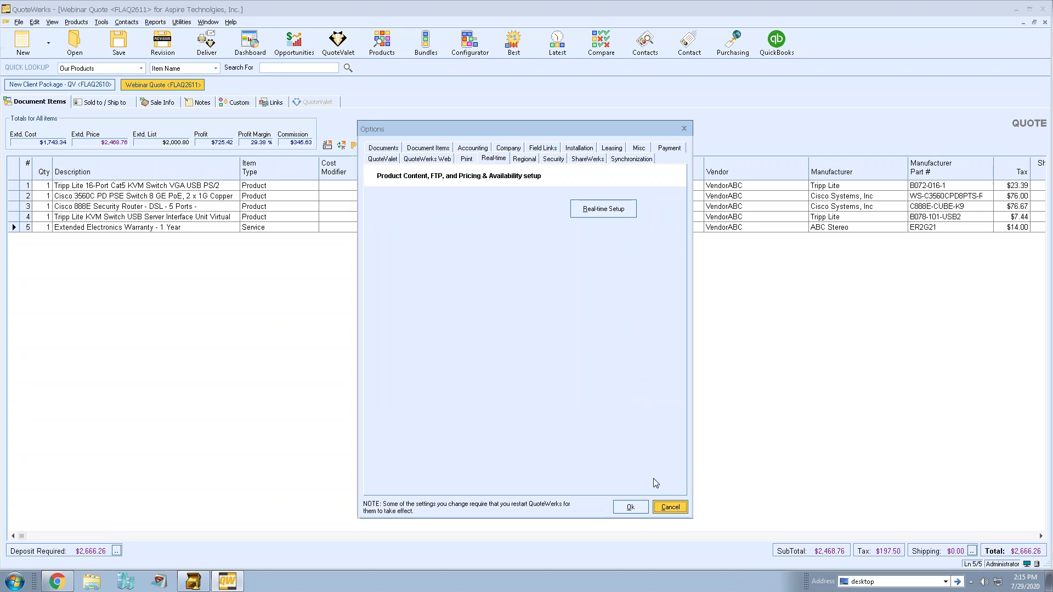
click(669, 507)
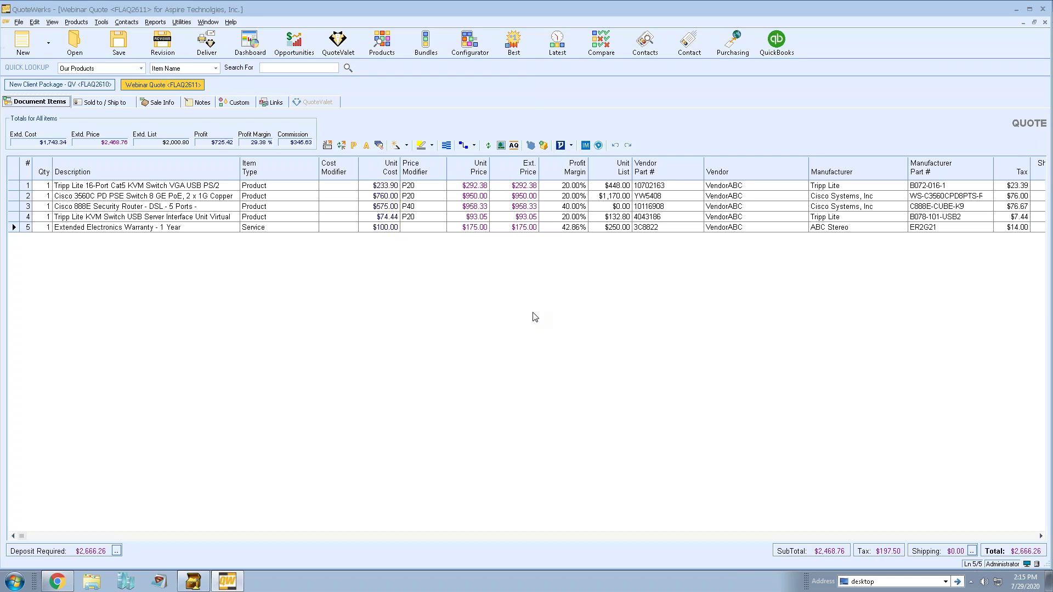
Look up the Ingram Micro quote by its pasted number and import its eight items as rows 6–13.
click(585, 145)
click(619, 329)
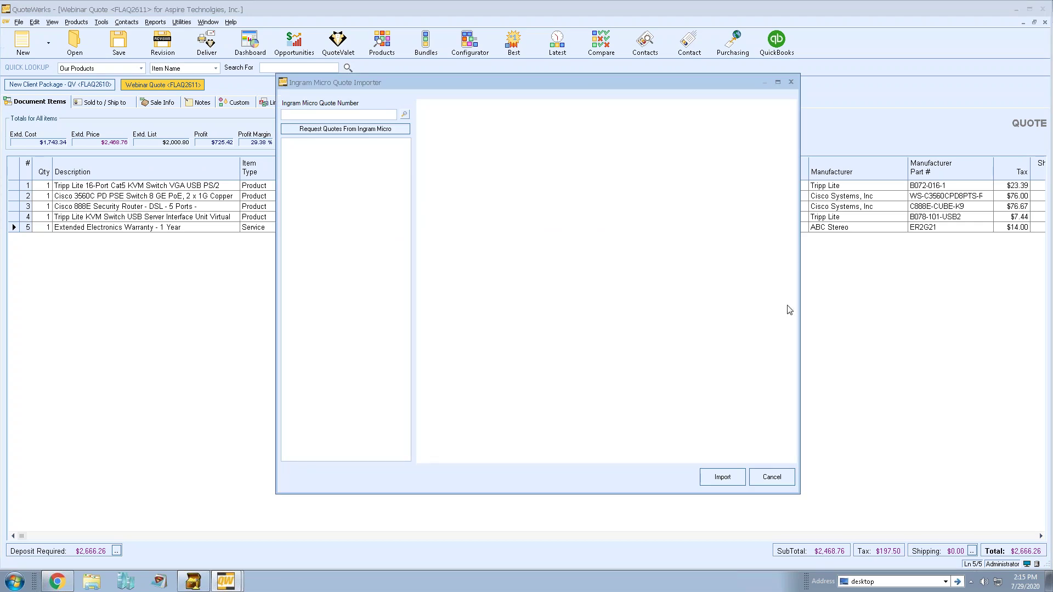
drag(801, 305, 828, 305)
click(325, 115)
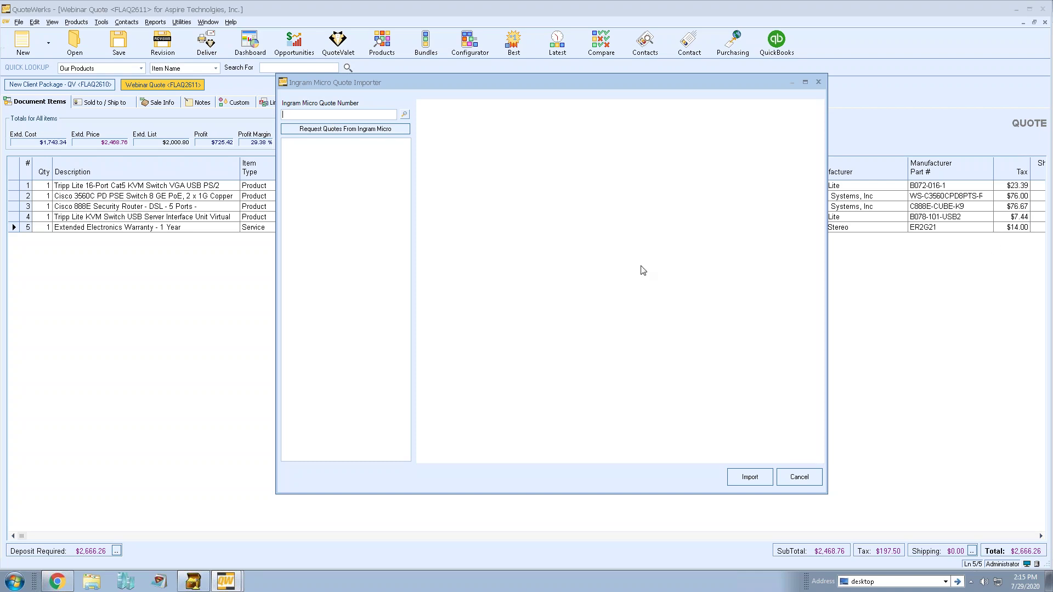
right_click(308, 115)
click(348, 162)
click(406, 115)
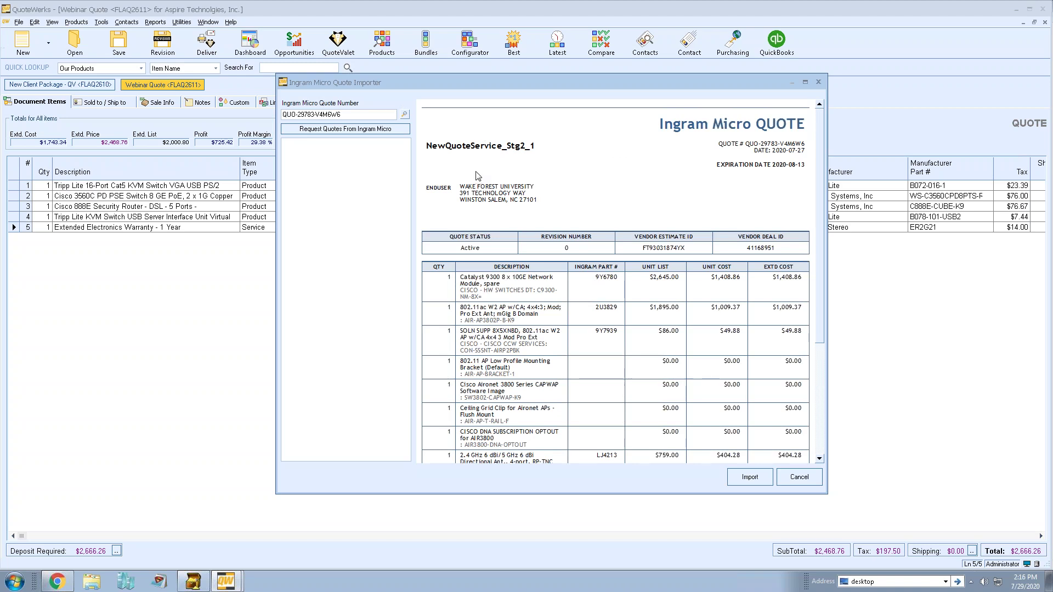
mouse_move(822, 261)
mouse_down()
mouse_move(822, 360)
mouse_move(822, 269)
mouse_up()
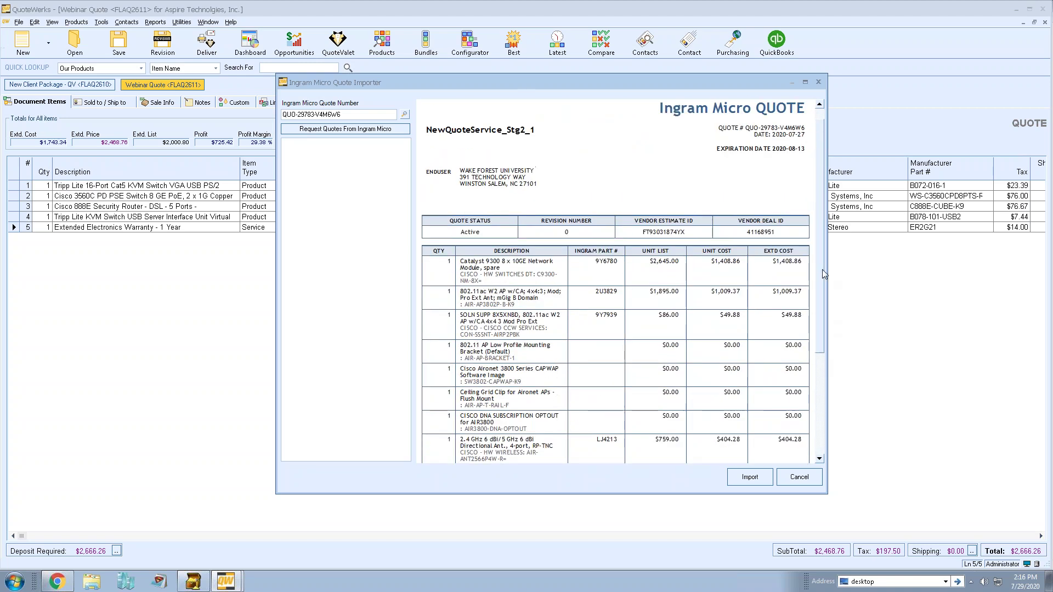
click(767, 480)
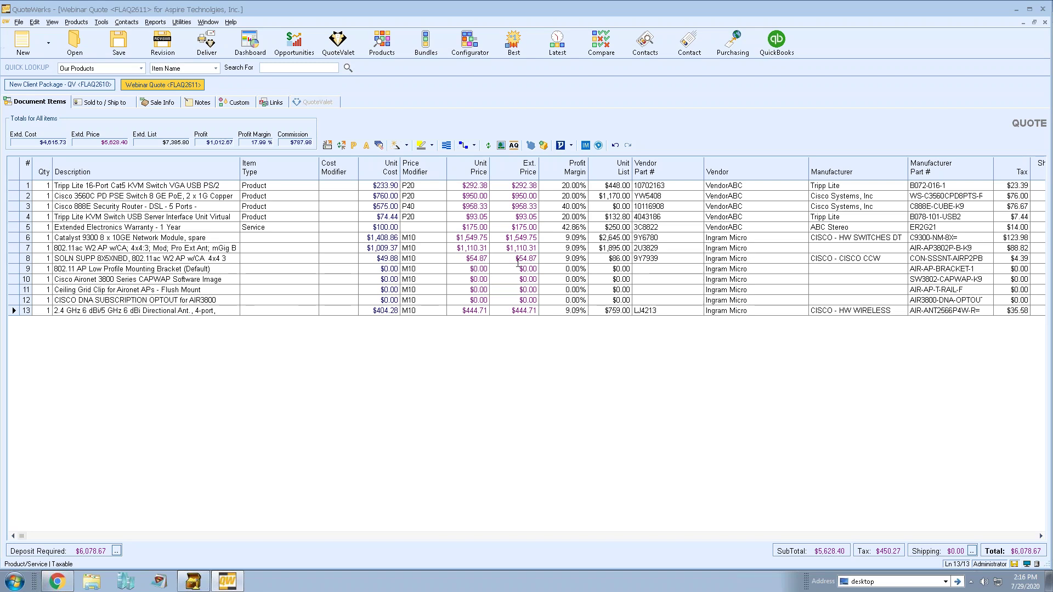
Import the three items of the Ingram_TestDemo_2 Ingram Micro quote as rows 14–16.
click(586, 145)
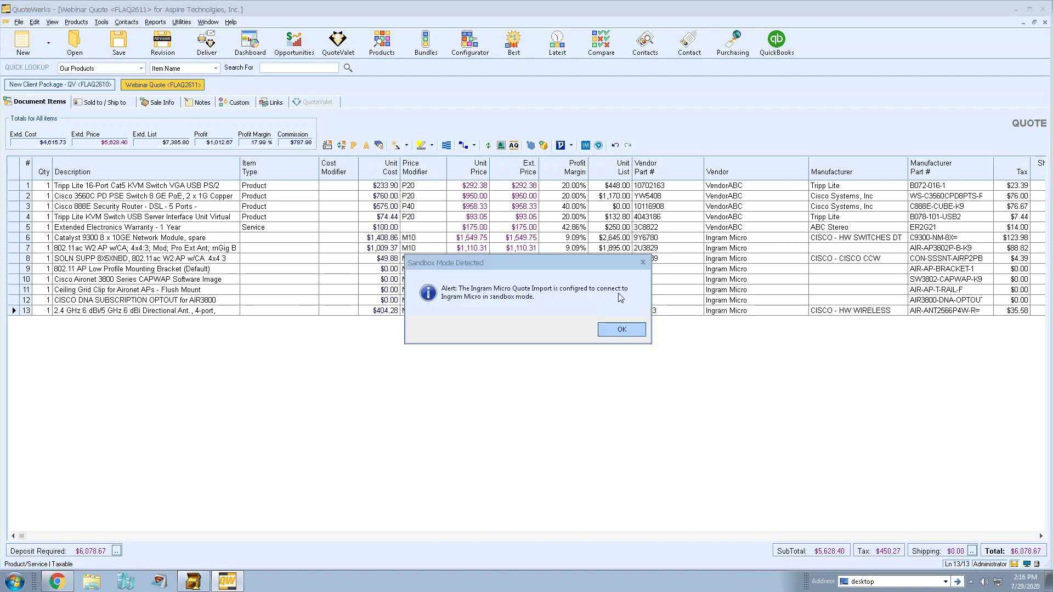
click(625, 327)
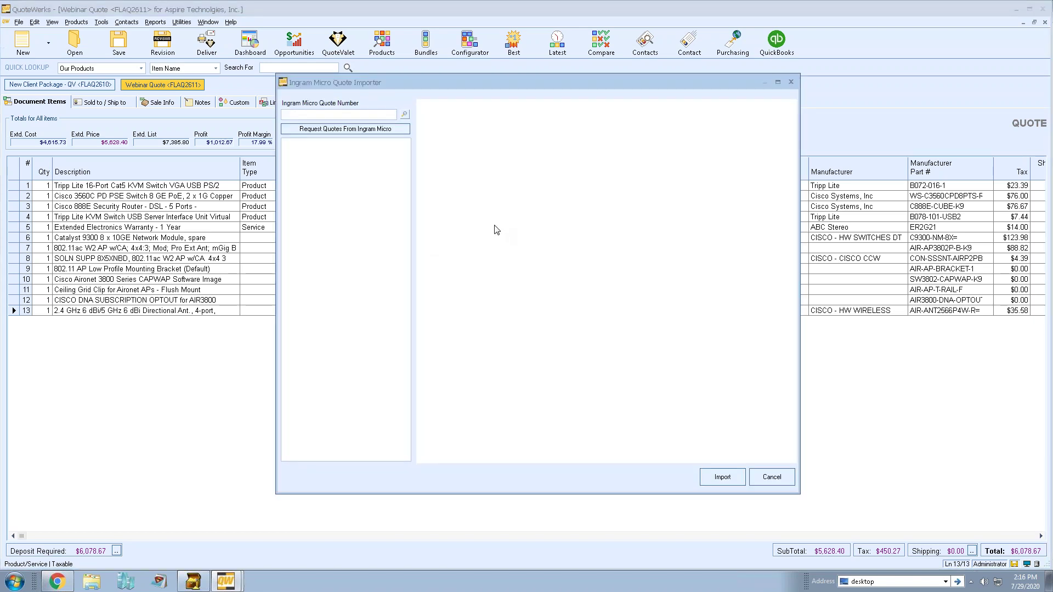
click(342, 130)
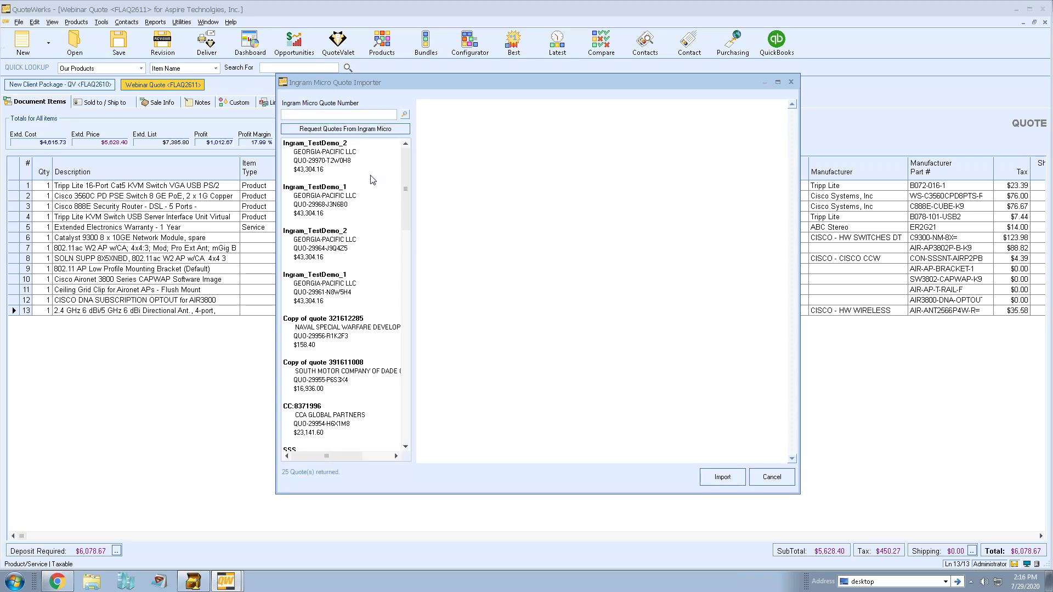
mouse_move(409, 163)
mouse_down()
mouse_move(408, 387)
mouse_move(422, 150)
mouse_up()
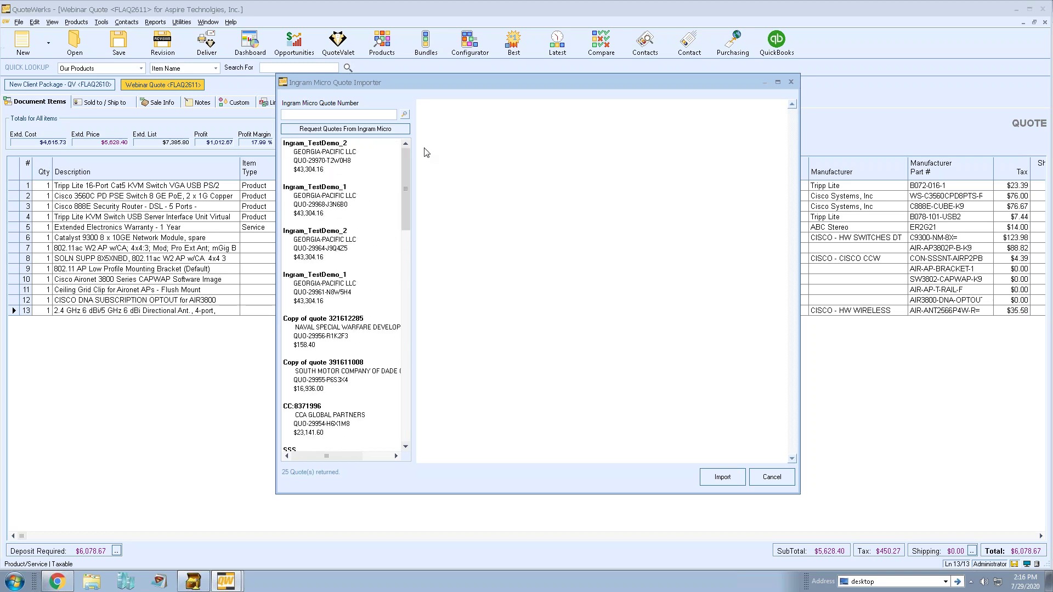
double_click(322, 150)
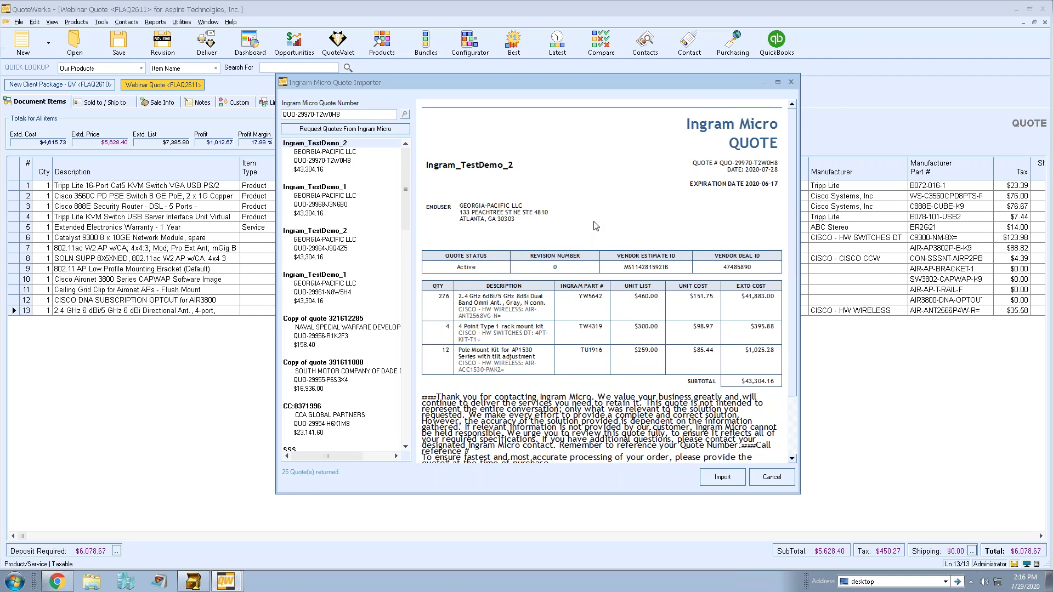
click(723, 478)
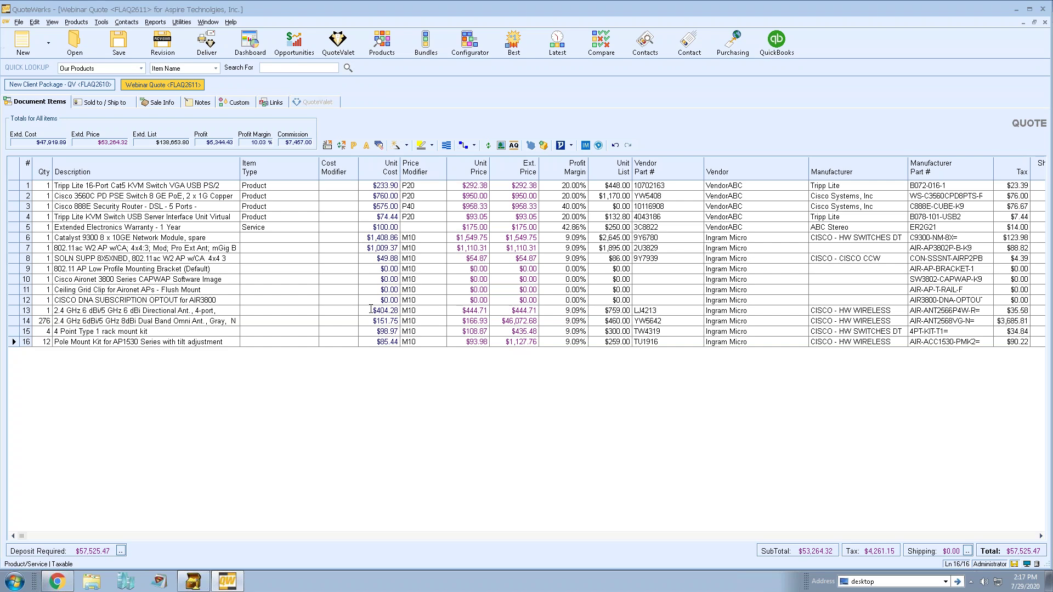
Inspect the unit cost and M10 modifiers on rows 13–14 unchanged, then select rows 6–9.
click(371, 309)
click(366, 369)
click(421, 319)
key(Escape)
click(430, 313)
click(429, 357)
click(17, 237)
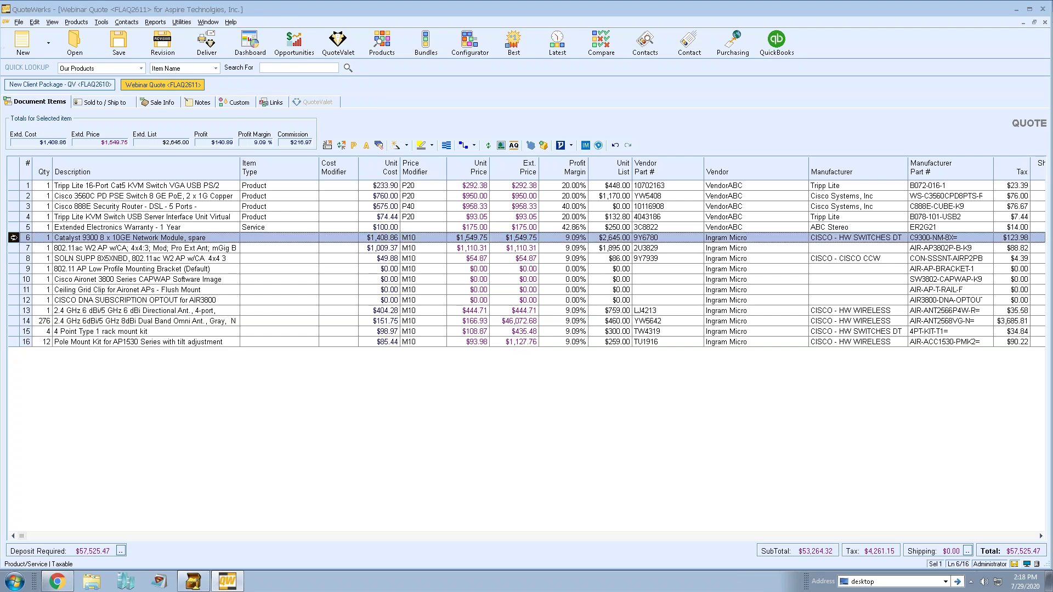
shift+click(15, 269)
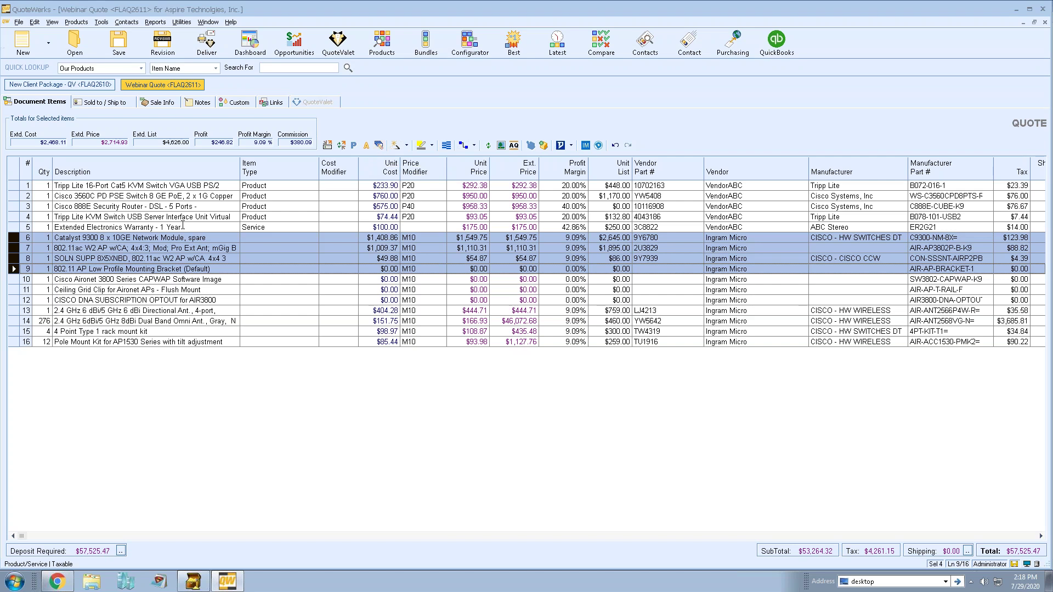
Open Apply Multi-Line Changes for rows 6–9 and choose ItemType as the column.
right_click(100, 240)
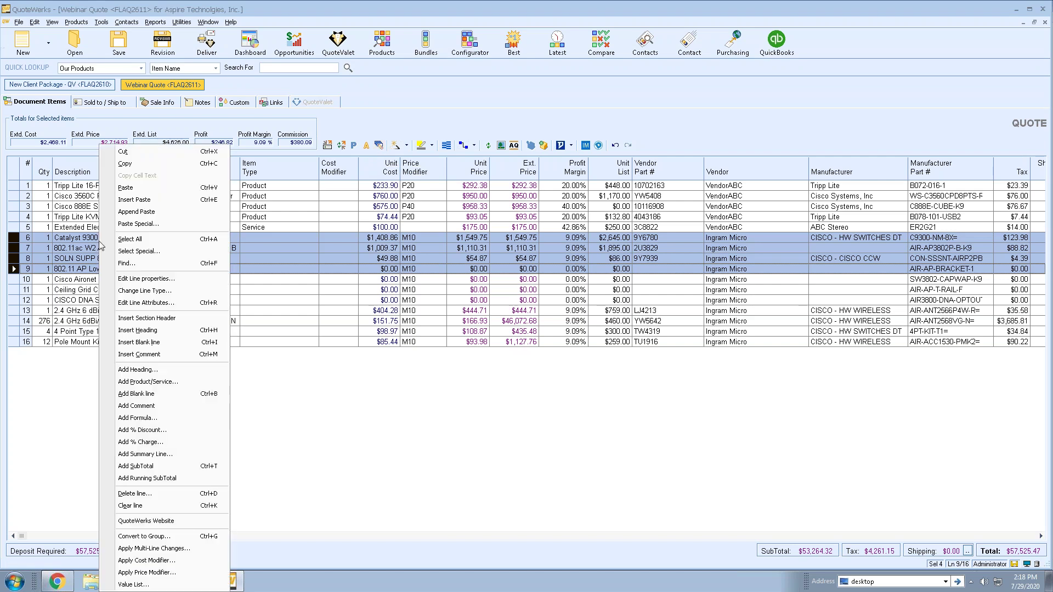
click(189, 547)
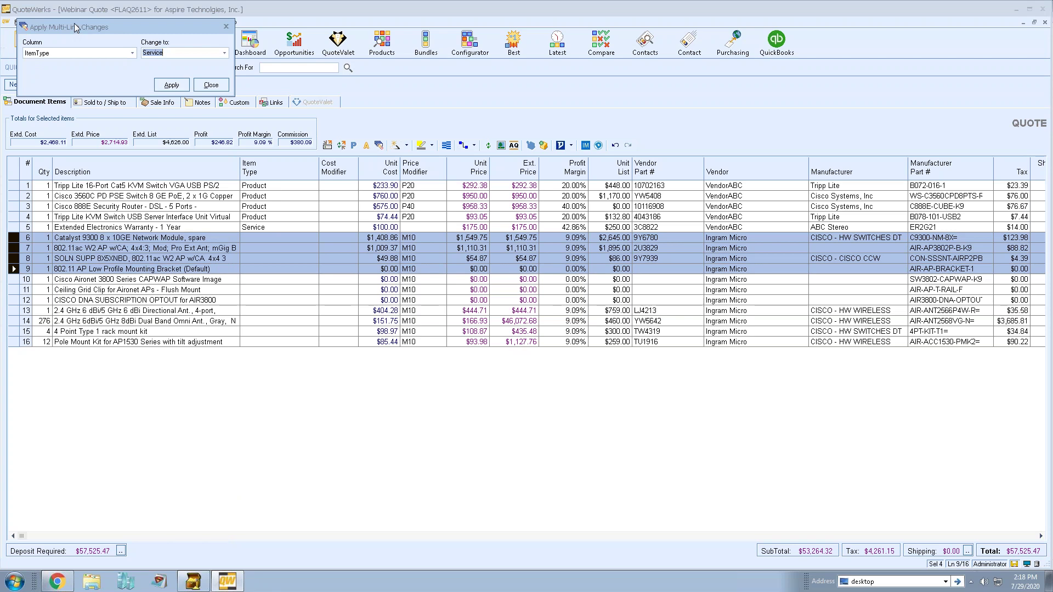
drag(74, 23, 82, 82)
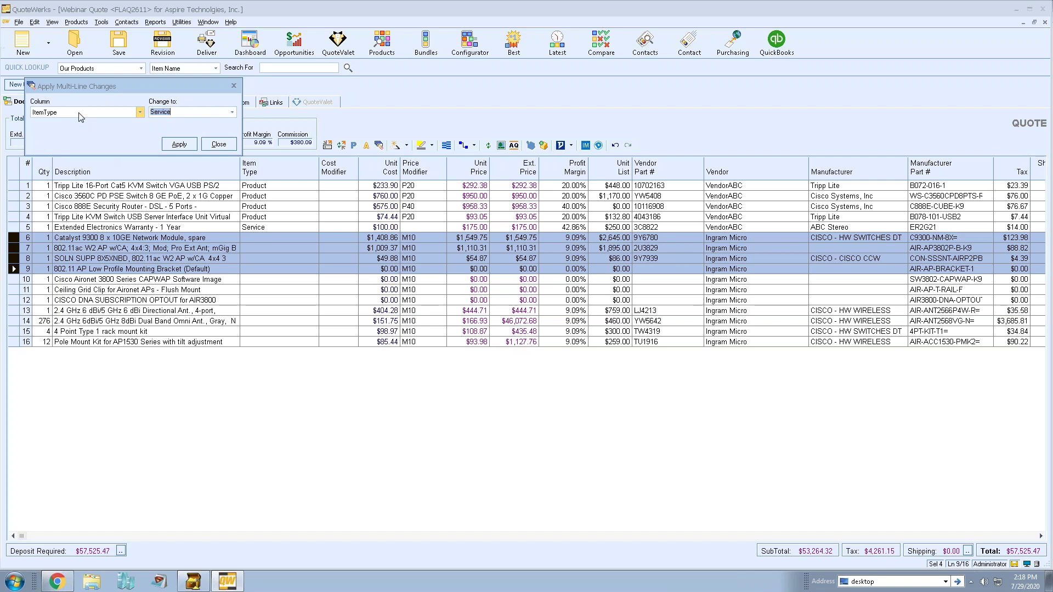
click(81, 116)
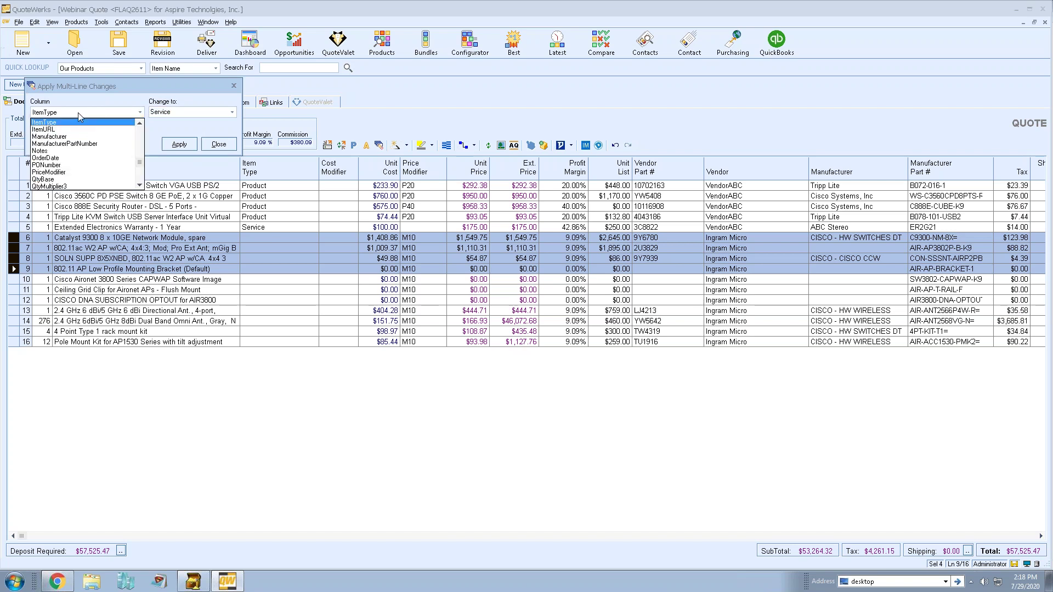
scroll(92, 124, up, 10)
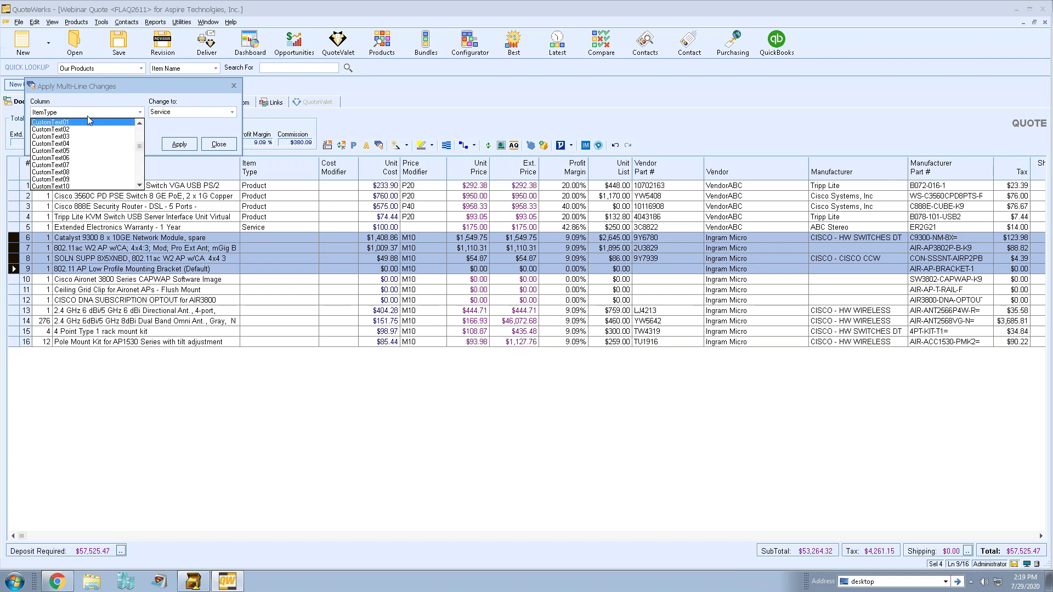
scroll(140, 186, down, 2)
click(78, 186)
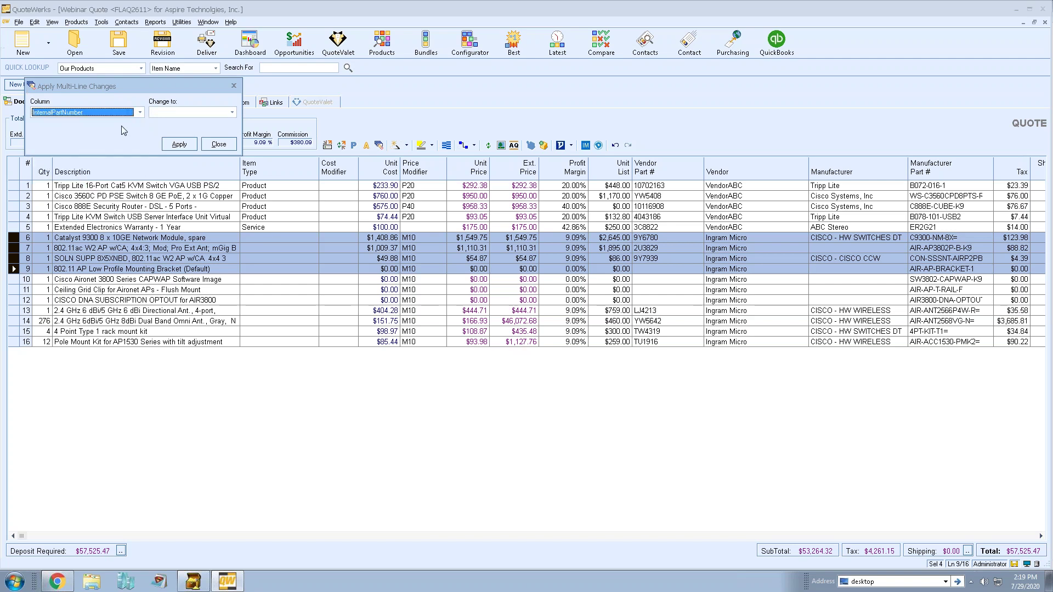
click(141, 113)
click(88, 126)
Change the item type of rows 6–9 to Service, after first trying Product.
click(170, 113)
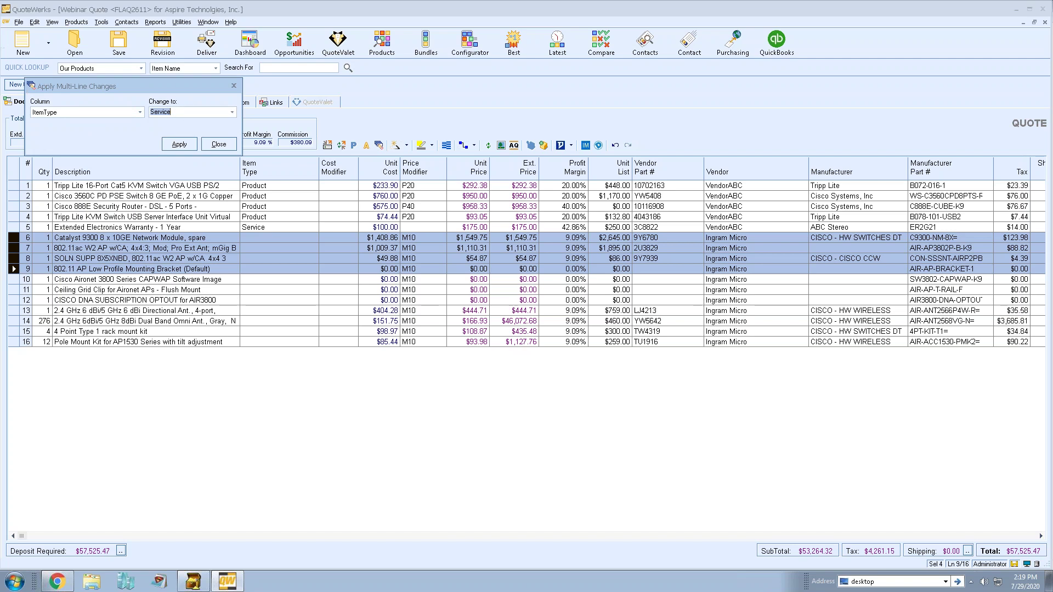
text(H)
key(BackSpace)
text(Product)
click(178, 146)
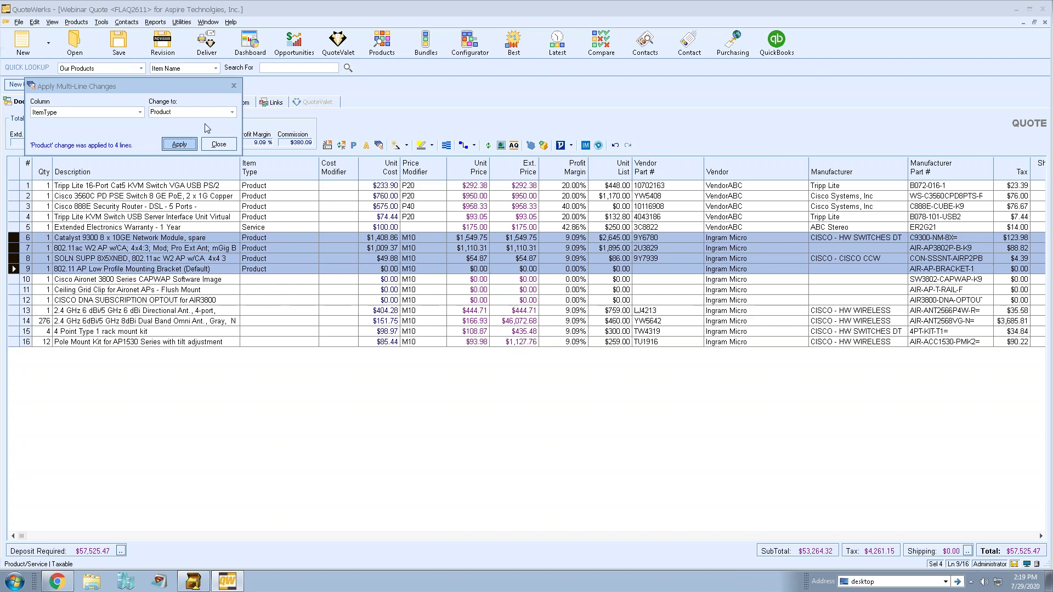
click(232, 112)
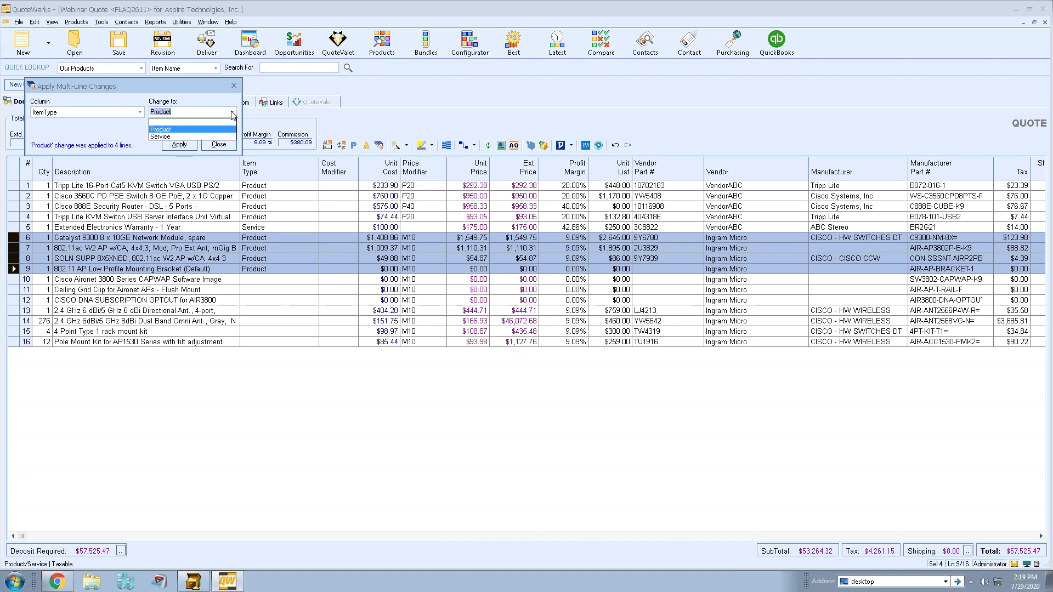
click(183, 136)
click(175, 144)
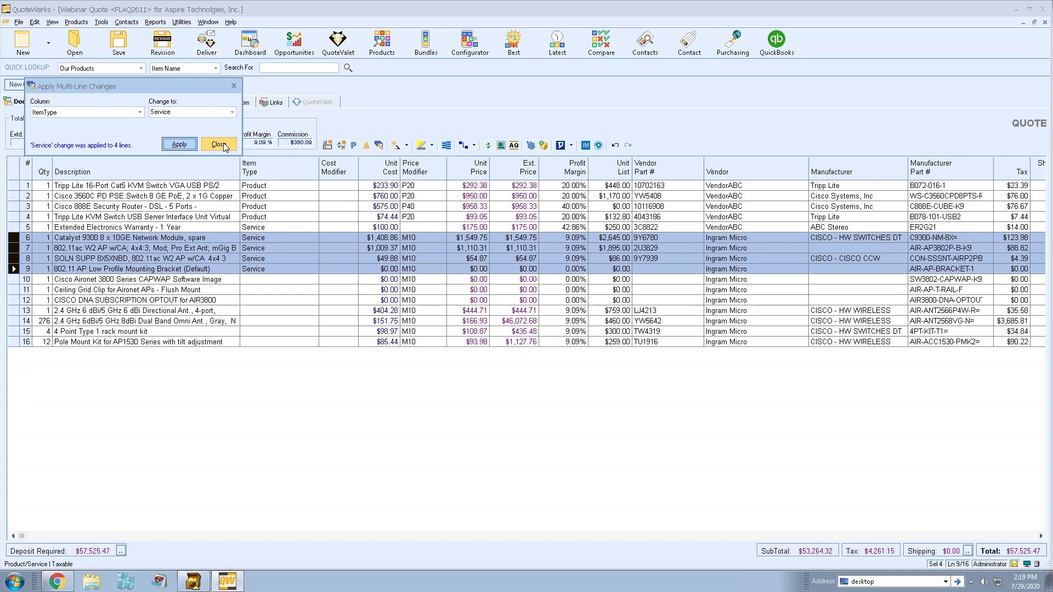
click(224, 145)
Select rows 2, 11 and 14 and set their Vendor to Vendor3.
click(22, 196)
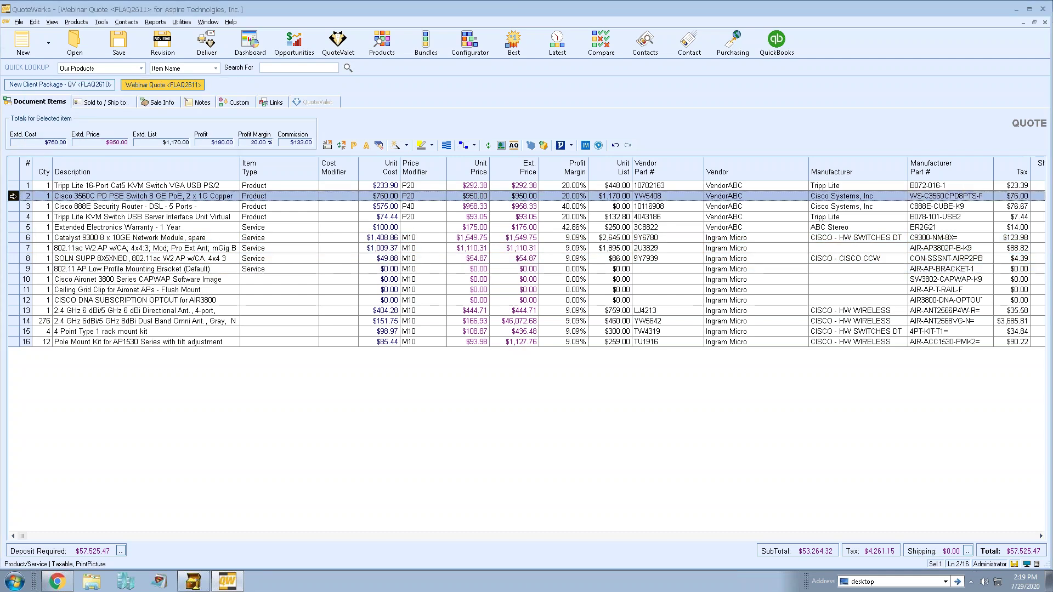
ctrl+click(14, 290)
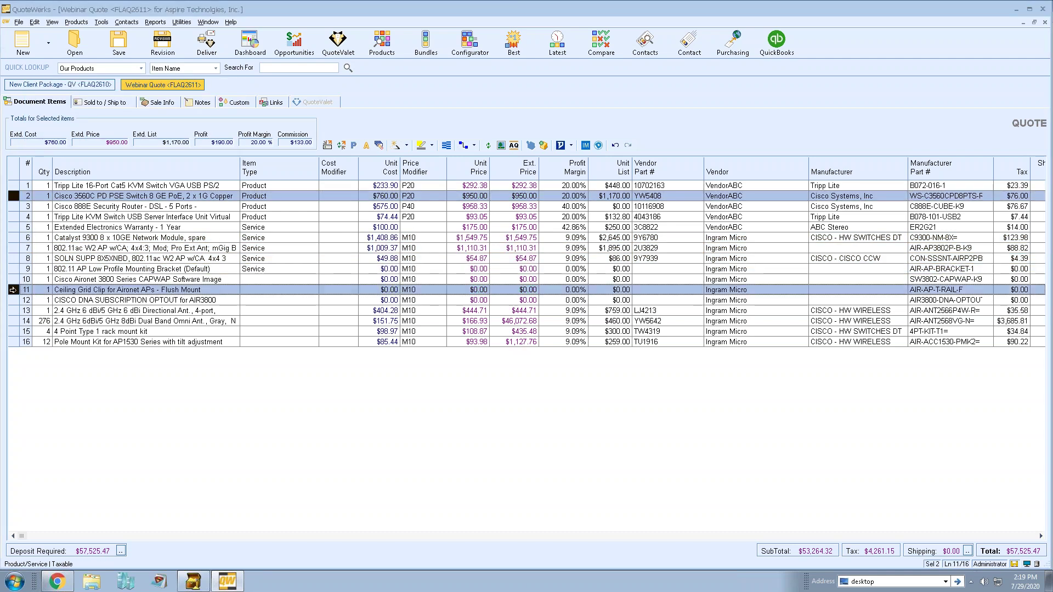
ctrl+click(13, 321)
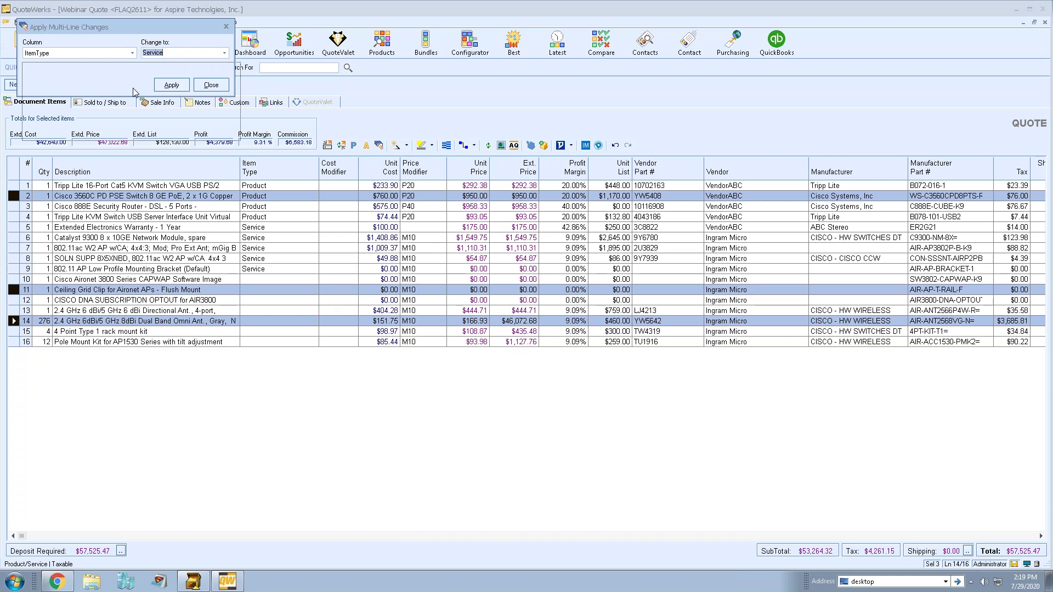
drag(133, 94, 135, 100)
click(95, 117)
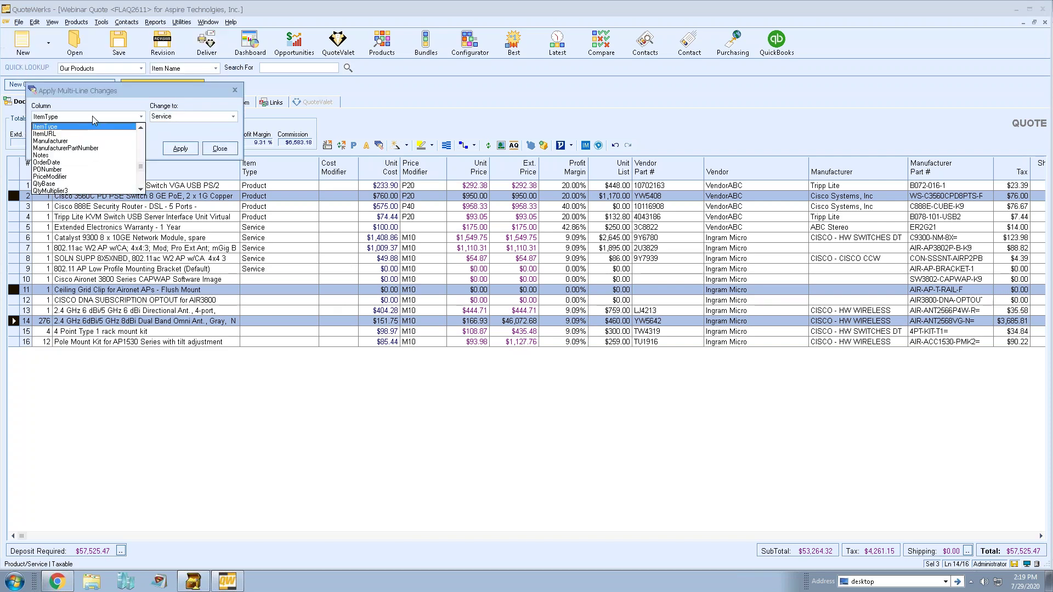
key(v)
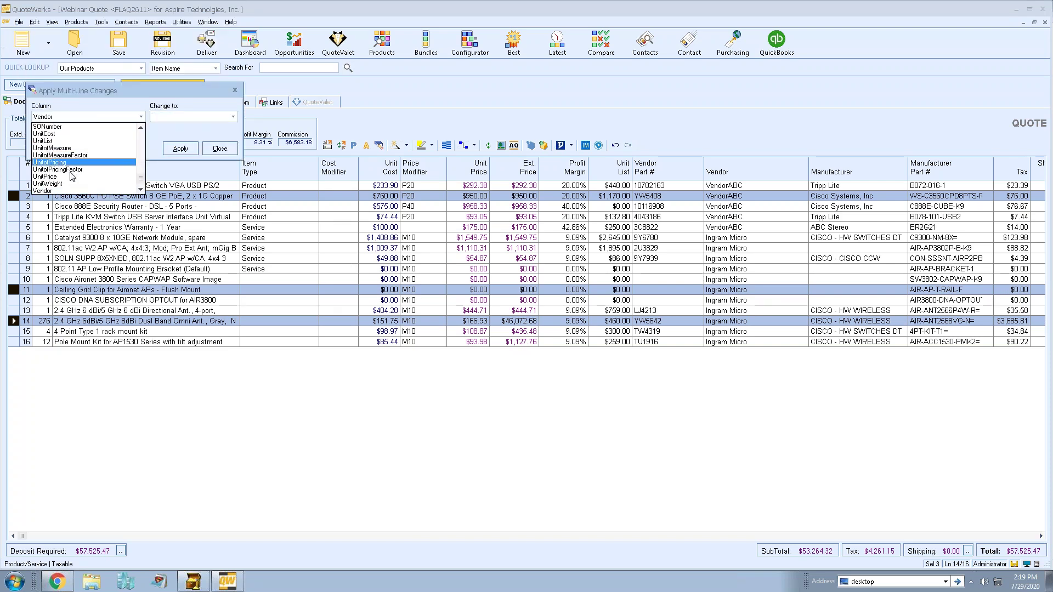
click(59, 192)
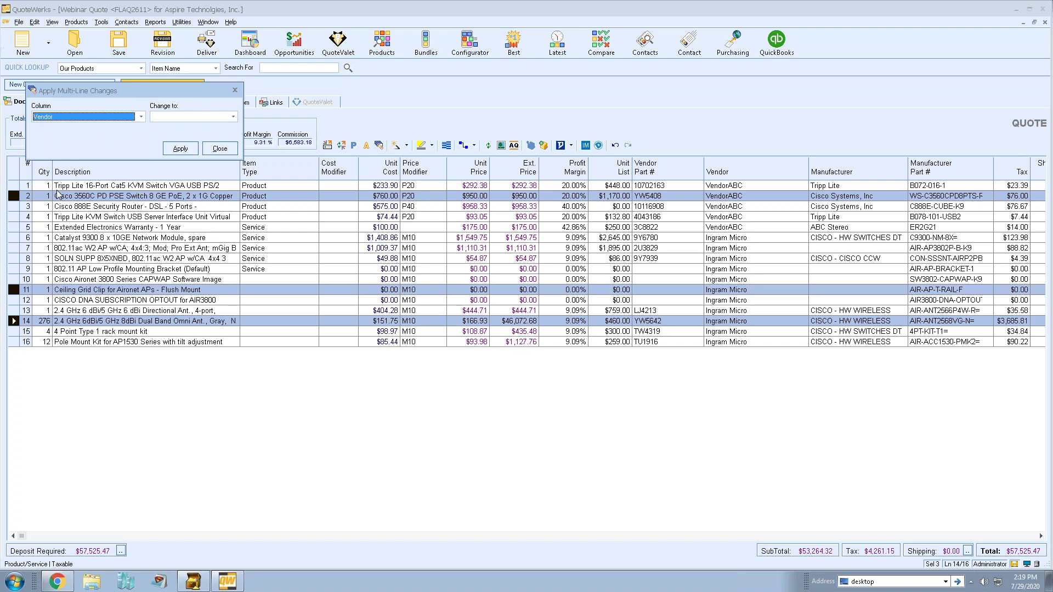
click(169, 117)
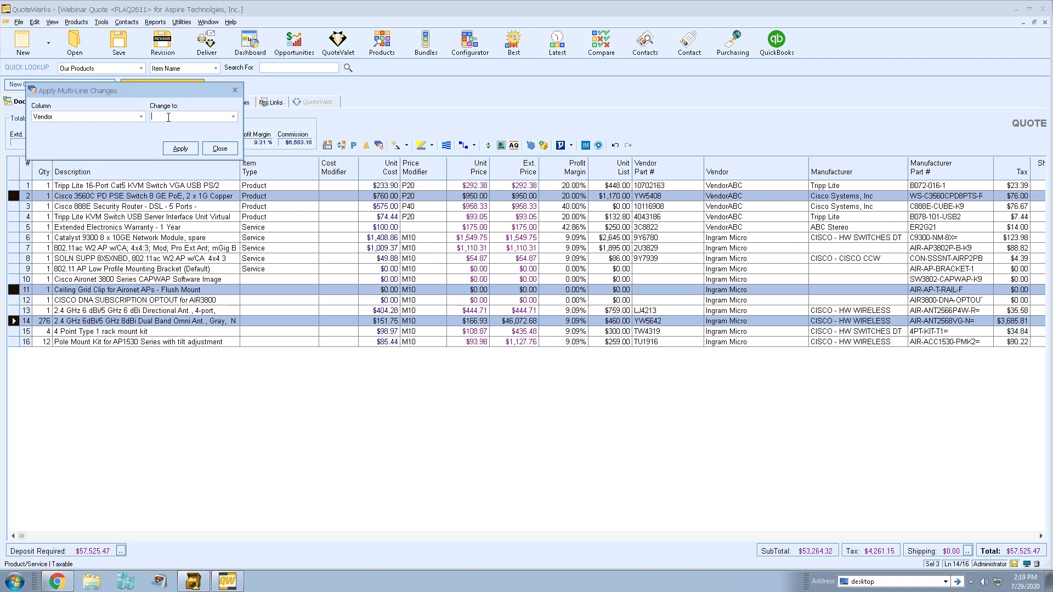
text(Vendor3)
click(183, 150)
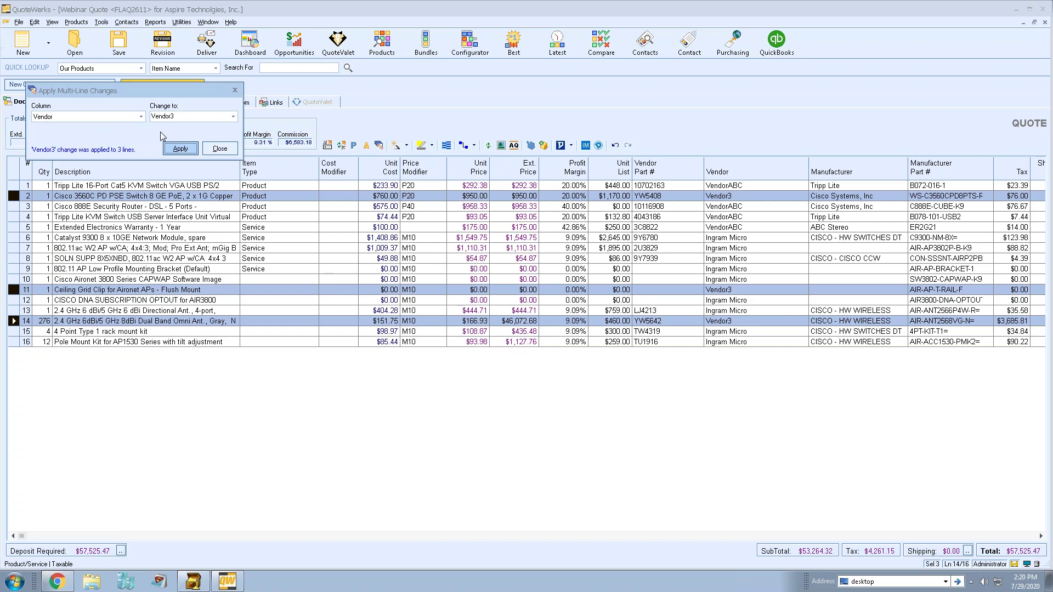
click(141, 116)
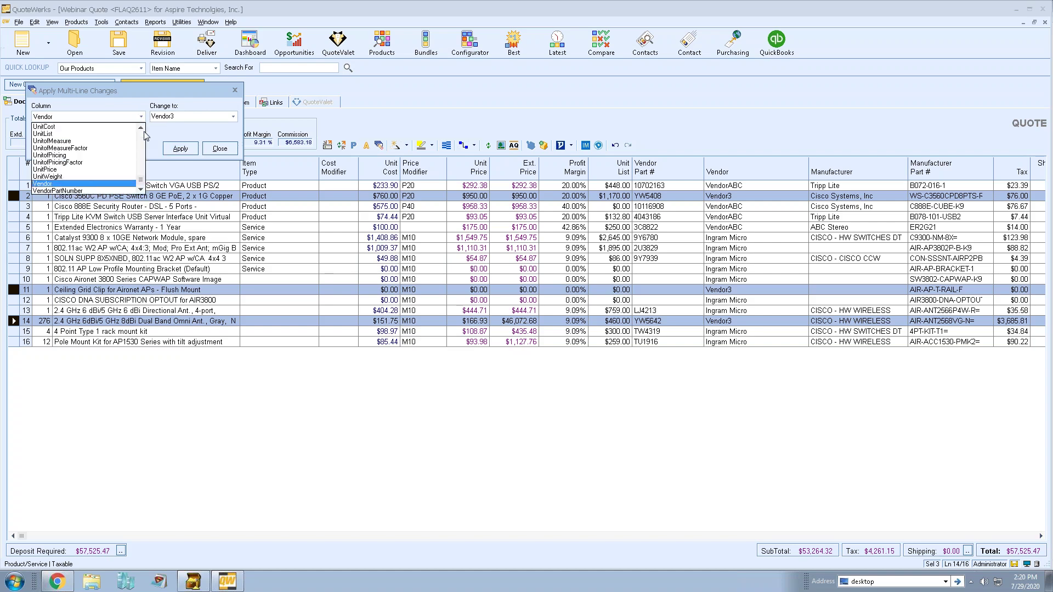
mouse_move(140, 186)
mouse_down()
mouse_move(142, 131)
mouse_move(141, 186)
mouse_up()
click(153, 143)
Close the bulk-change window and use Select Special with Description begins with 'cisco'.
click(219, 149)
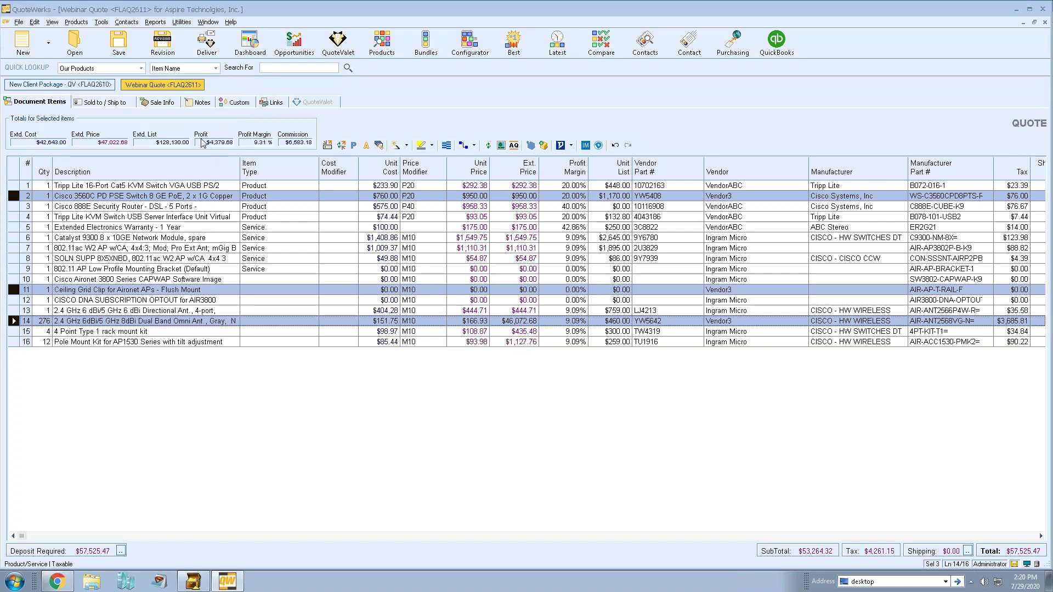
double_click(113, 211)
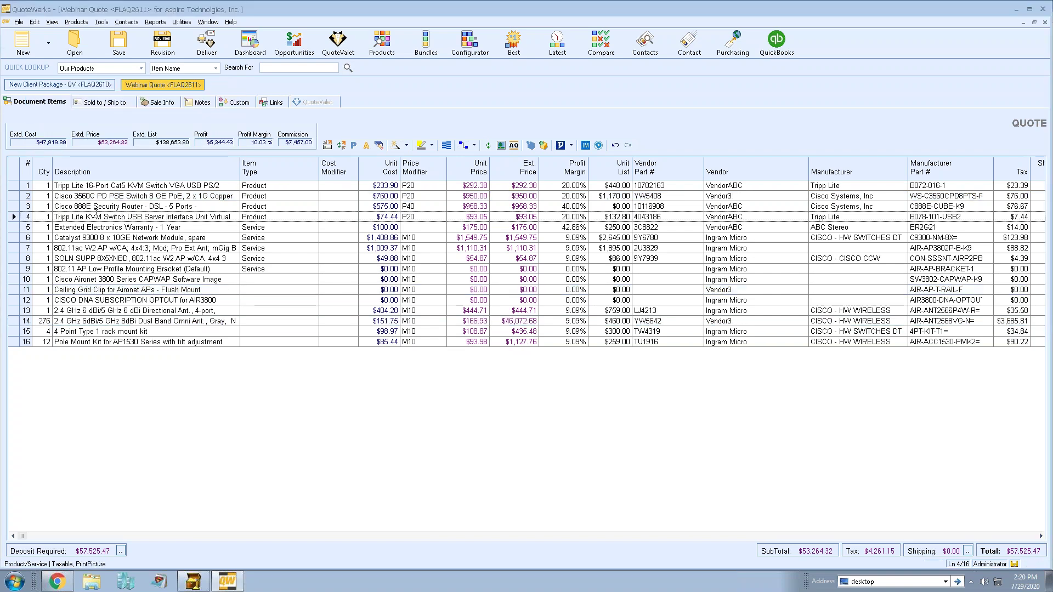
key(Up)
key(Up)
key(Up)
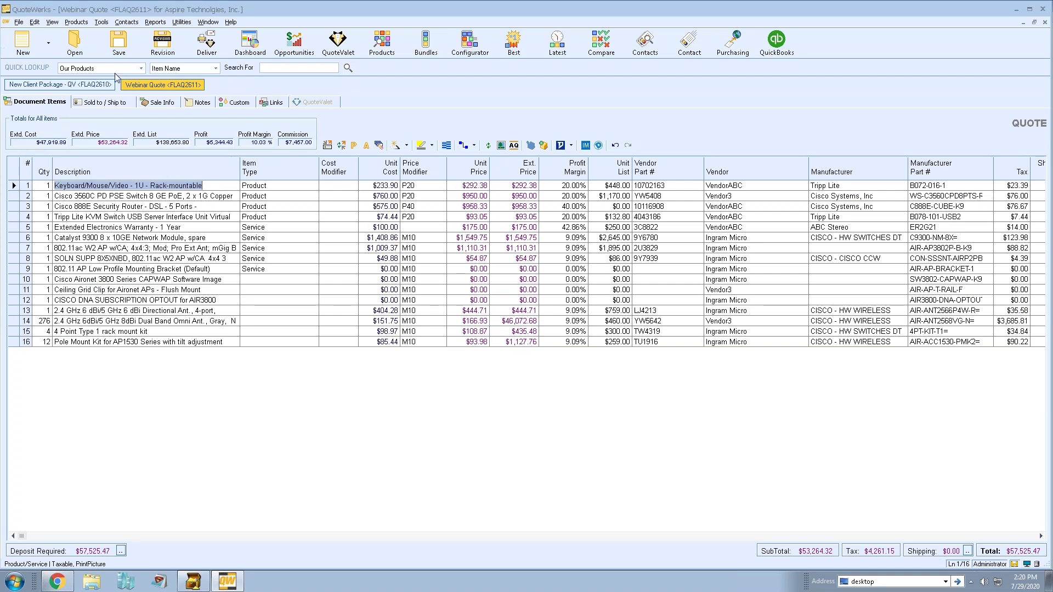
click(34, 22)
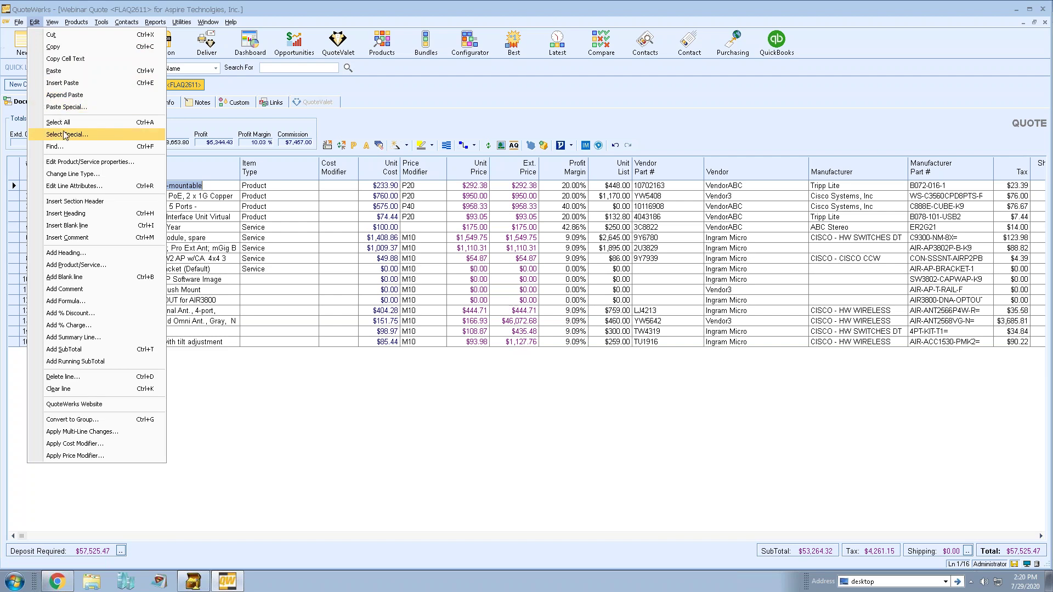
key(Escape)
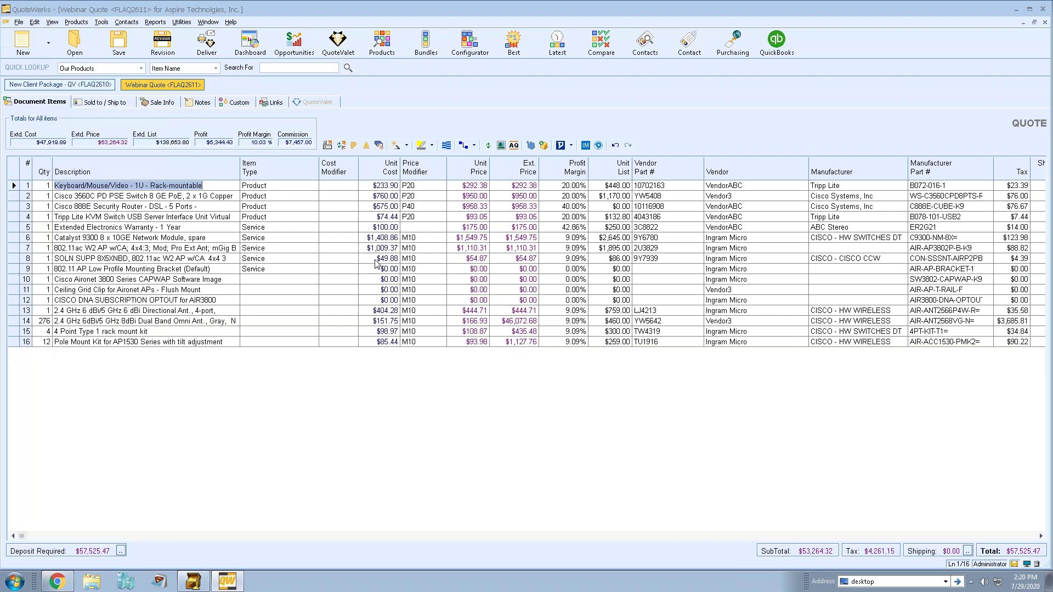
drag(499, 287, 186, 383)
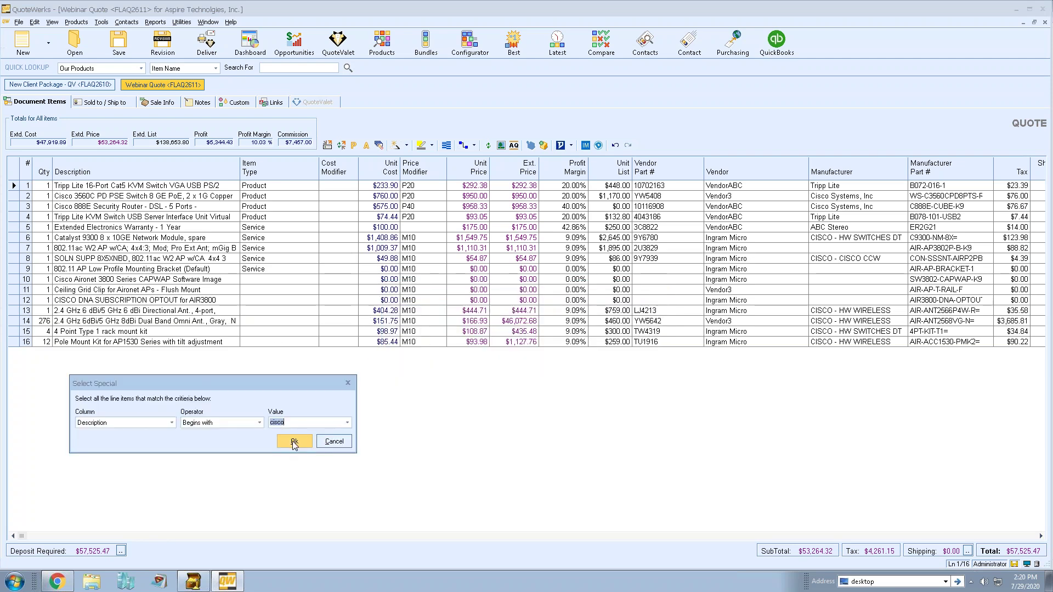
click(295, 440)
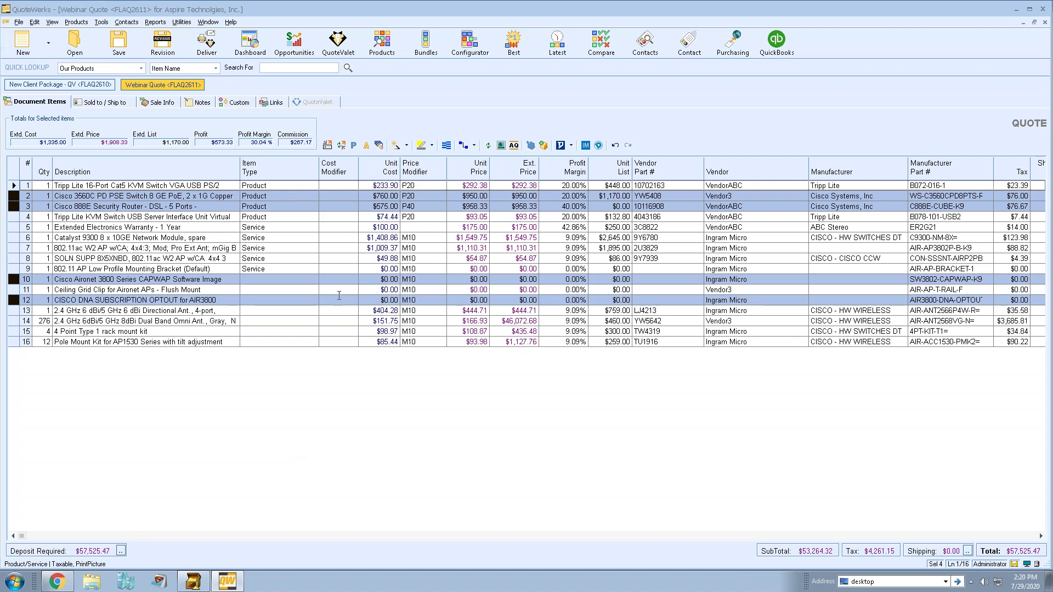
Set the Vendor of the four selected Cisco lines (rows 2, 3, 10, 12) to 'Cisco Systems'.
click(379, 146)
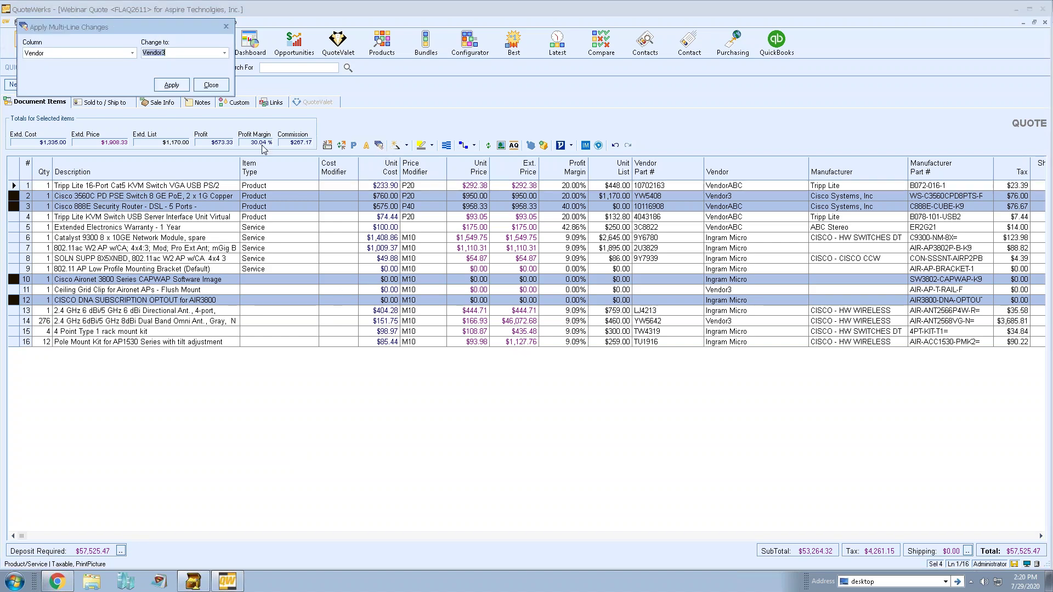
text(Cisco Systems)
click(171, 85)
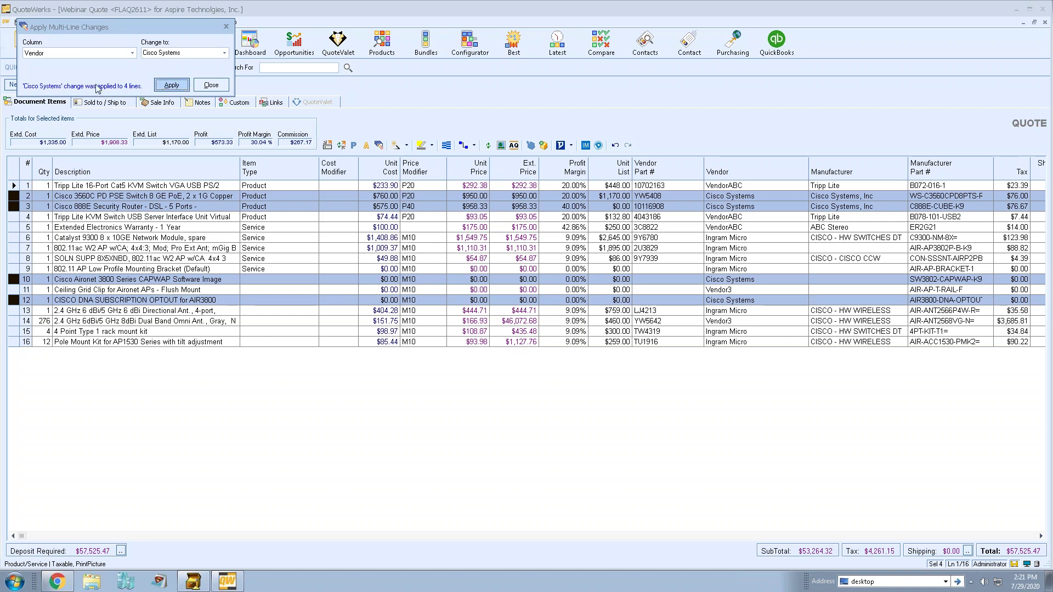
click(226, 85)
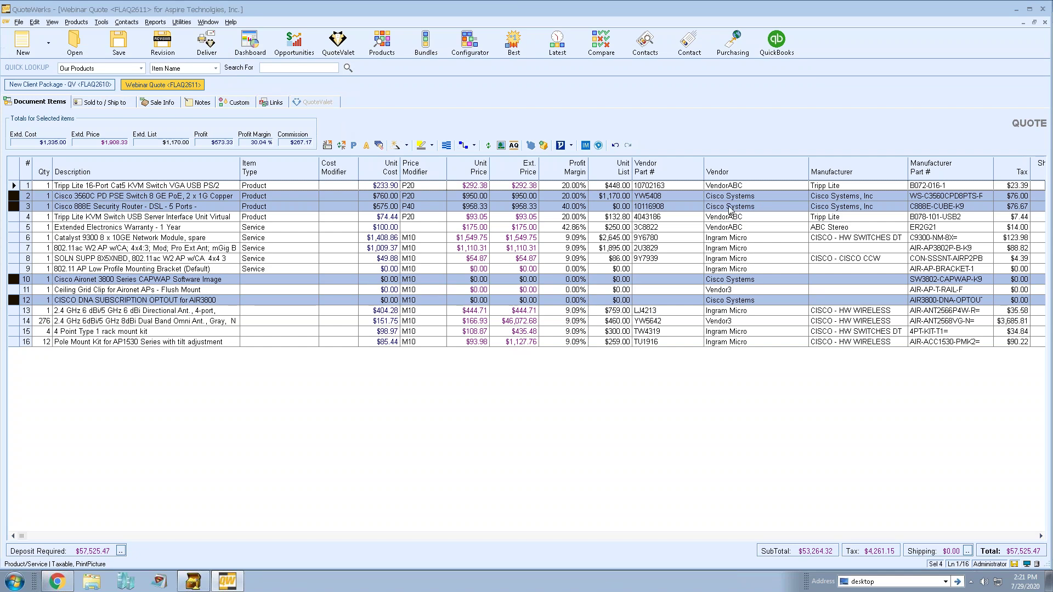
Enter quantities 4, 5, 1, 3, 55 and 6 for lines 1 through 6.
double_click(80, 197)
double_click(77, 185)
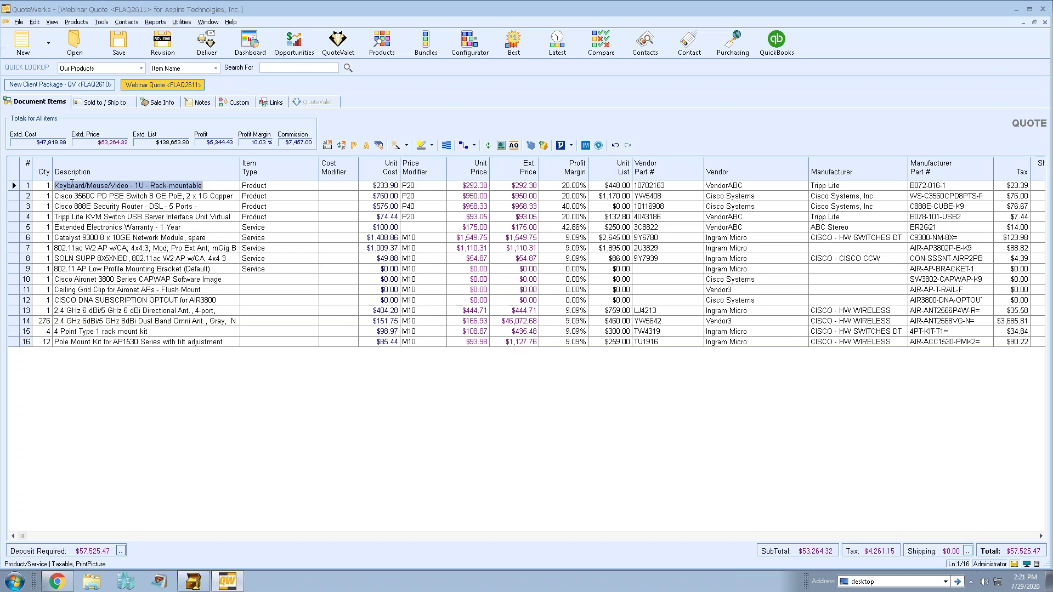
click(39, 185)
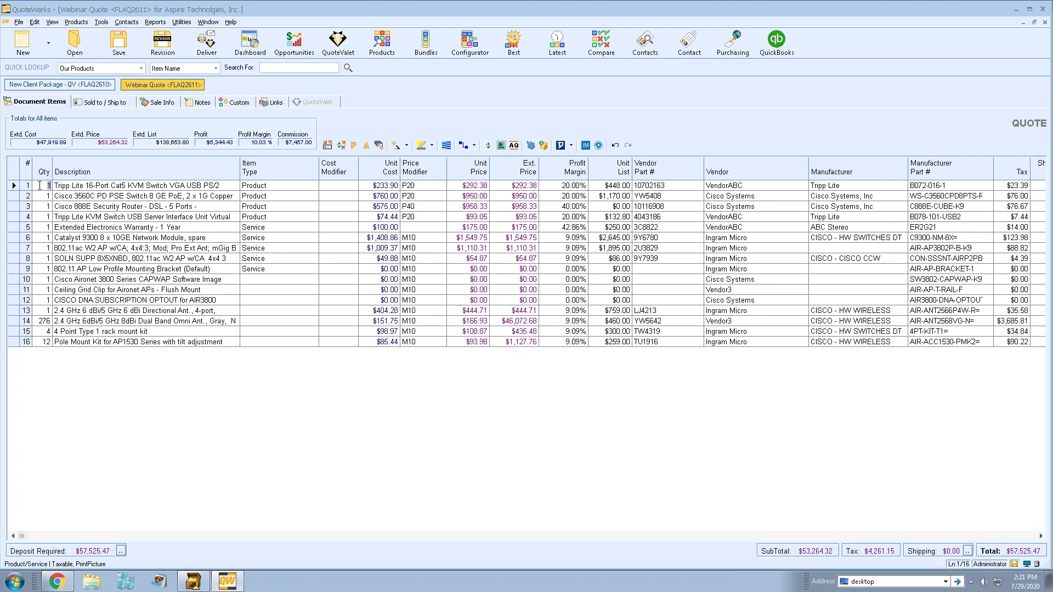
text(4)
key(Return)
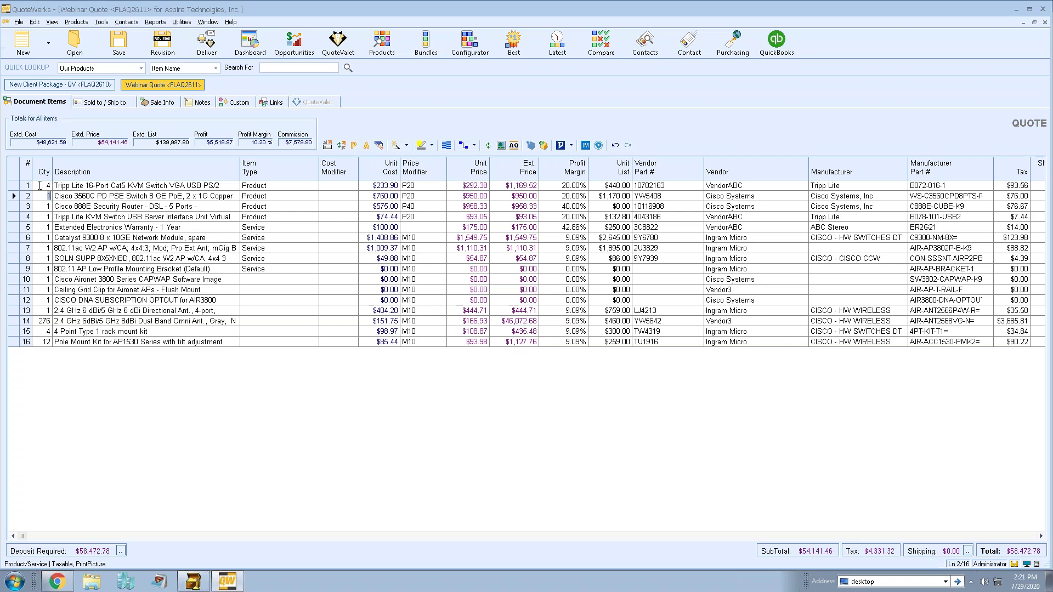
text(5)
key(Return)
text(1)
key(Return)
text(3)
key(Return)
text(55)
key(Return)
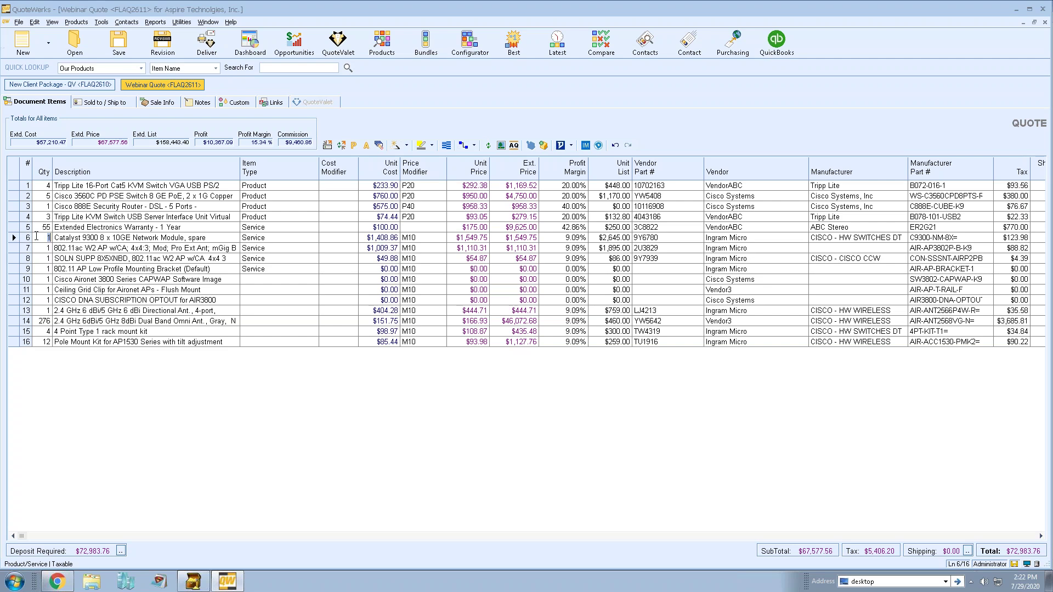
text(4)
key(Return)
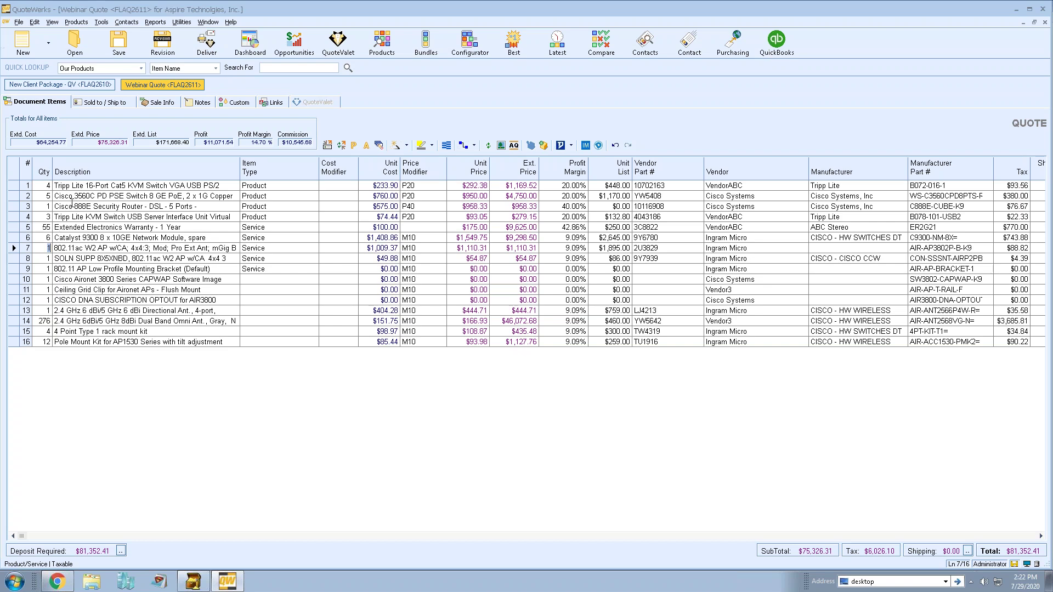
Raise line 4's quantity by 10% with ++10%, making it 3.3.
click(44, 216)
text(++10)
text(%)
key(Return)
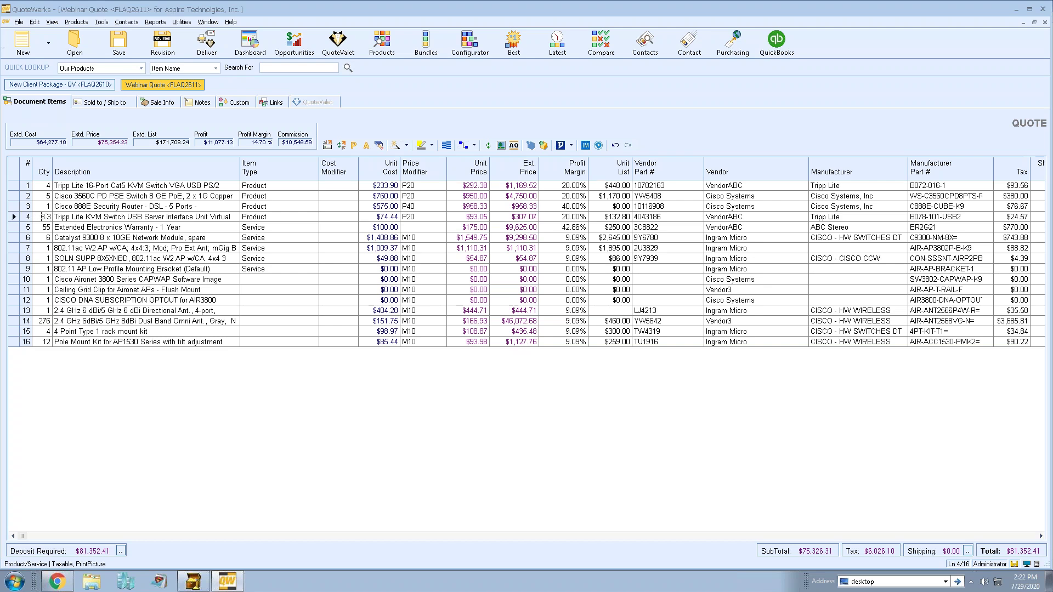
click(36, 219)
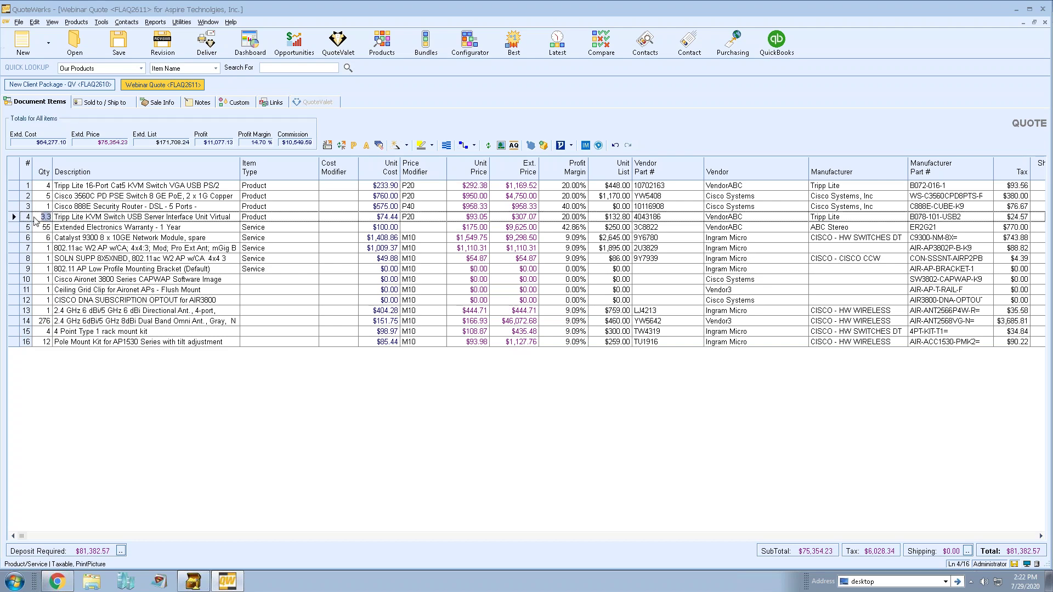
key(Return)
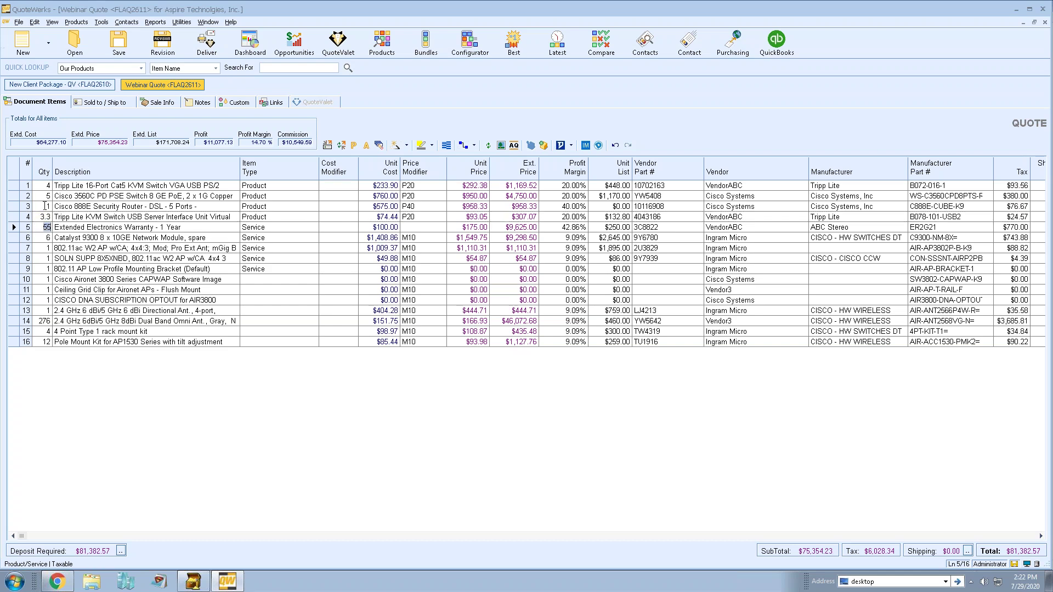
Multi-select line 3 (Cisco 888E router) with lines 5 and 7 and start a bulk change.
click(44, 205)
click(15, 206)
ctrl+click(14, 227)
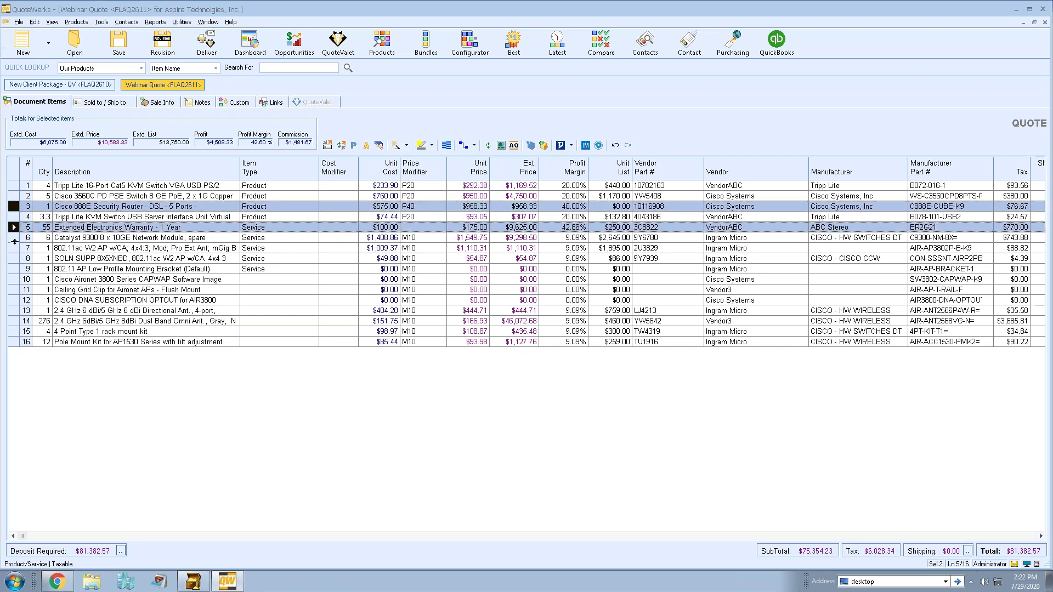
ctrl+click(14, 247)
right_click(15, 248)
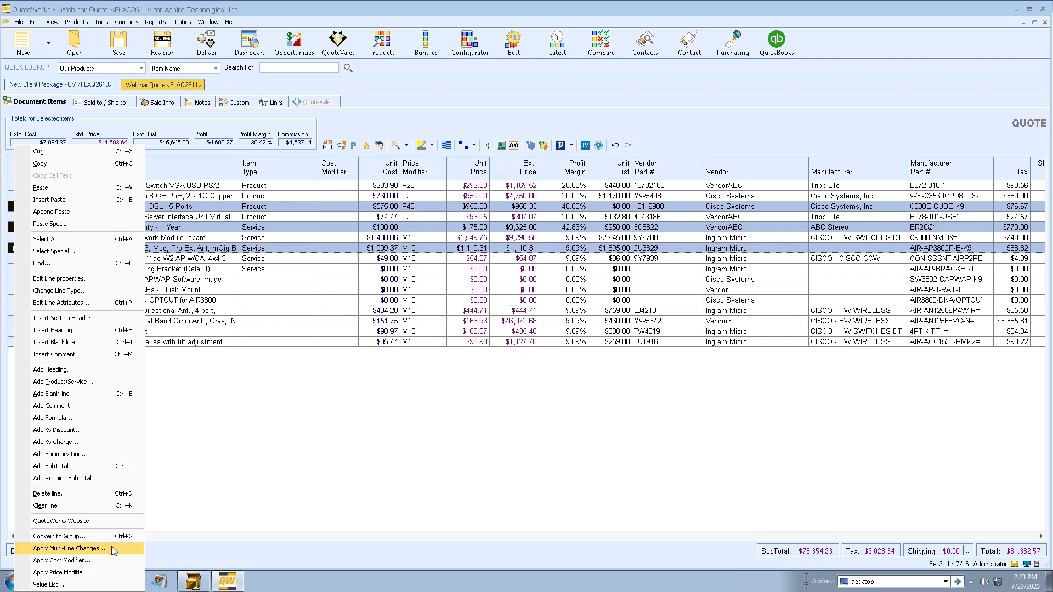
click(111, 546)
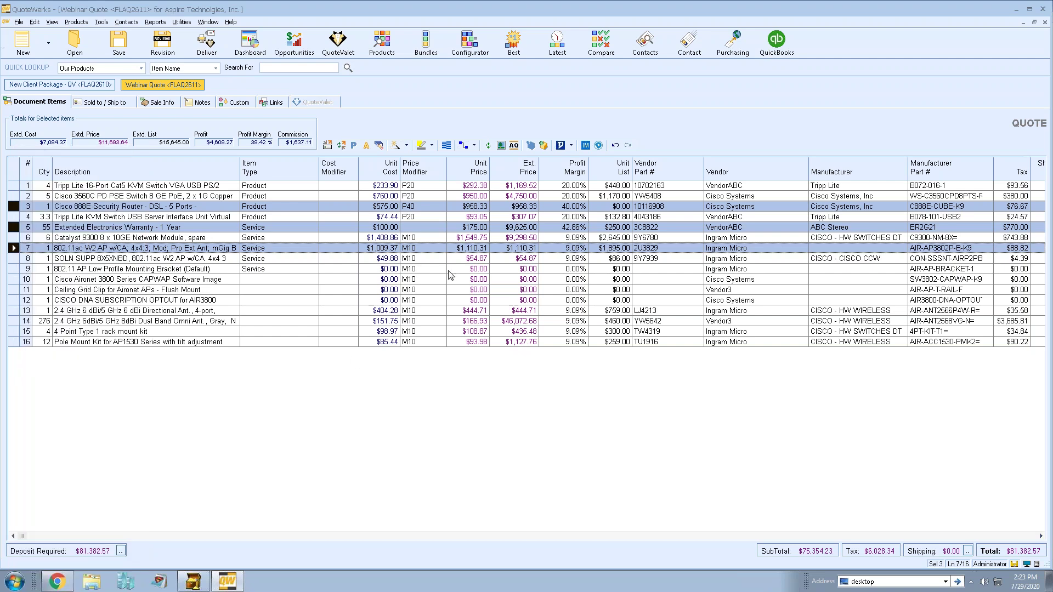
Choose the QtyBase column and set the three lines' quantity to 6.
click(97, 54)
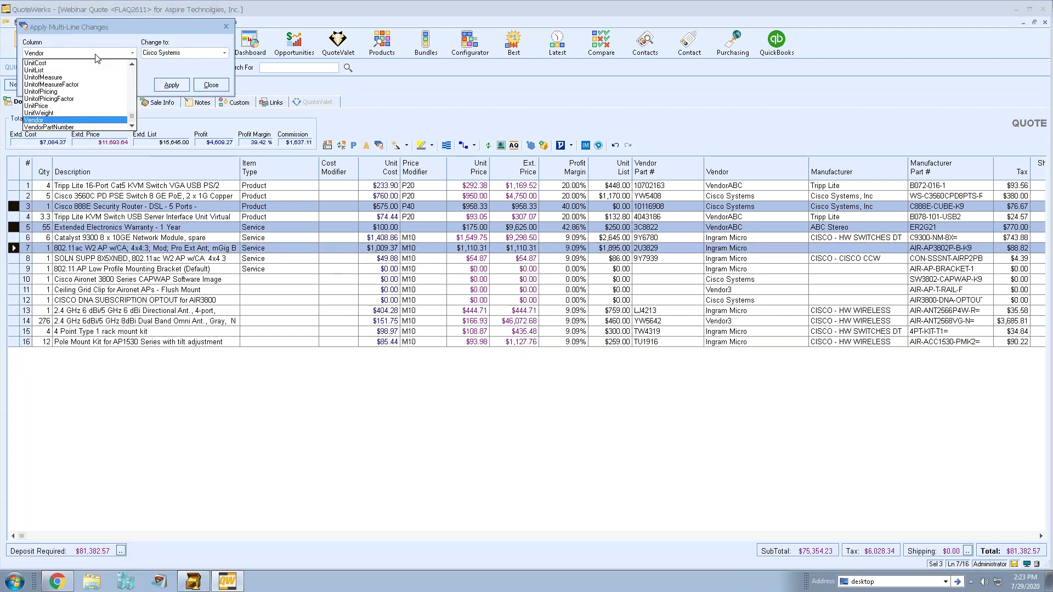
key(q)
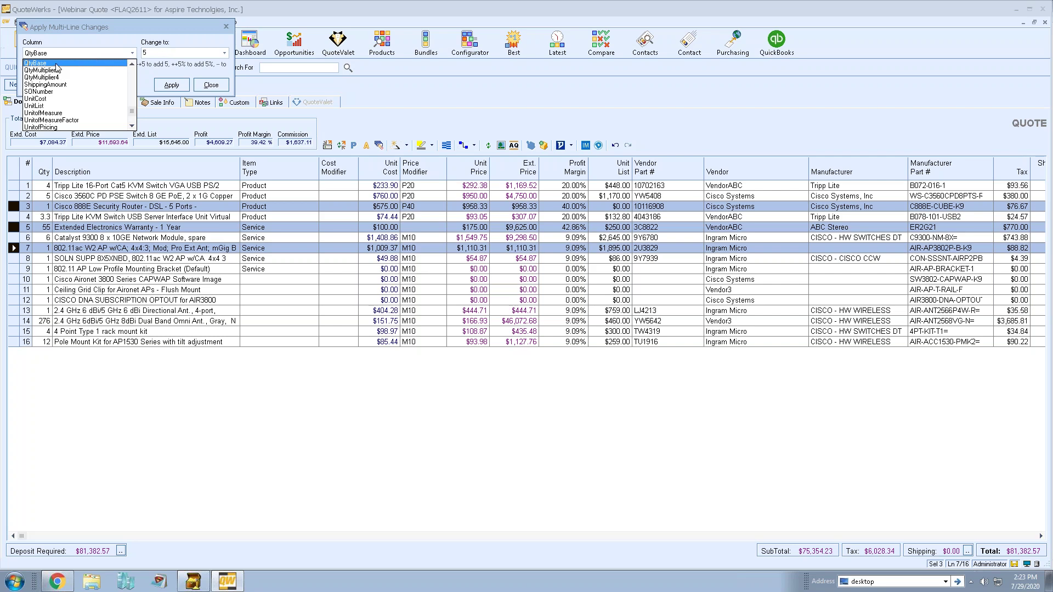
click(57, 64)
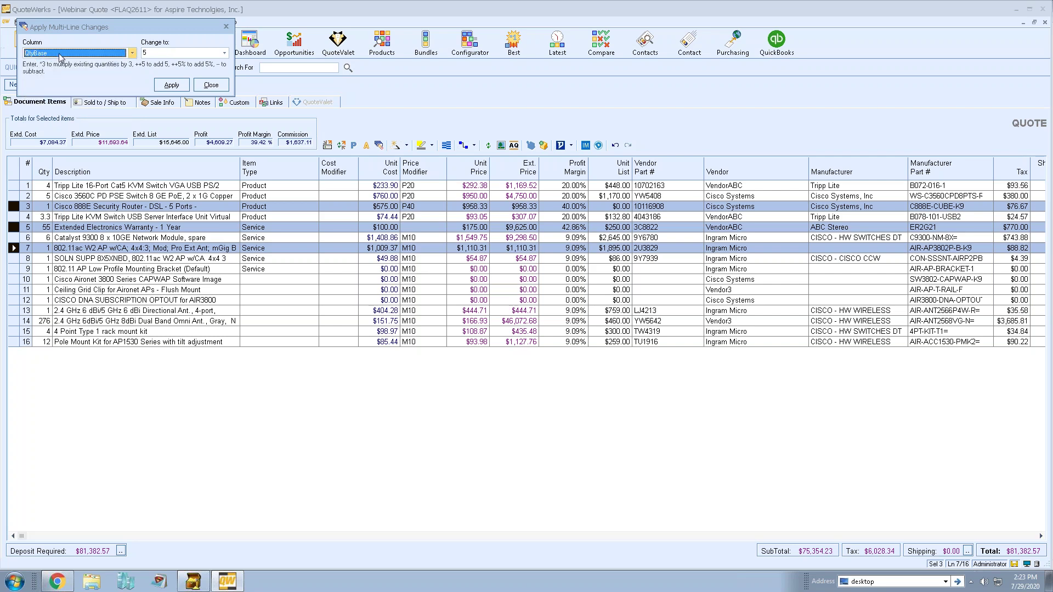
click(145, 52)
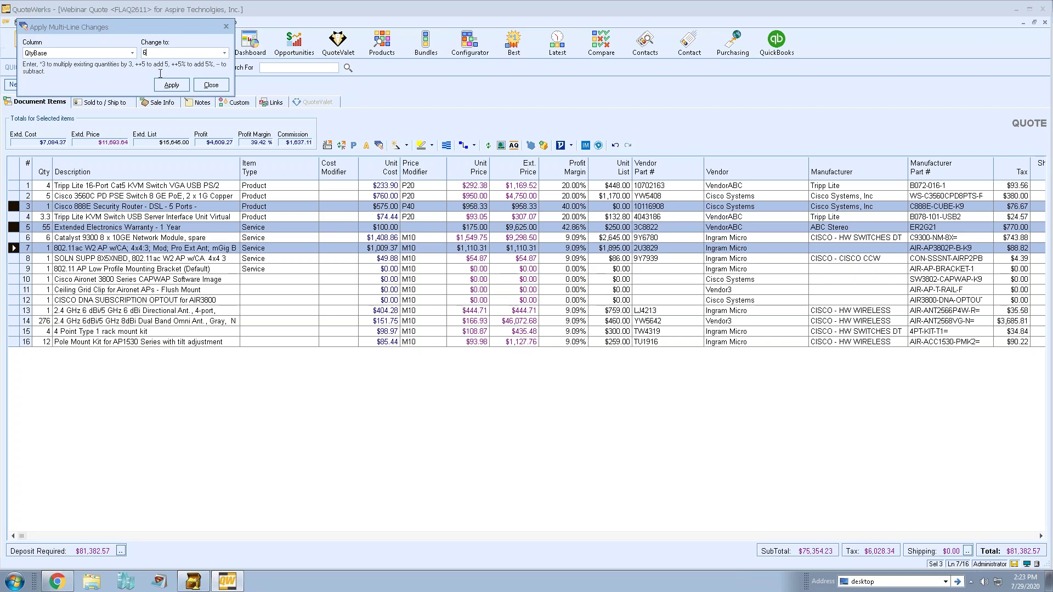
click(171, 85)
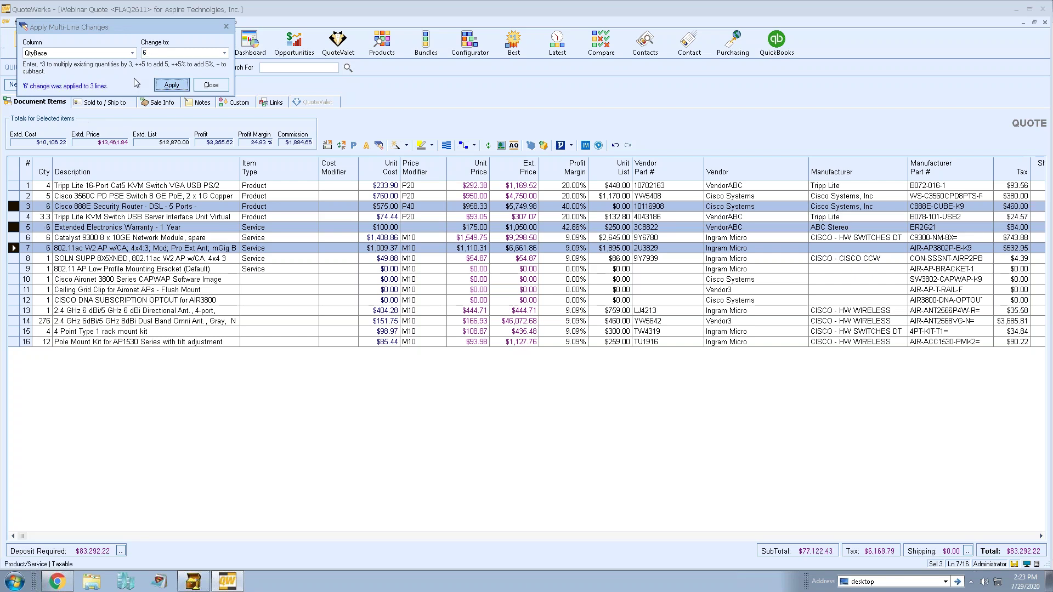
Apply a multiply-by-3 and then a --12 quantity adjustment, then close the window.
click(144, 53)
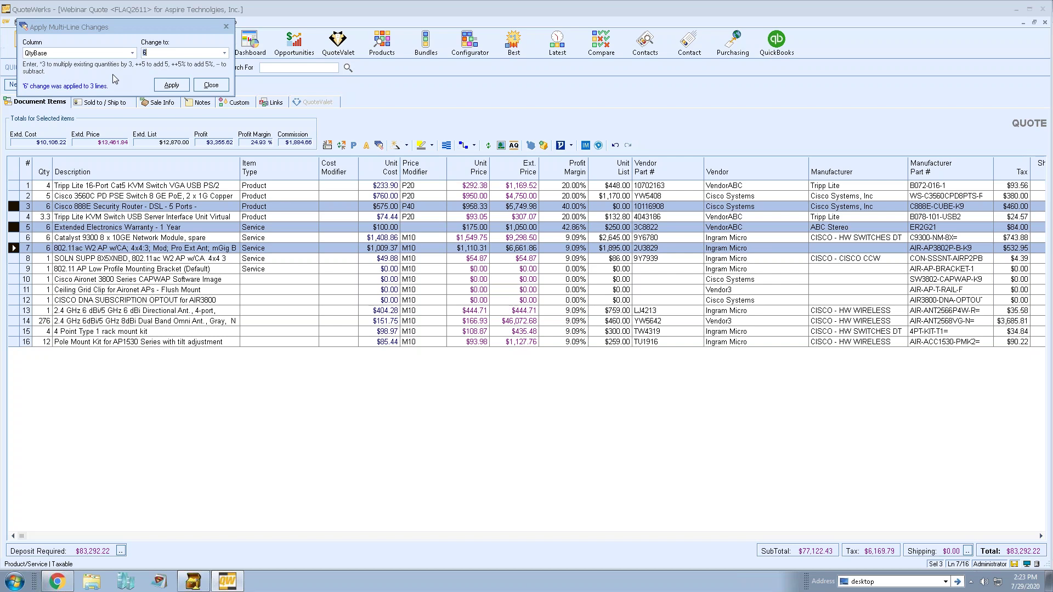
text(1)
text(3)
click(171, 84)
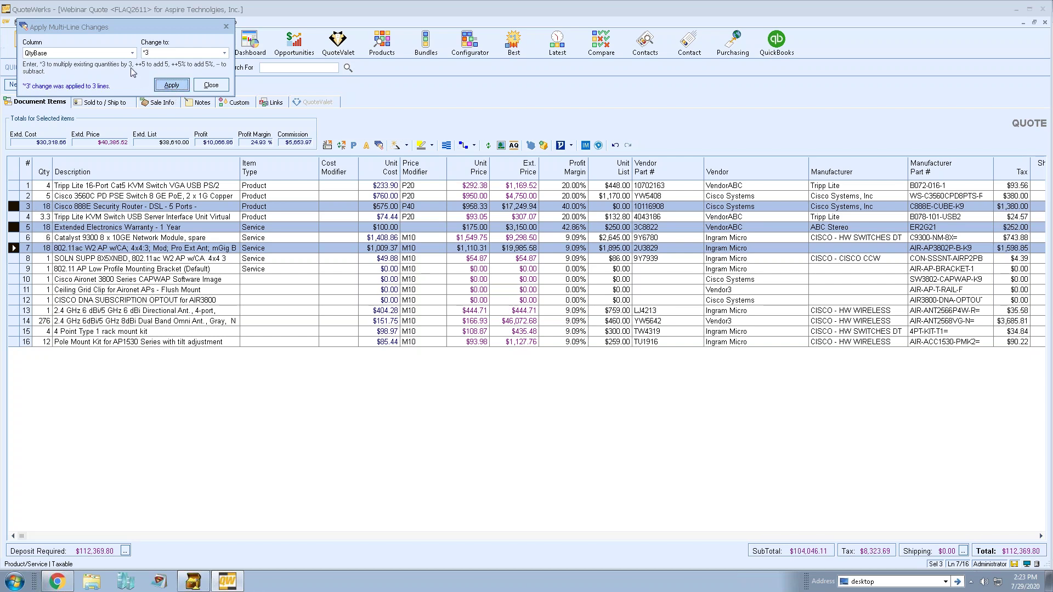
click(158, 51)
key(BackSpace)
key(BackSpace)
text(--12)
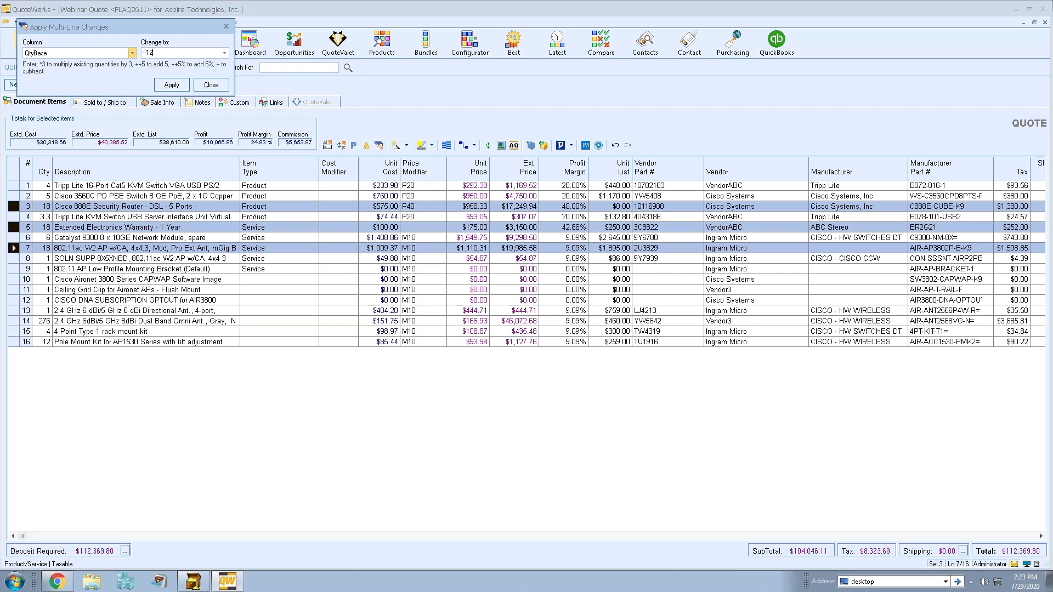
key(Return)
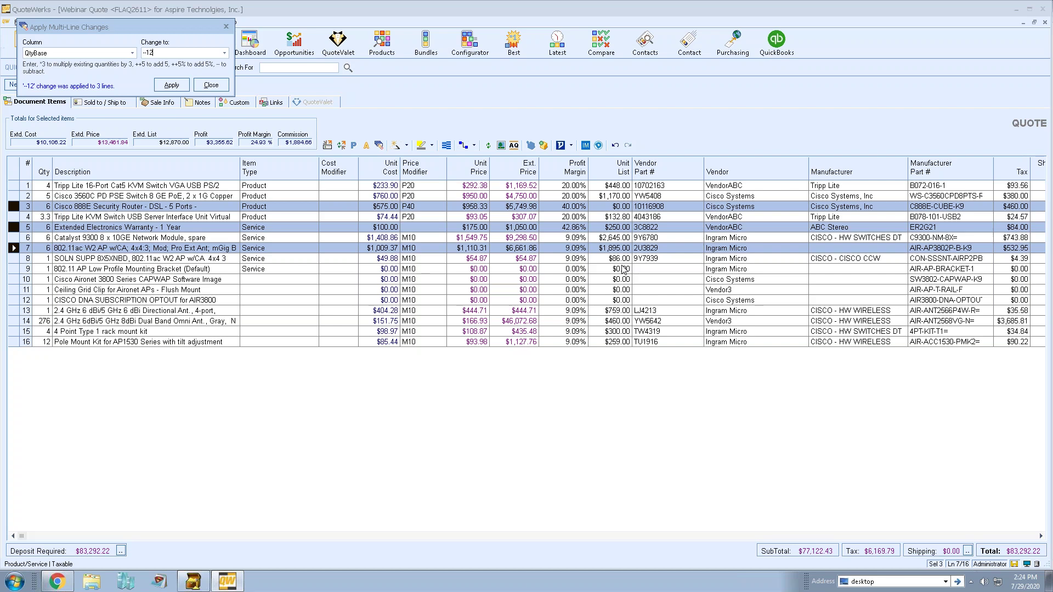
click(213, 86)
Set the unit costs of lines 10, 11 and 12 to 150, 250 and 450.
double_click(97, 184)
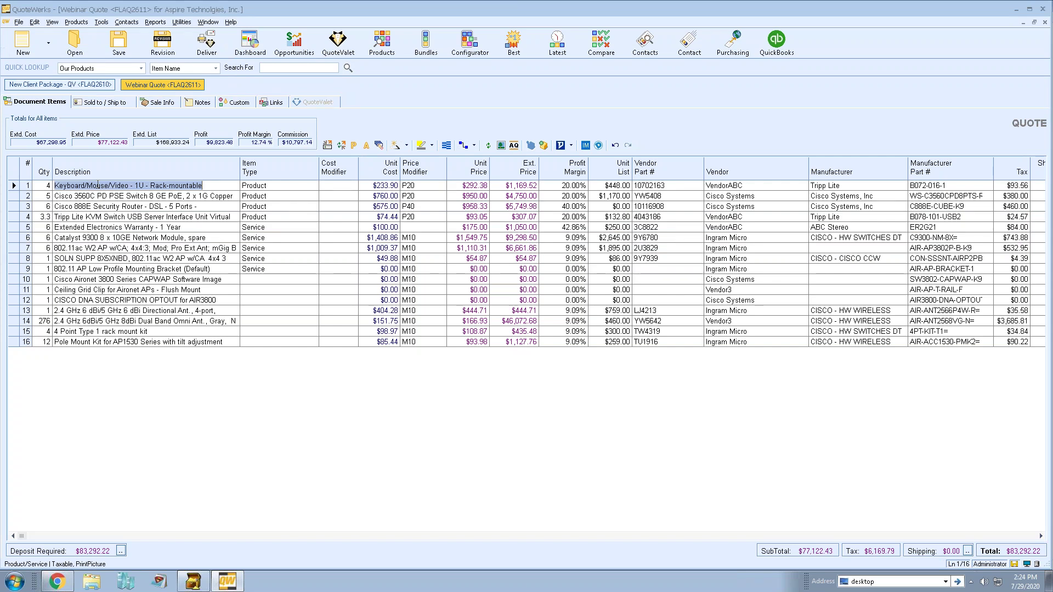
text(Tripp Lite 16-Port Cat5 KVM Switch VGA USB PS/2)
key(Tab)
key(Tab)
key(Tab)
key(Tab)
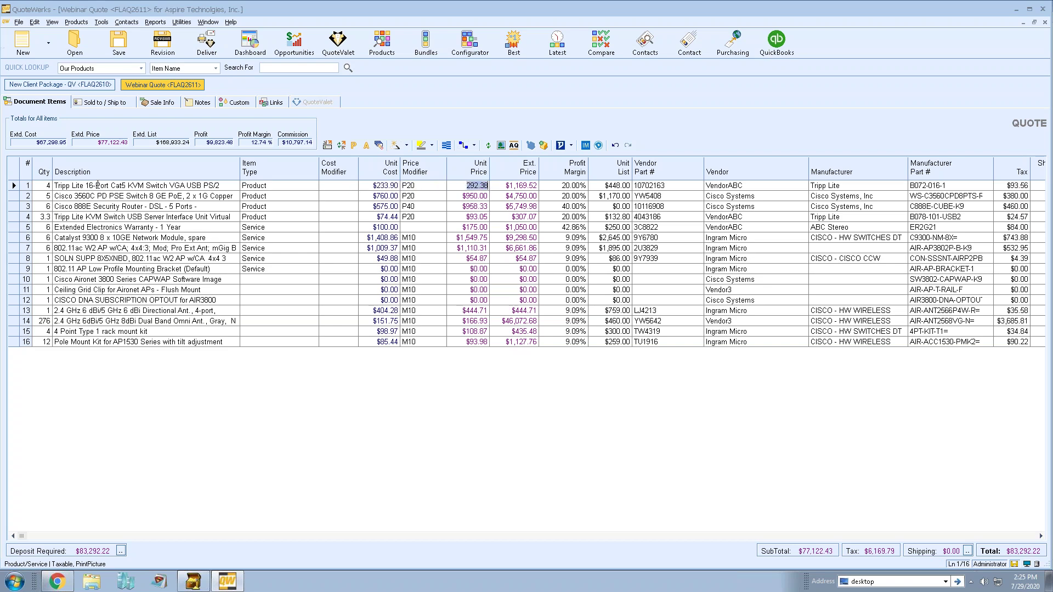
key(shift+Tab)
key(shift+Tab)
key(shift+Tab)
key(shift+Tab)
key(Tab)
key(Down)
key(Down)
key(Down)
key(Tab)
key(Down)
key(Down)
key(Down)
key(Down)
key(Down)
key(Down)
key(shift+Tab)
key(shift+Tab)
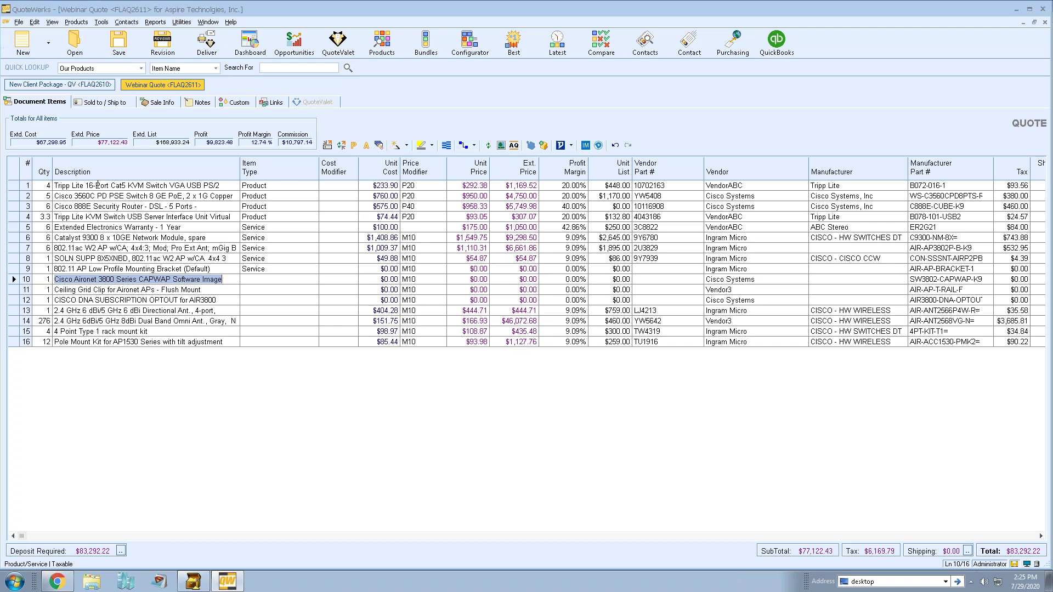
key(Tab)
key(Tab)
key(Tab)
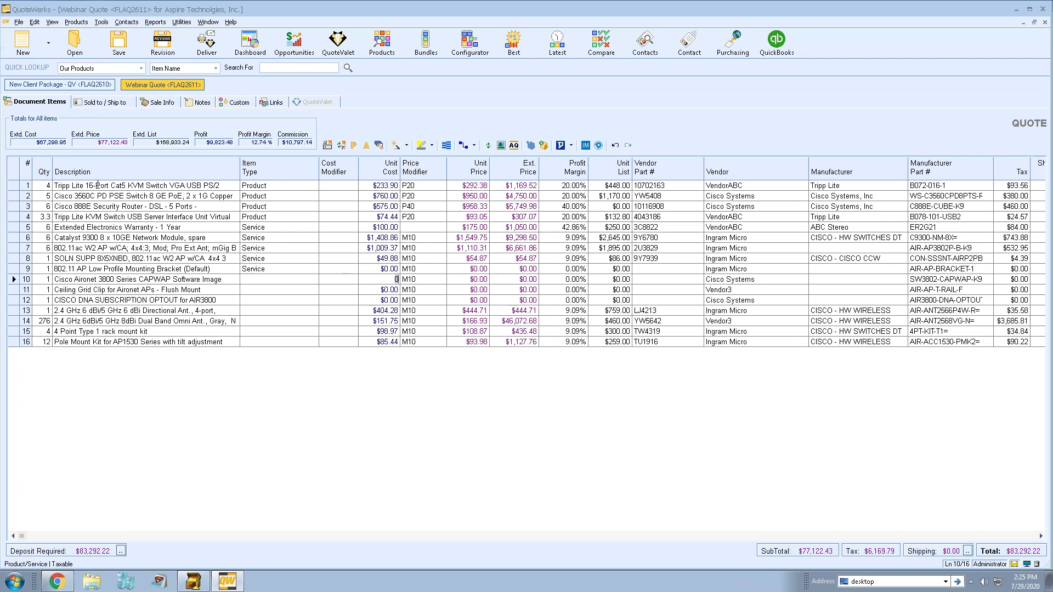
text(150.00)
key(Down)
text(250)
key(Return)
text(450)
key(Return)
Set line 9's unit cost to 800 and line 4's to 75, keeping its P20 modifier.
click(392, 269)
text(800.00)
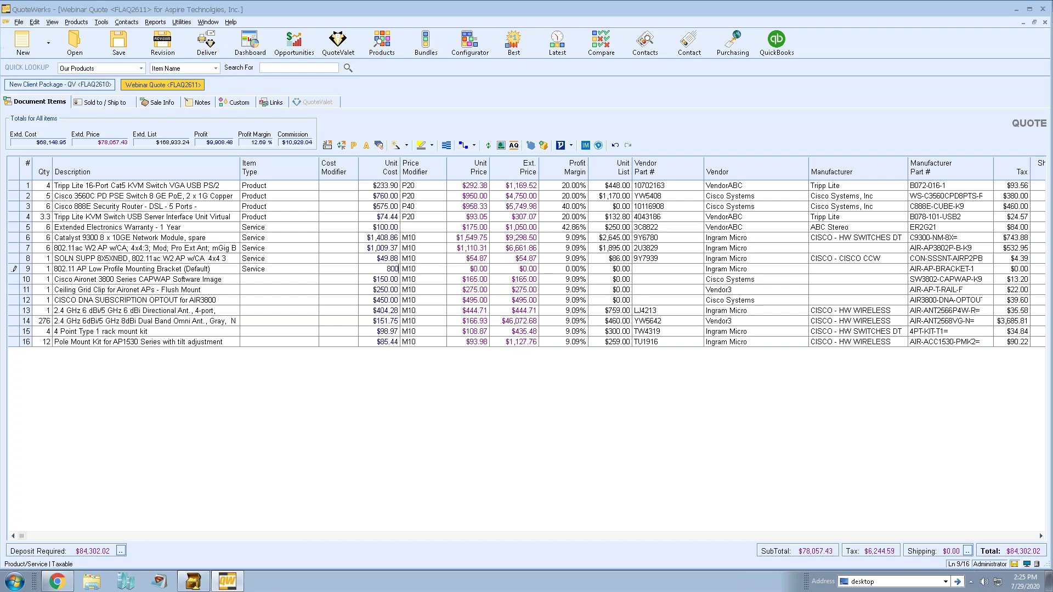
click(336, 279)
click(392, 279)
key(Up)
key(Up)
key(Up)
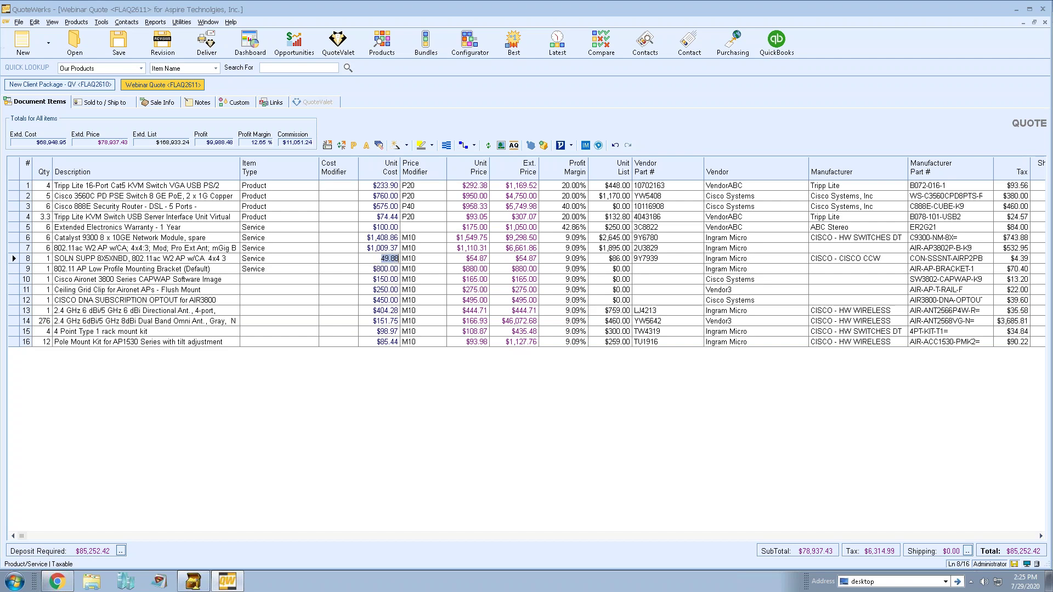
key(Up)
key(Up)
key(Up)
text(75)
key(Return)
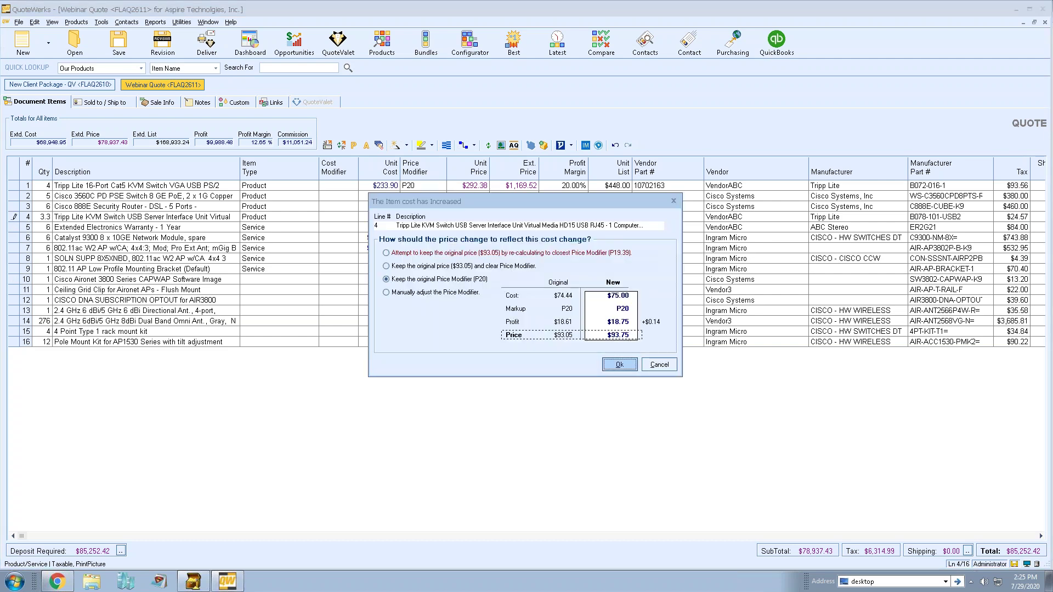
click(608, 363)
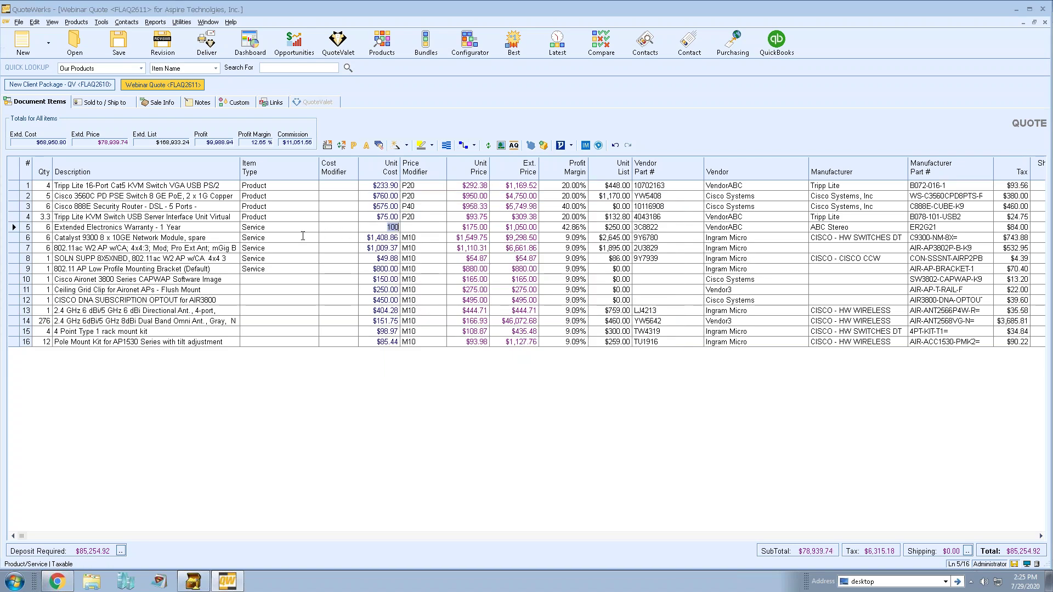
click(286, 268)
Move to line 10's Description cell and open it in the Zoom editor with Shift+F2.
key(Down)
key(Tab)
key(Tab)
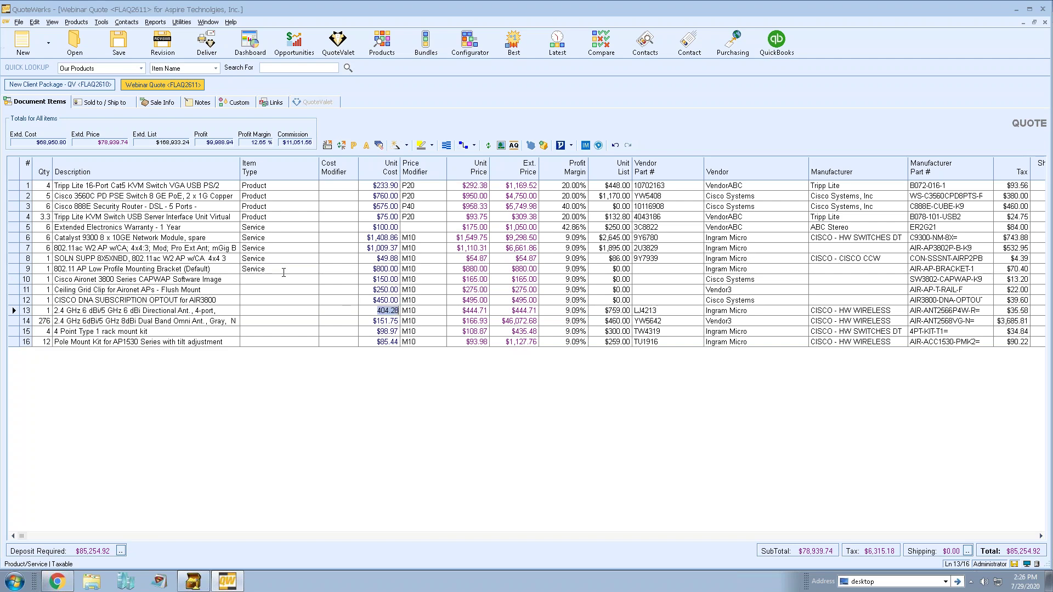
key(shift+Tab)
key(shift+Tab)
key(Up)
key(shift+Tab)
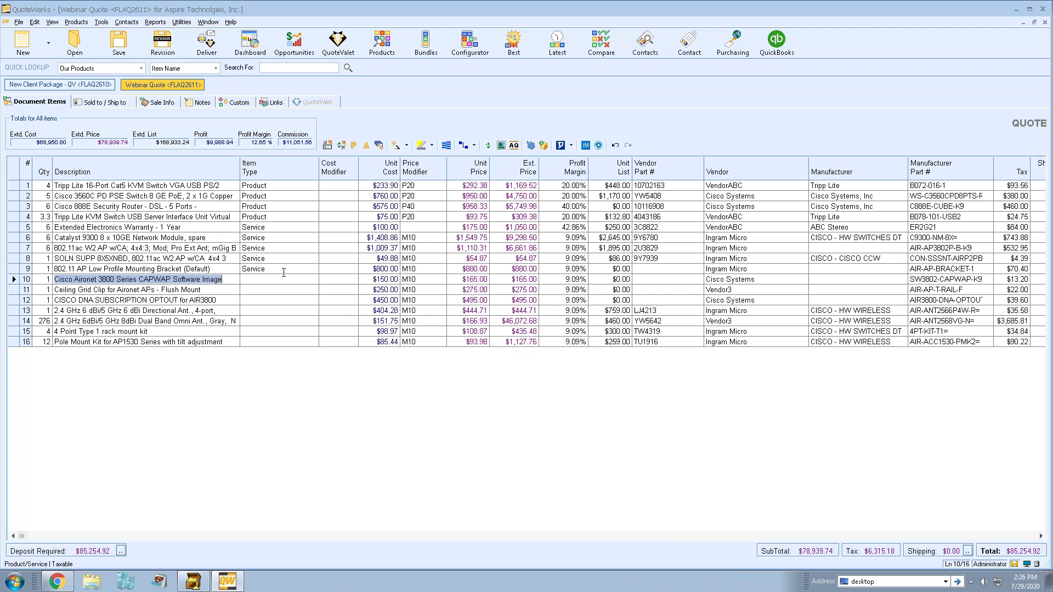
key(Home)
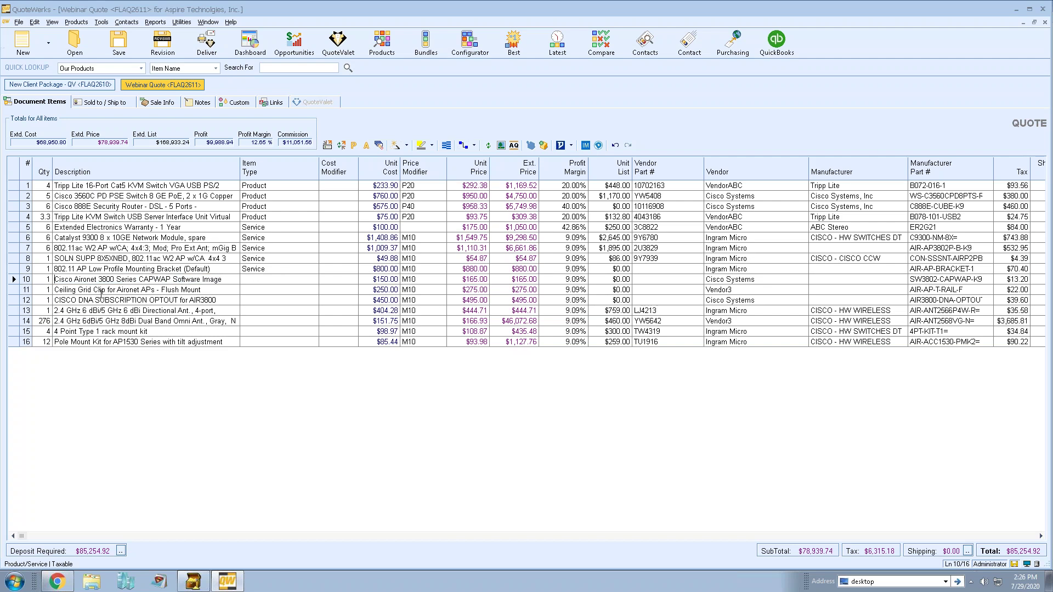
key(End)
key(shift+F2)
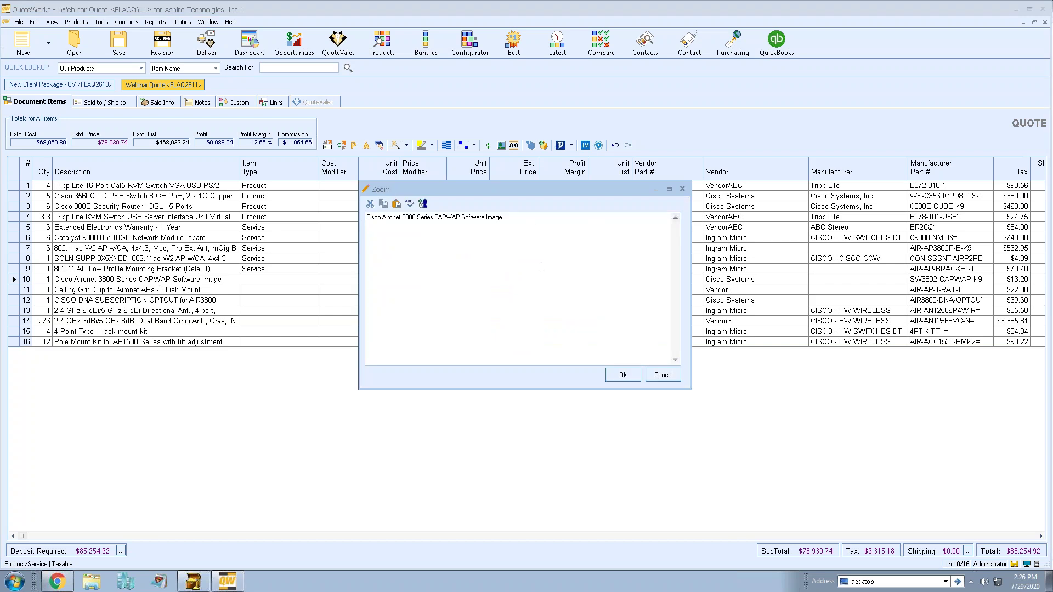
Close the Zoom editor, paste and type '- add any text' into line 8's description, then discard it.
click(662, 375)
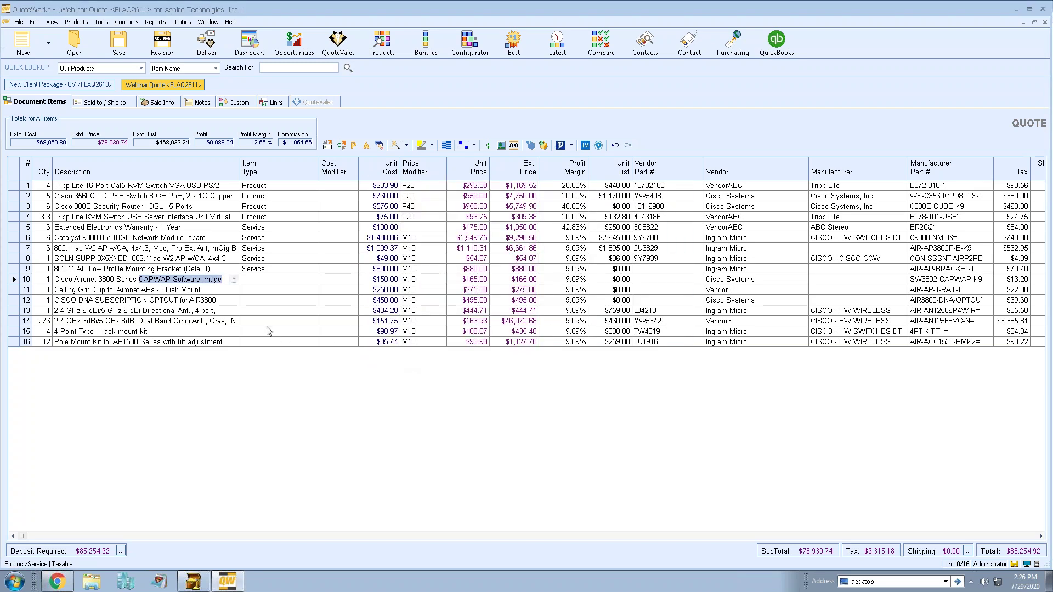
key(Down)
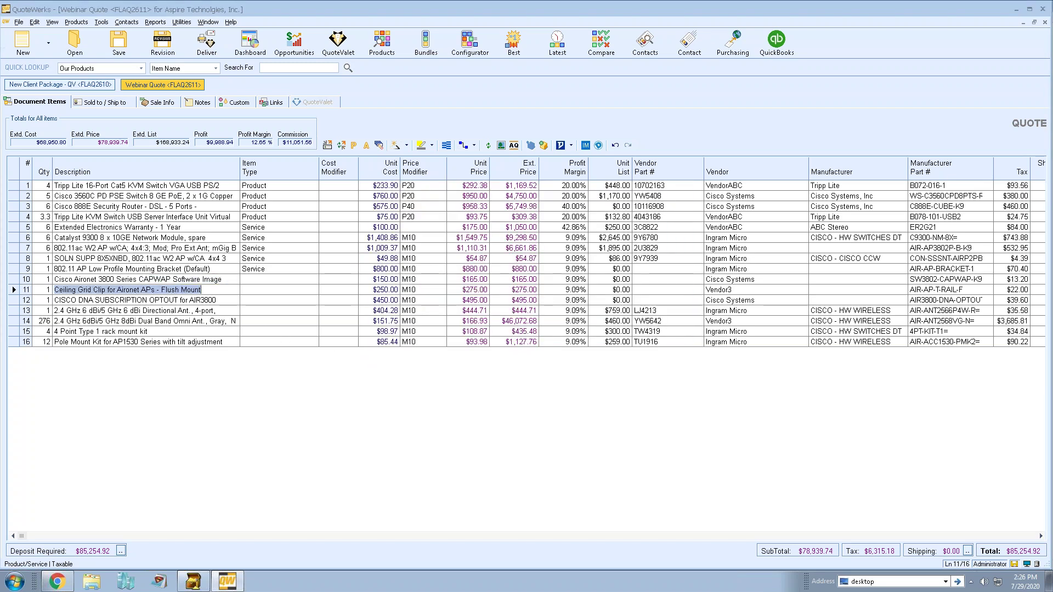
key(Up)
key(Up)
key(Up)
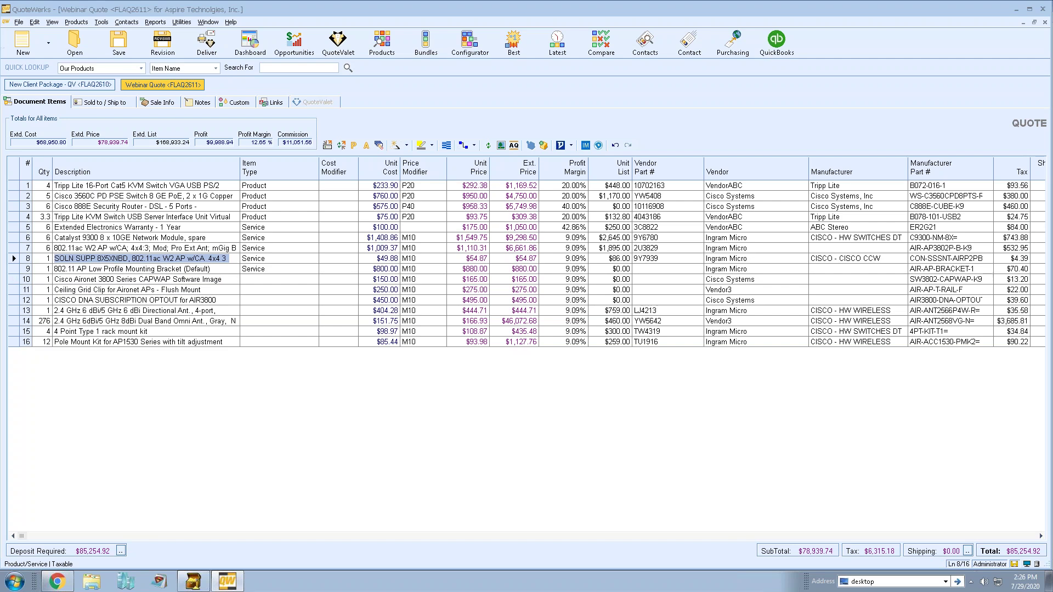
text(Mod  Pro Ext)
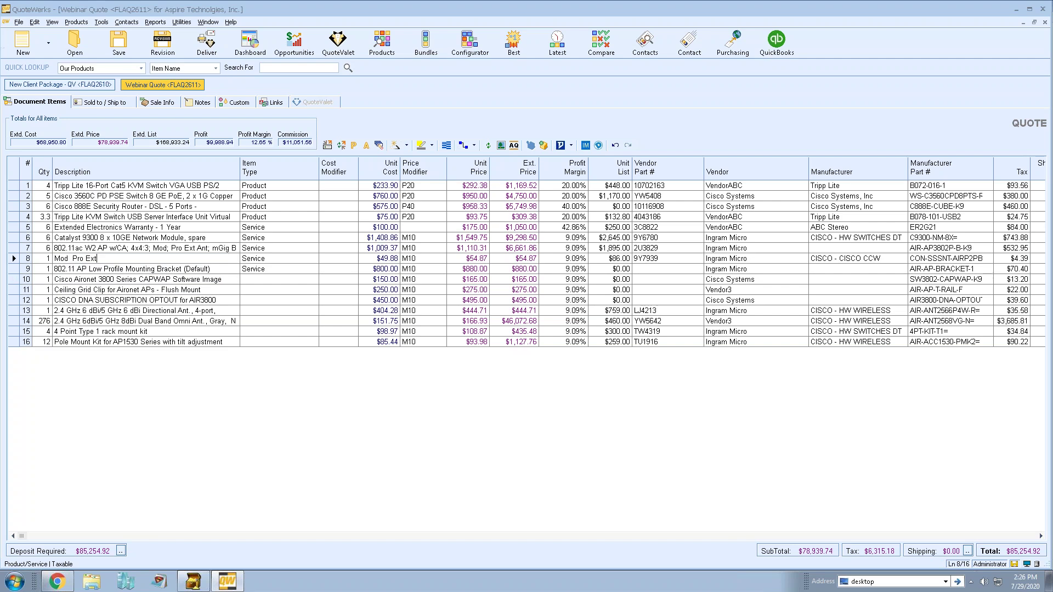
text(- add any text)
key(Tab)
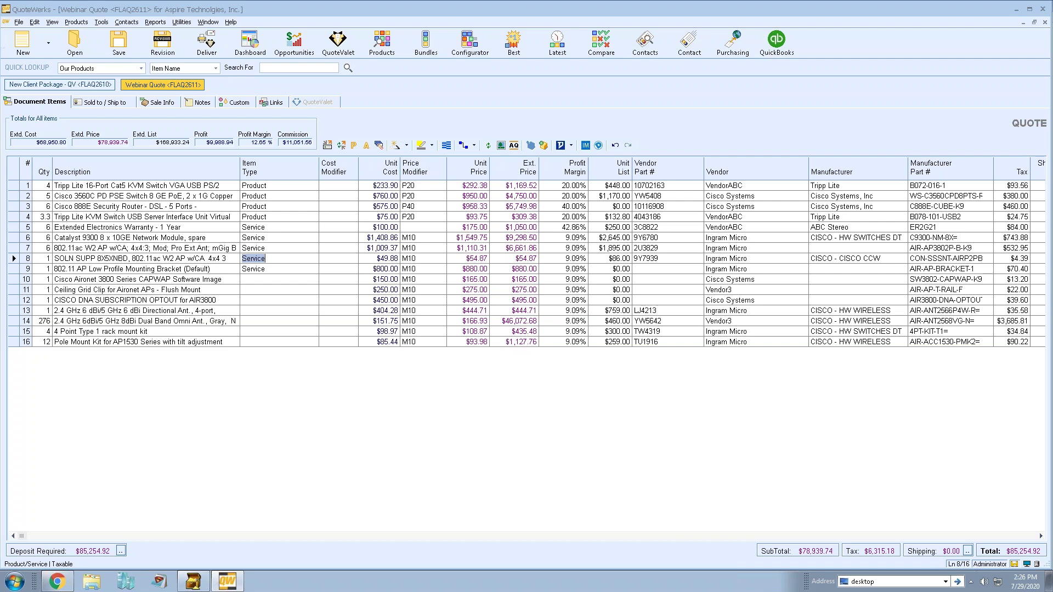
click(132, 269)
key(Down)
key(Down)
key(Up)
key(Up)
key(Up)
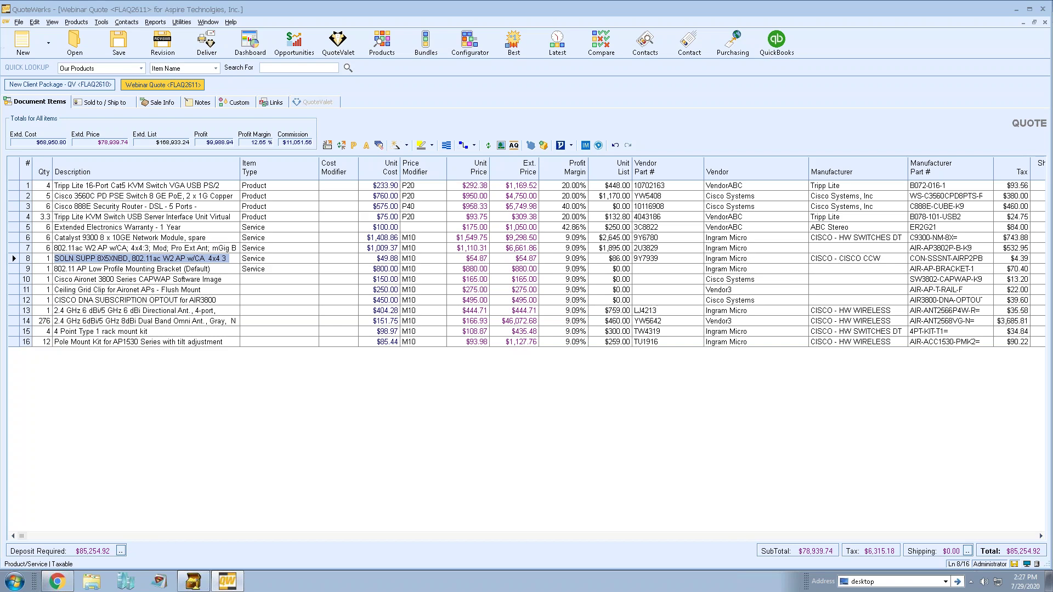
On the New Client Package quote, require a 20% deposit and allow full payment in QuoteValet.
click(84, 85)
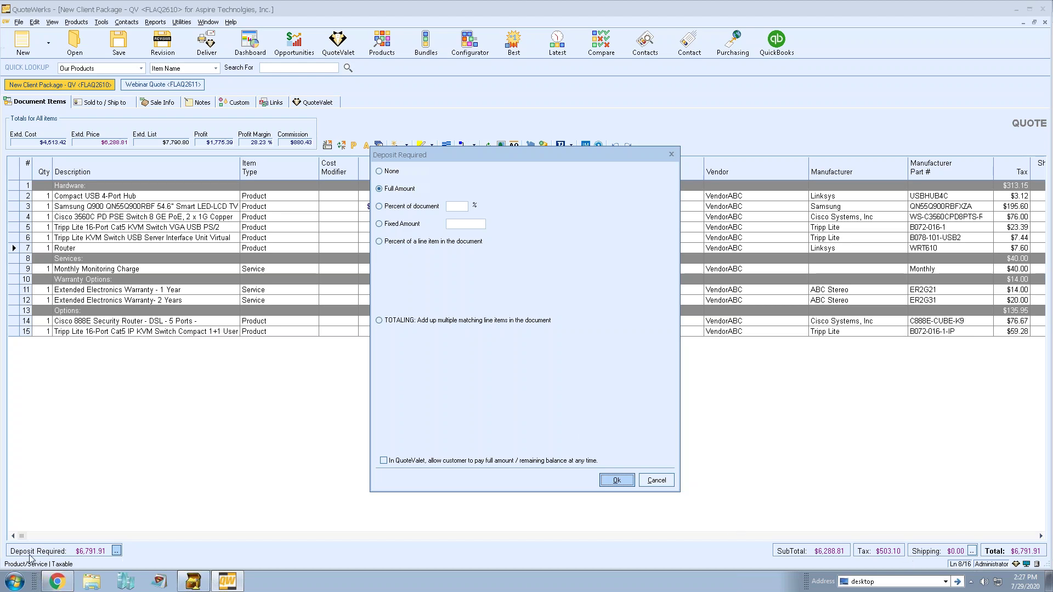
click(419, 211)
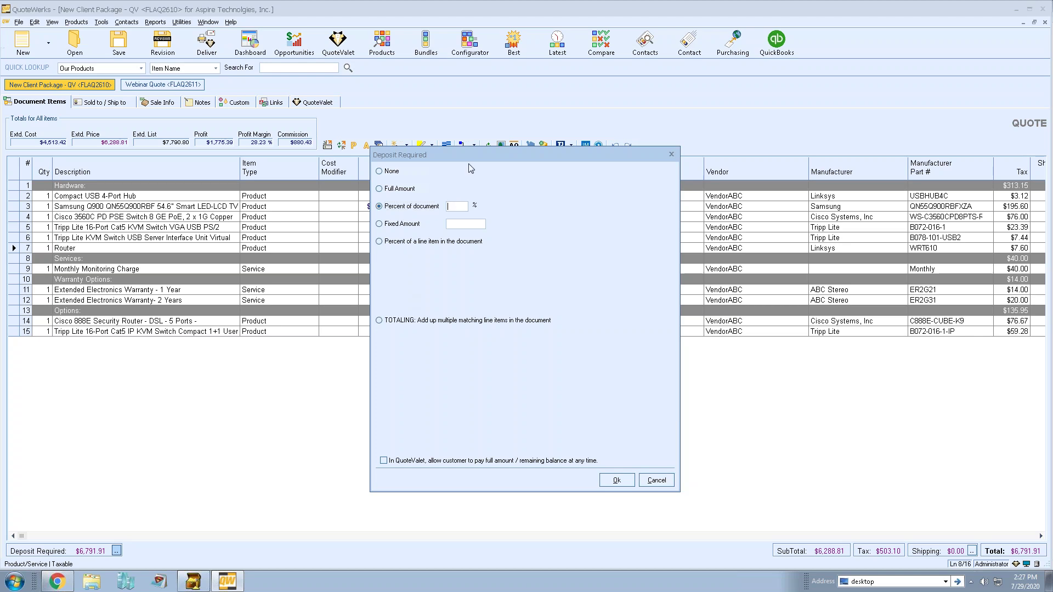
text(20)
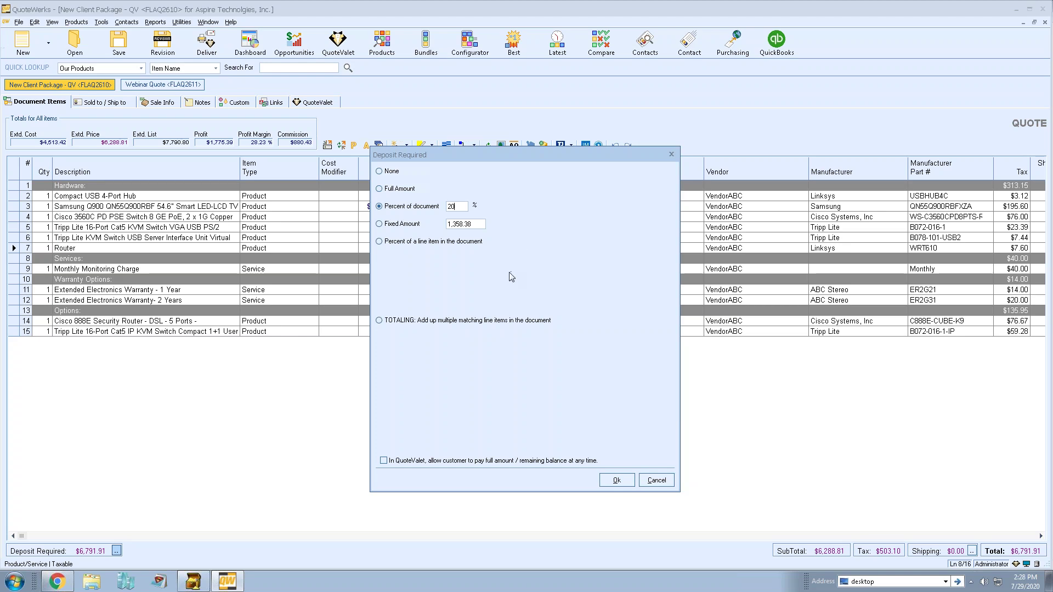
click(383, 461)
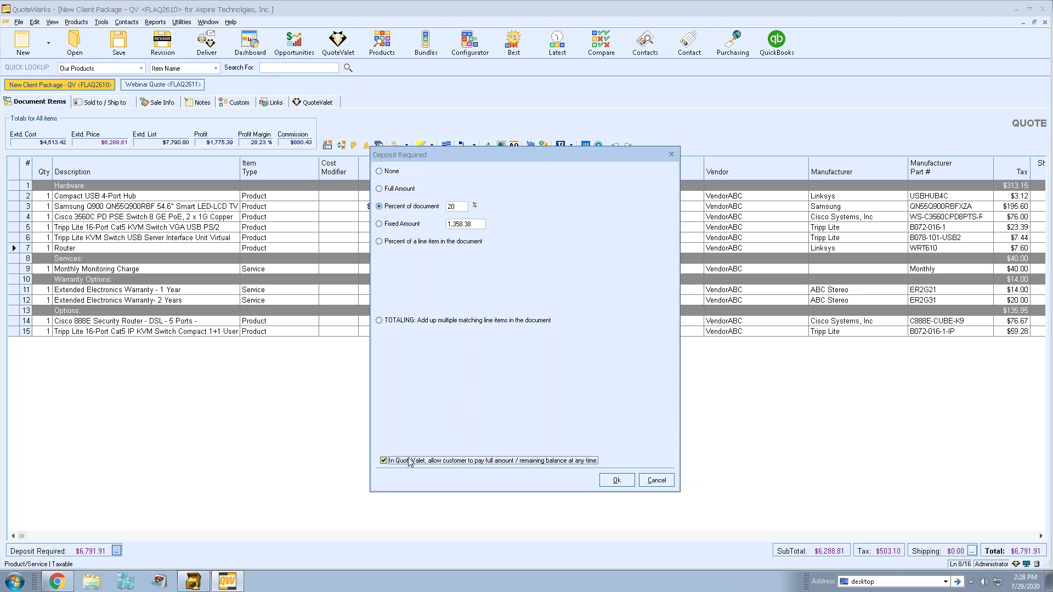
click(617, 481)
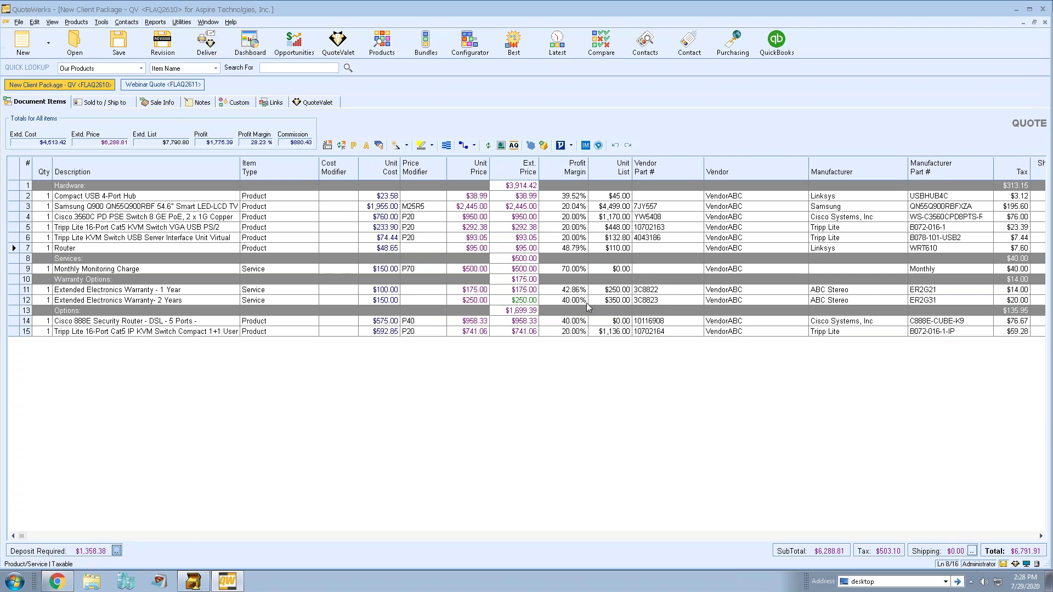
Save and re-upload the New Client Package quote to QuoteValet, then preview its web page.
click(726, 220)
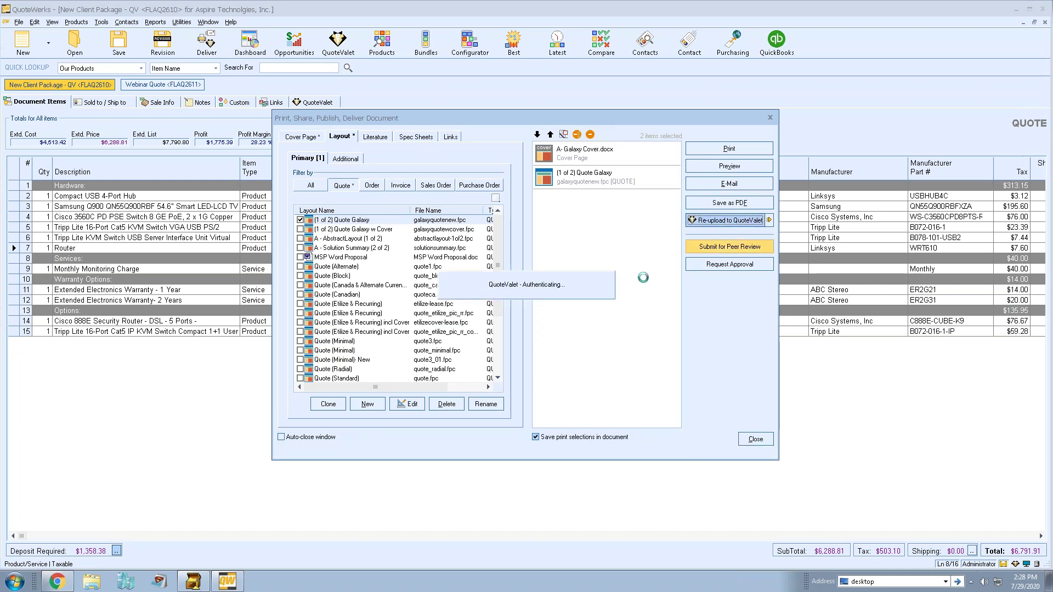
click(545, 357)
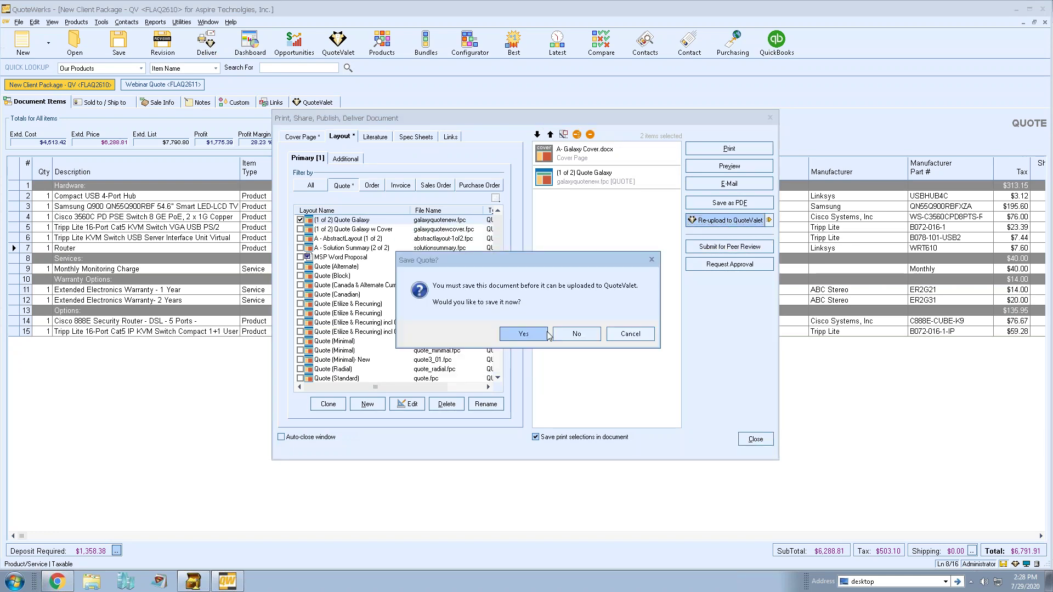
click(524, 334)
click(630, 264)
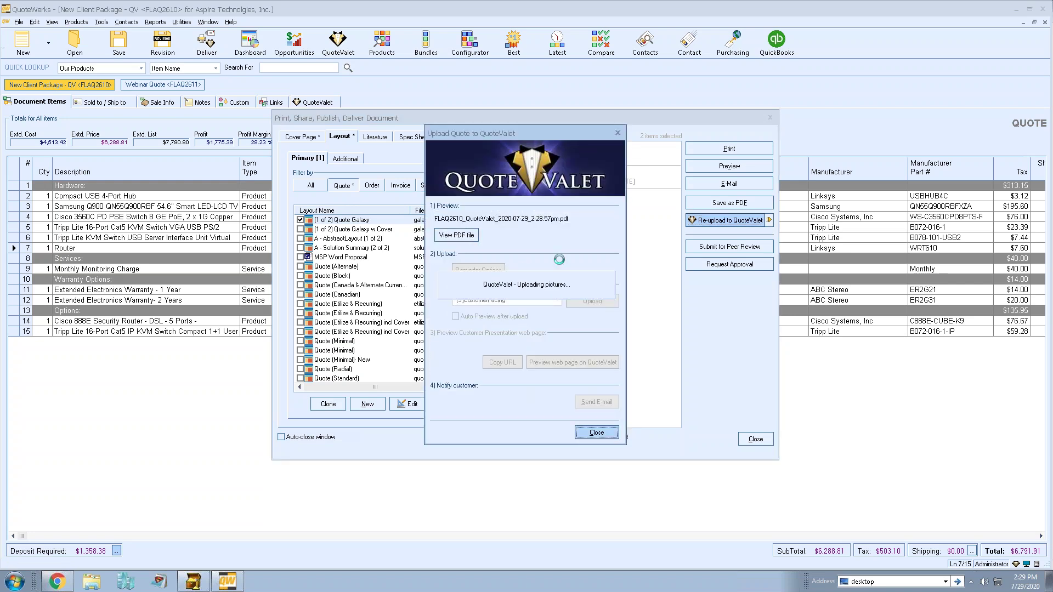
click(569, 364)
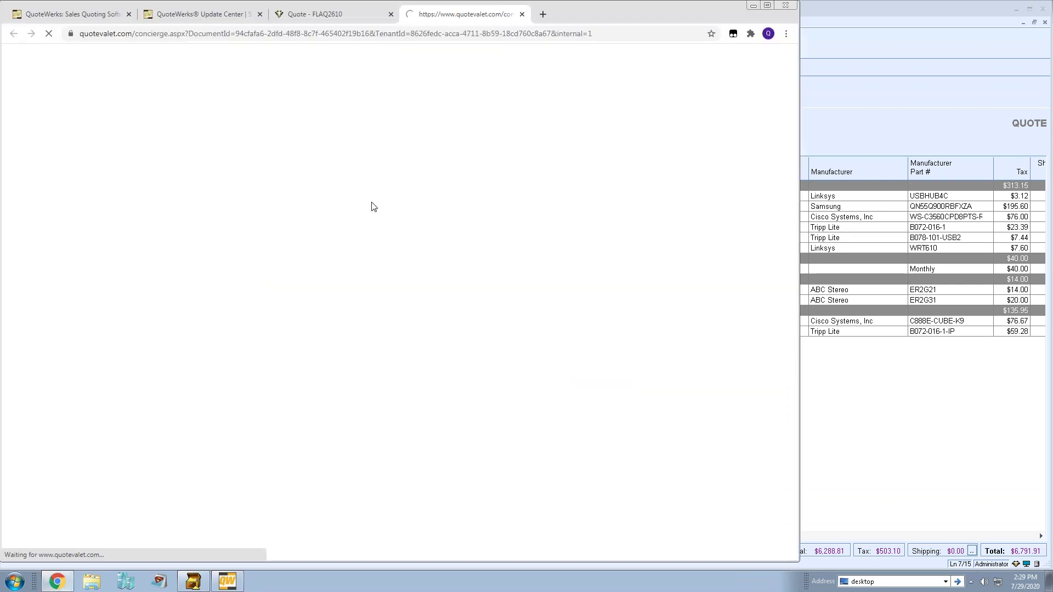
Agree to the terms, enter the customer's printed name and signature, accept the quote, and choose Pay Now.
scroll(362, 316, down, 15)
scroll(362, 315, down, 6)
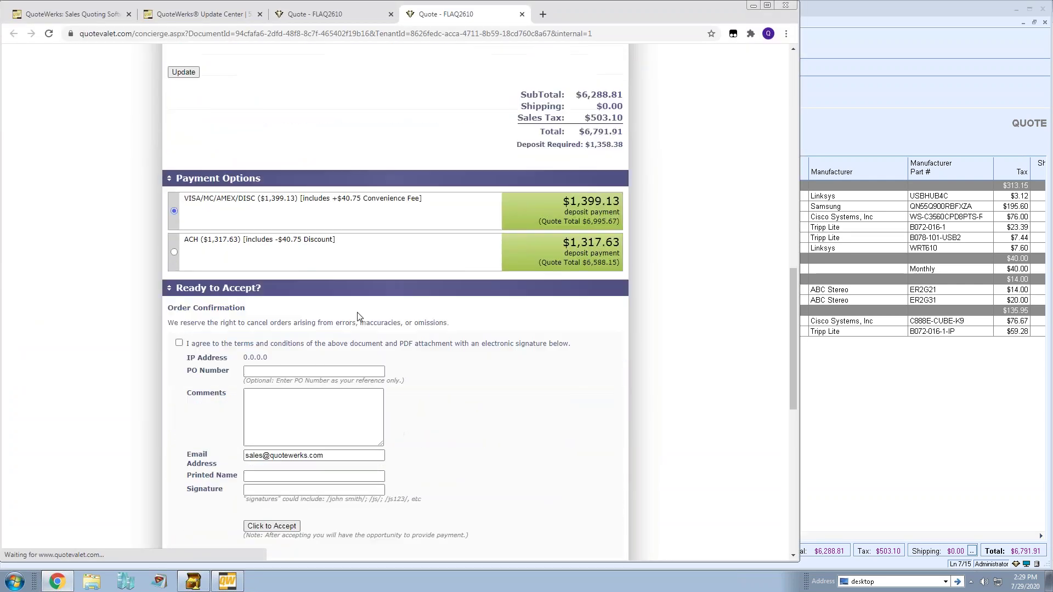
click(179, 180)
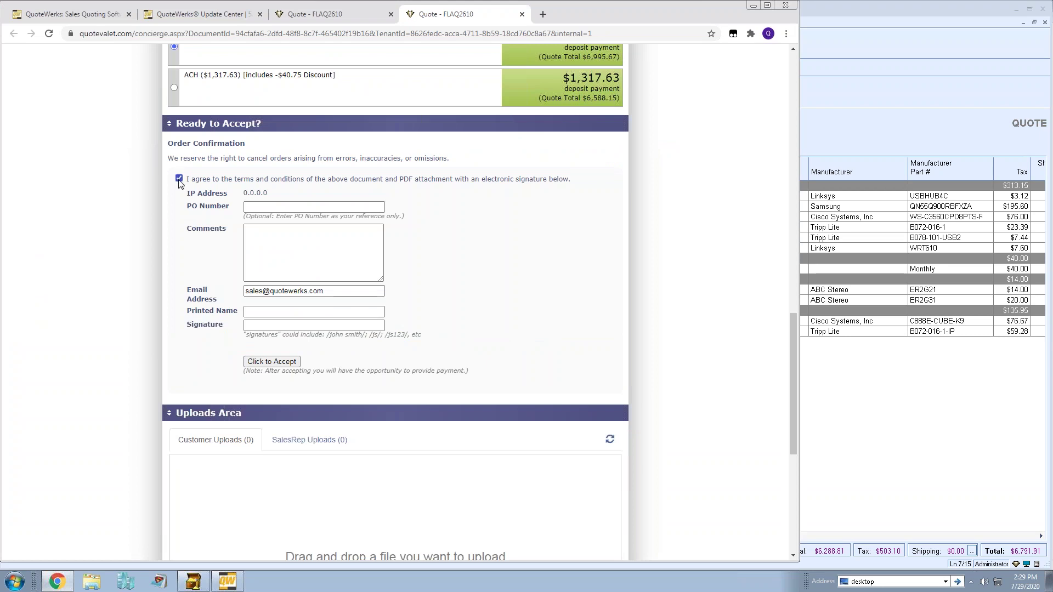
click(254, 310)
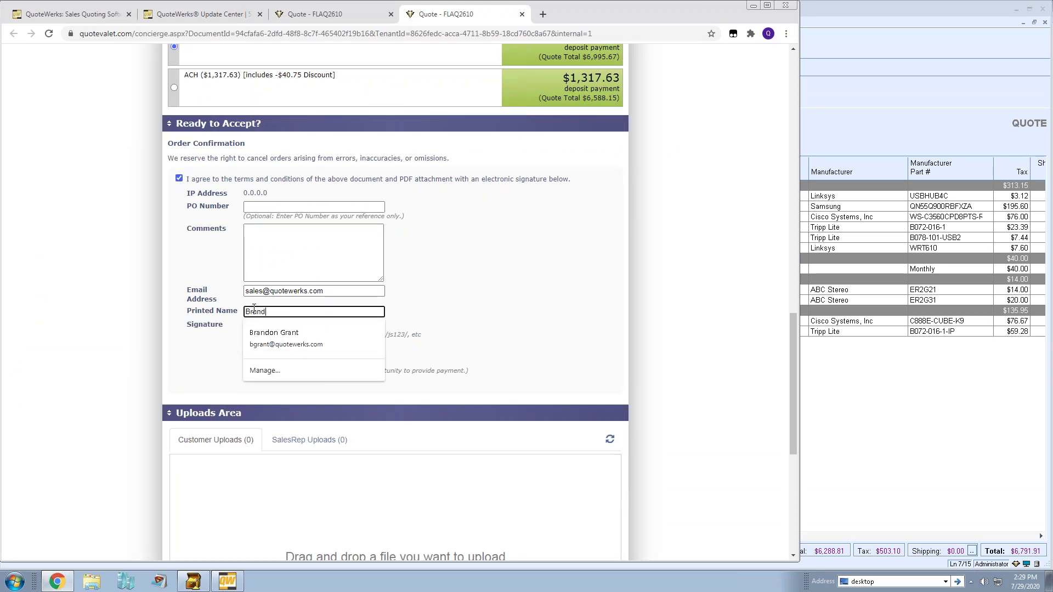
key(Tab)
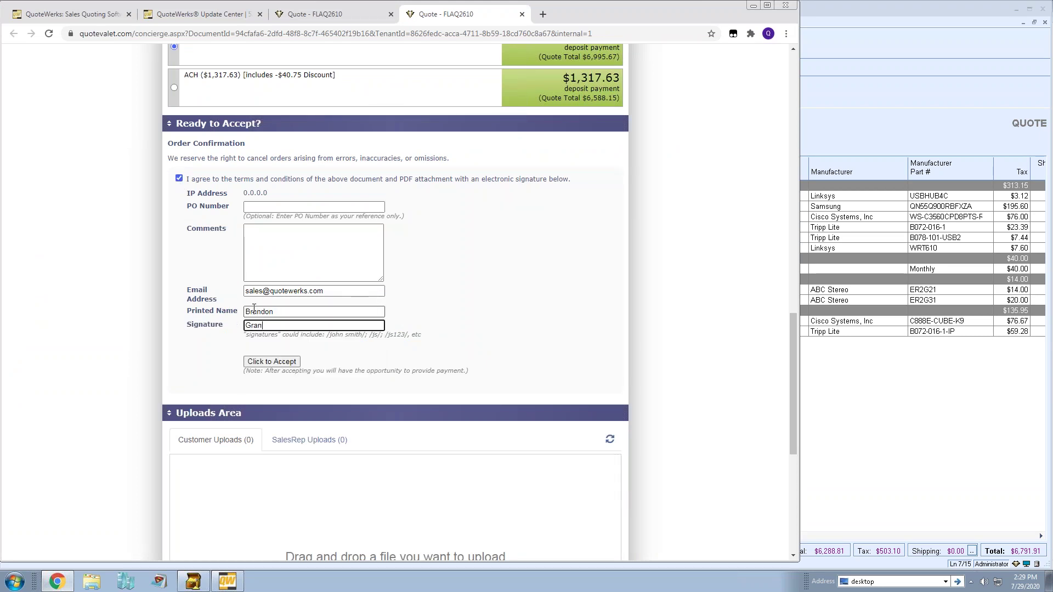
click(252, 361)
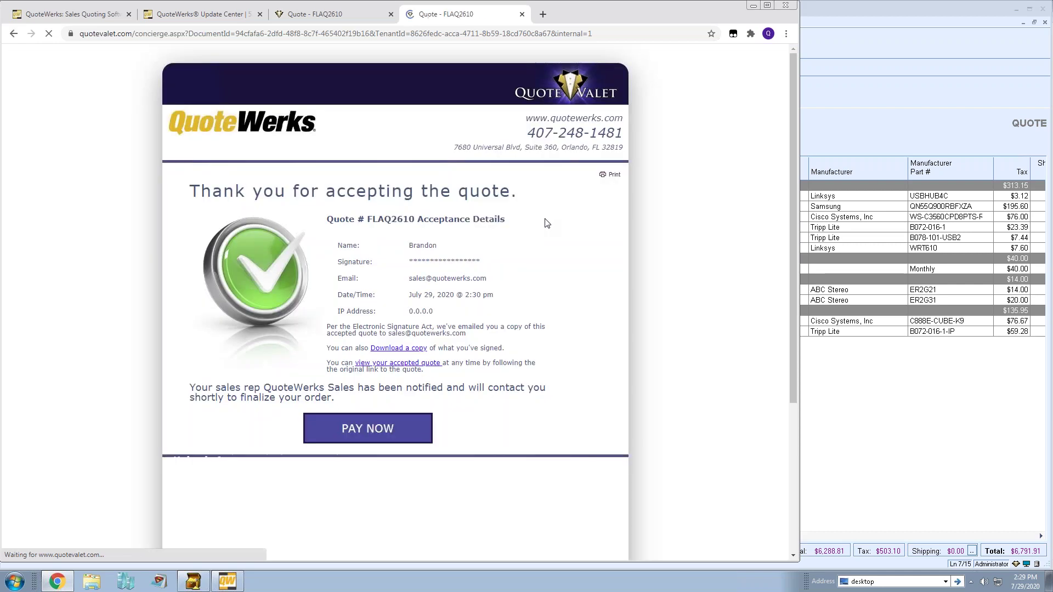
scroll(387, 253, down, 4)
click(360, 212)
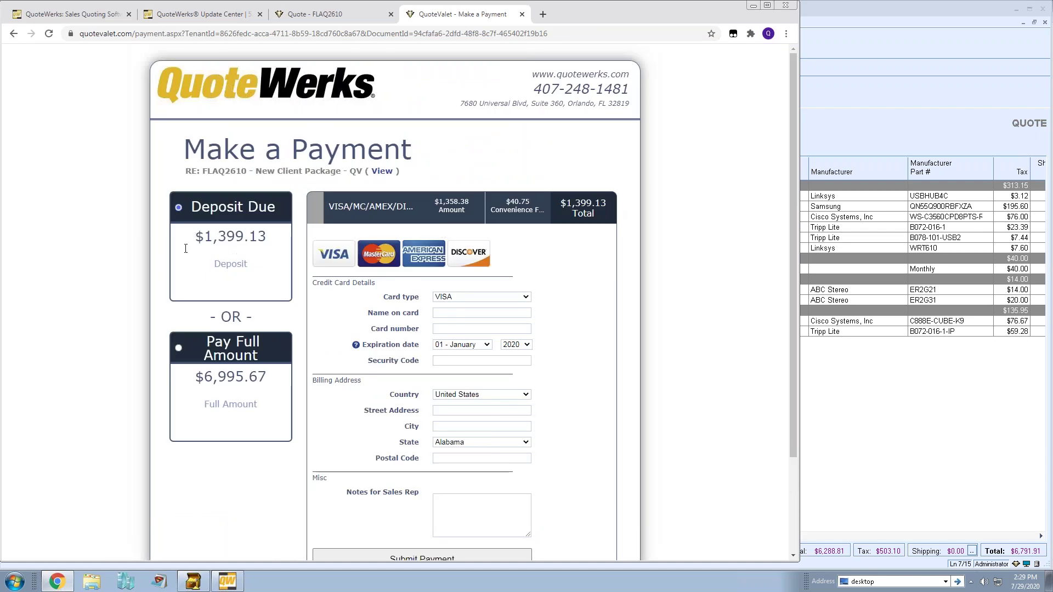
Widen the browser and toggle between Deposit Due and Pay Full Amount on the payment page.
click(801, 235)
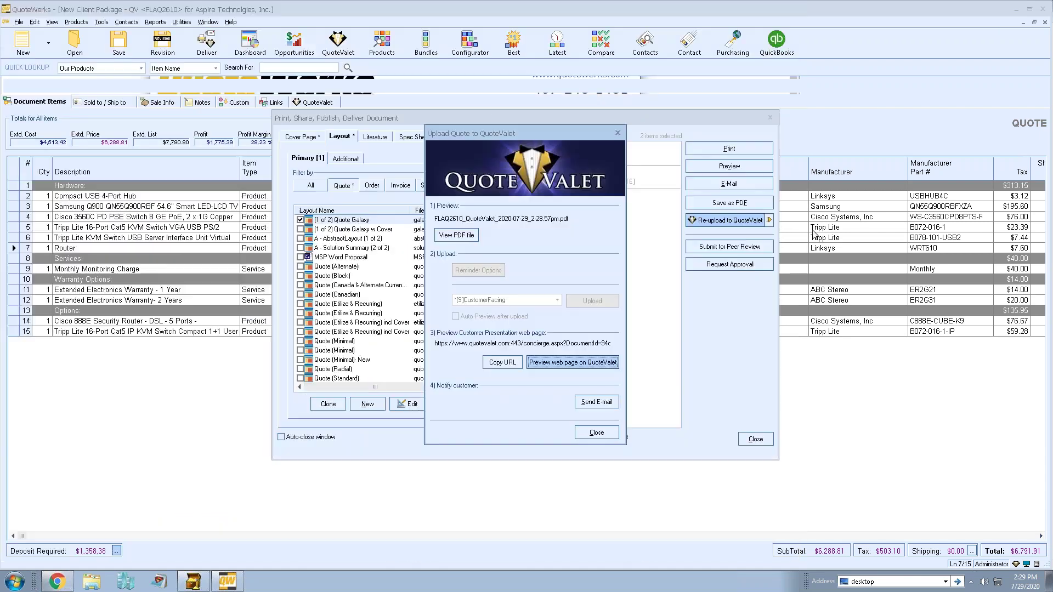
click(57, 581)
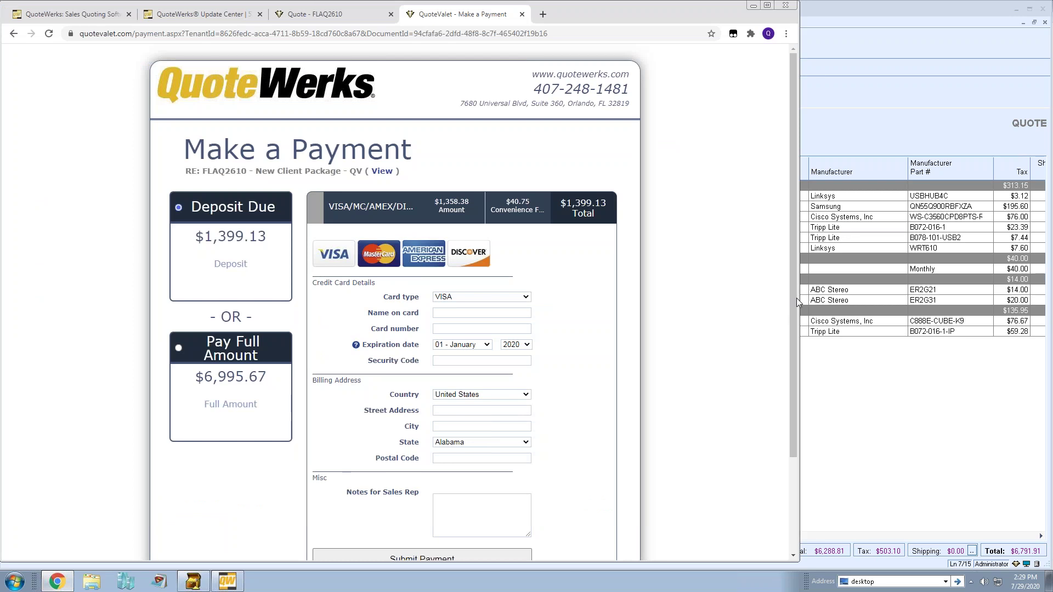
drag(801, 291, 883, 290)
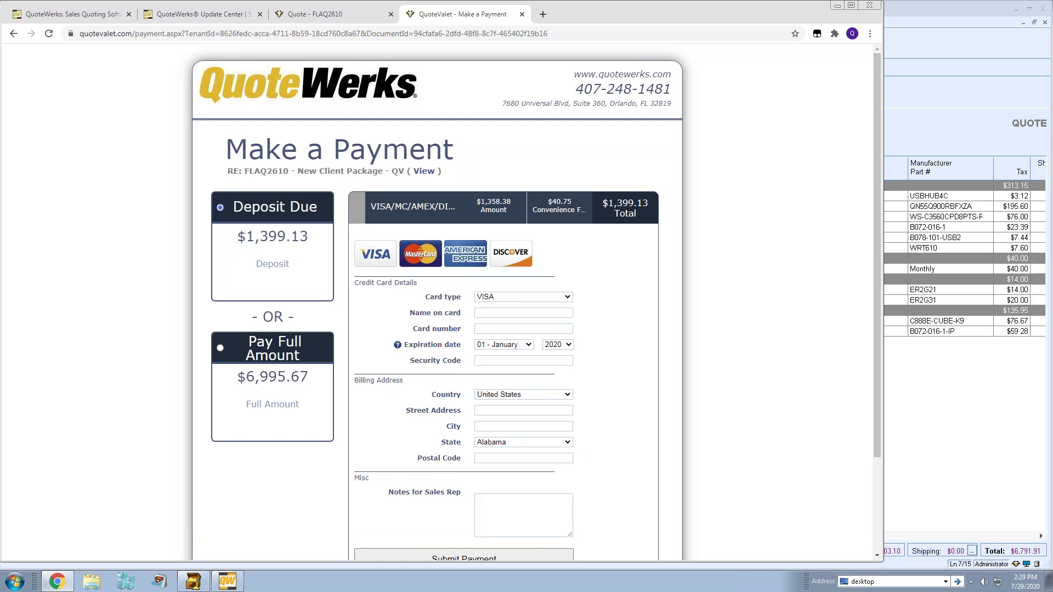
click(256, 347)
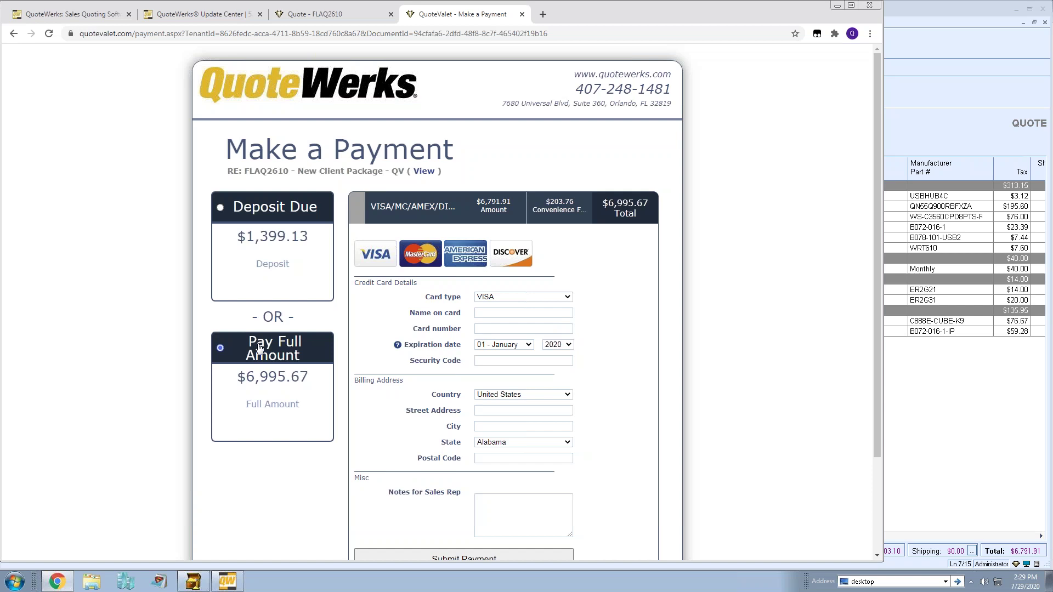
click(267, 210)
click(278, 358)
scroll(734, 244, down, 2)
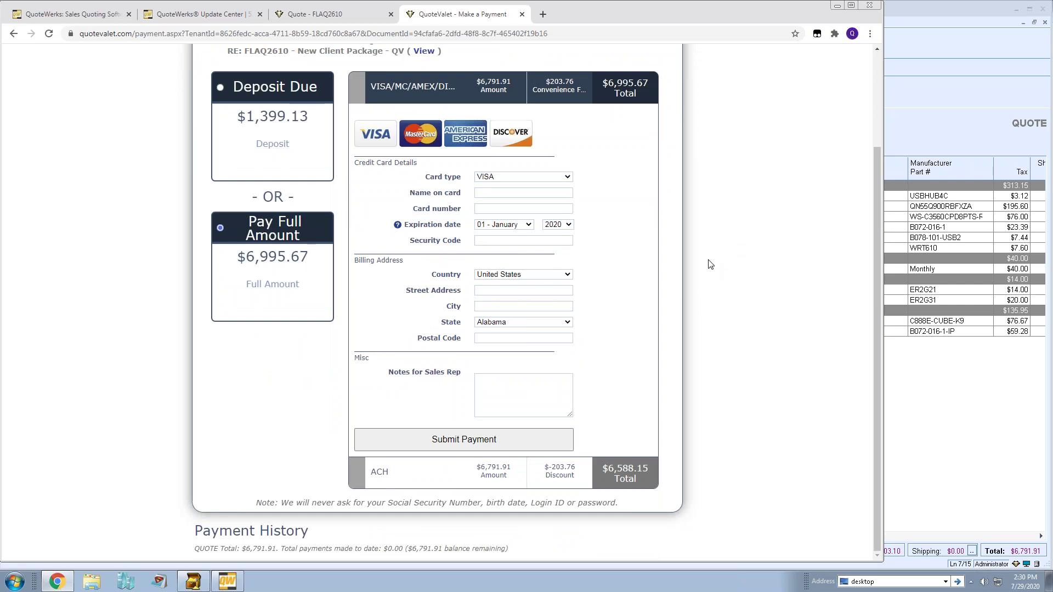
Try ACH, then settle on full payment by VISA/MC/AMEX and return to QuoteWerks.
click(416, 483)
scroll(773, 307, up, 3)
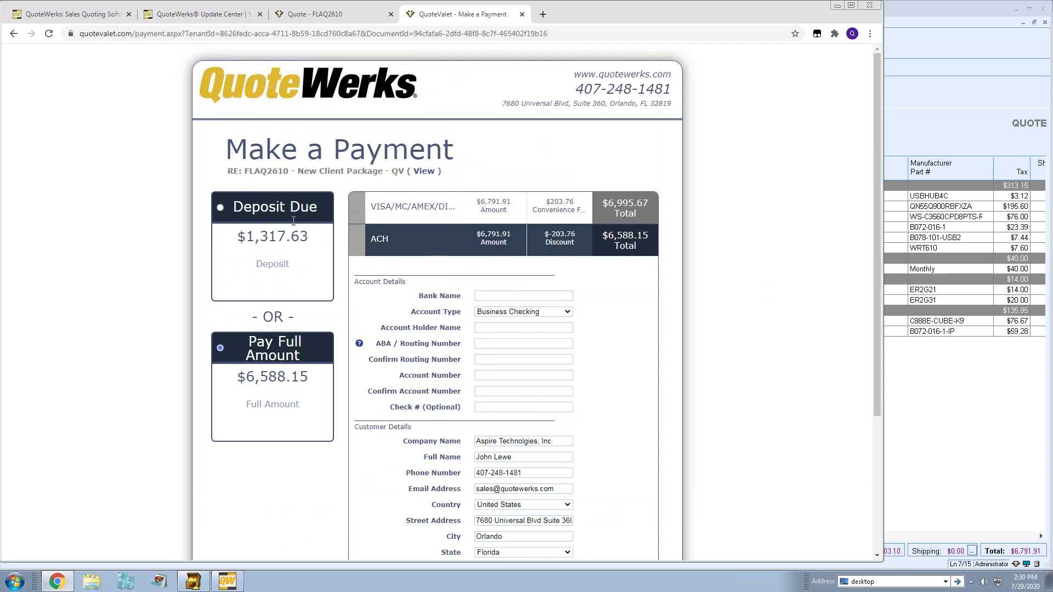
click(274, 212)
click(267, 350)
click(390, 202)
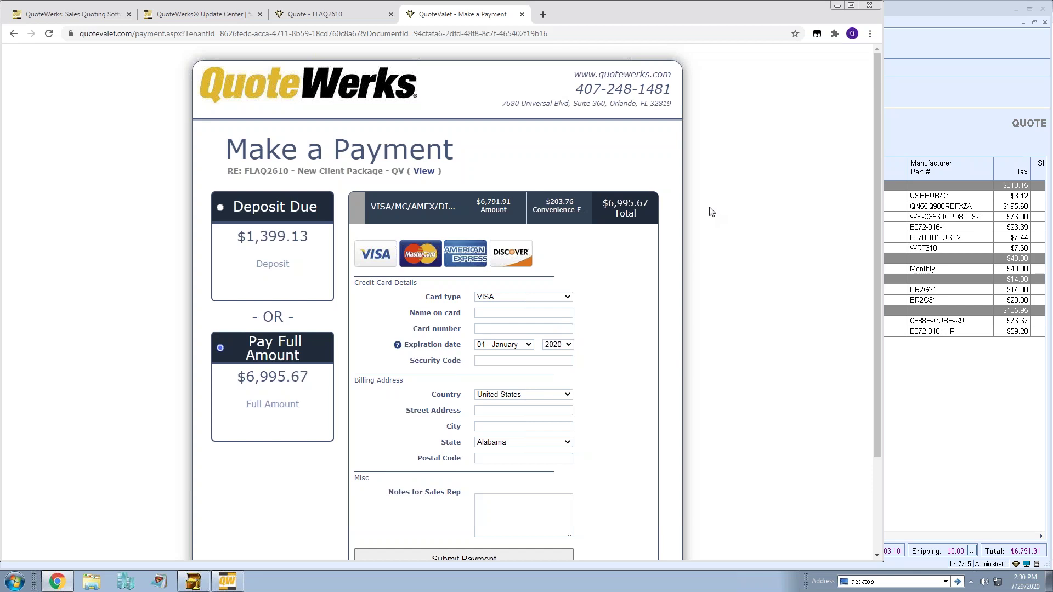
click(903, 132)
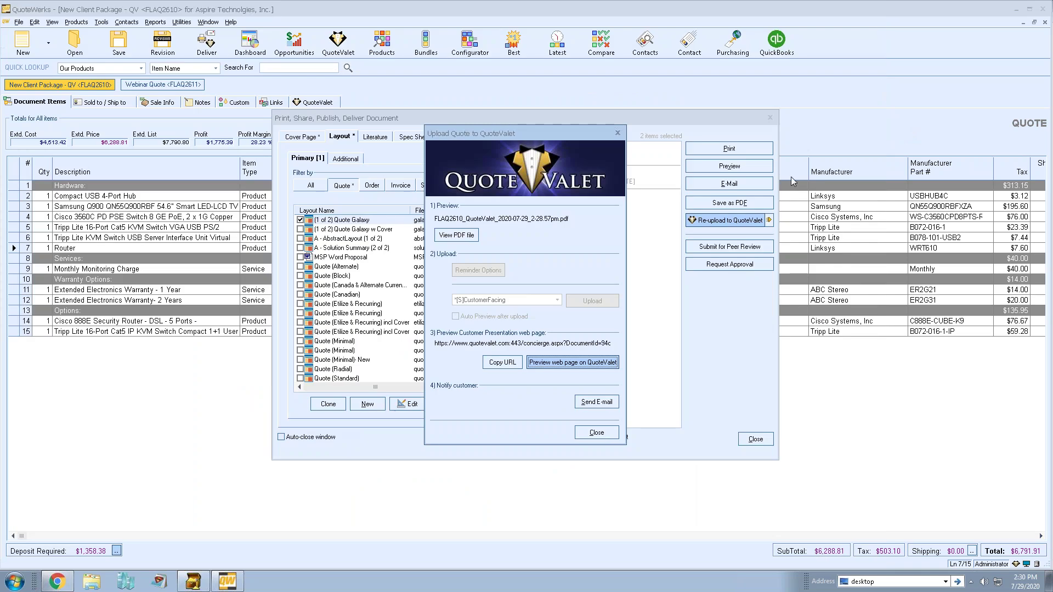
Close the Upload and Deliver windows and review the Deposit Required settings without changing them.
click(603, 433)
click(756, 439)
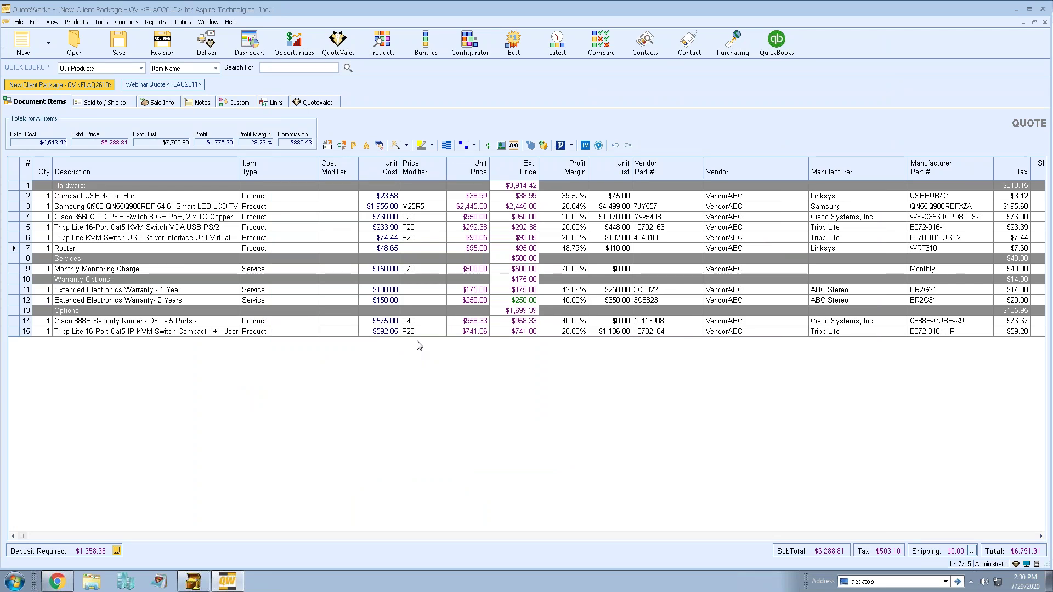
click(117, 550)
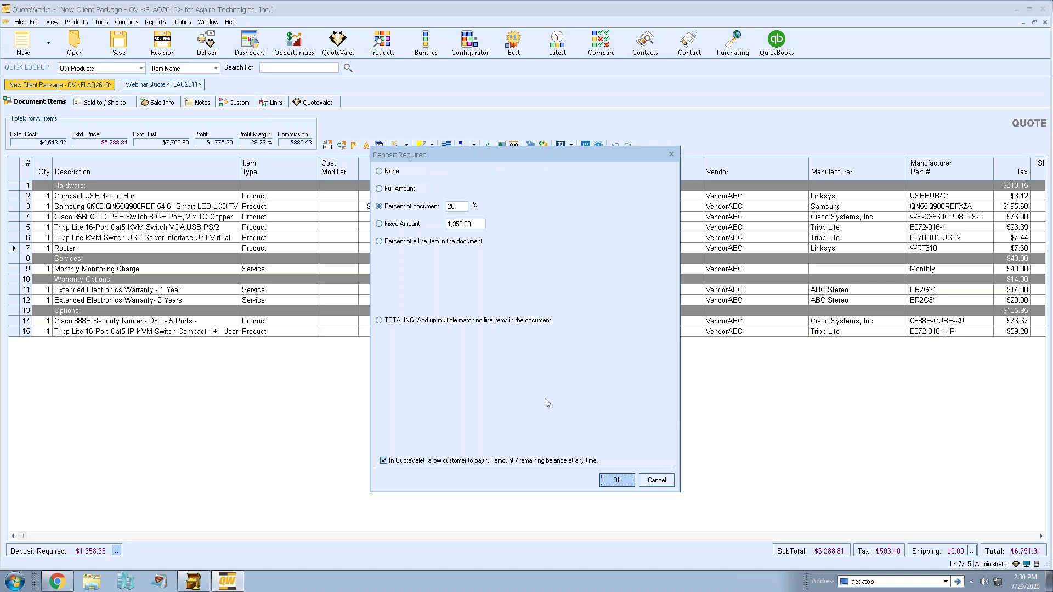
click(651, 484)
click(101, 22)
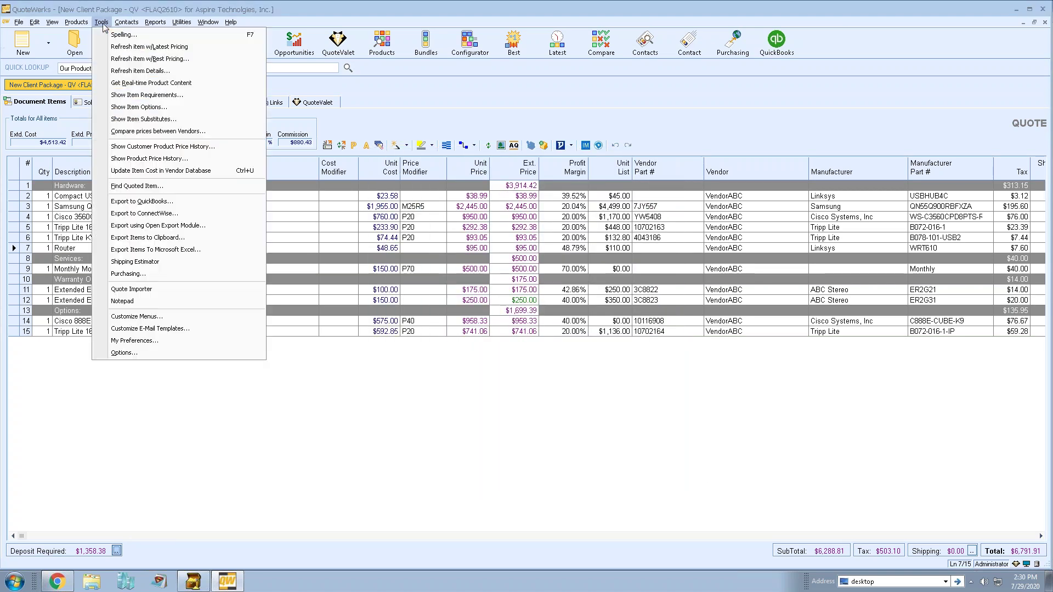
click(191, 353)
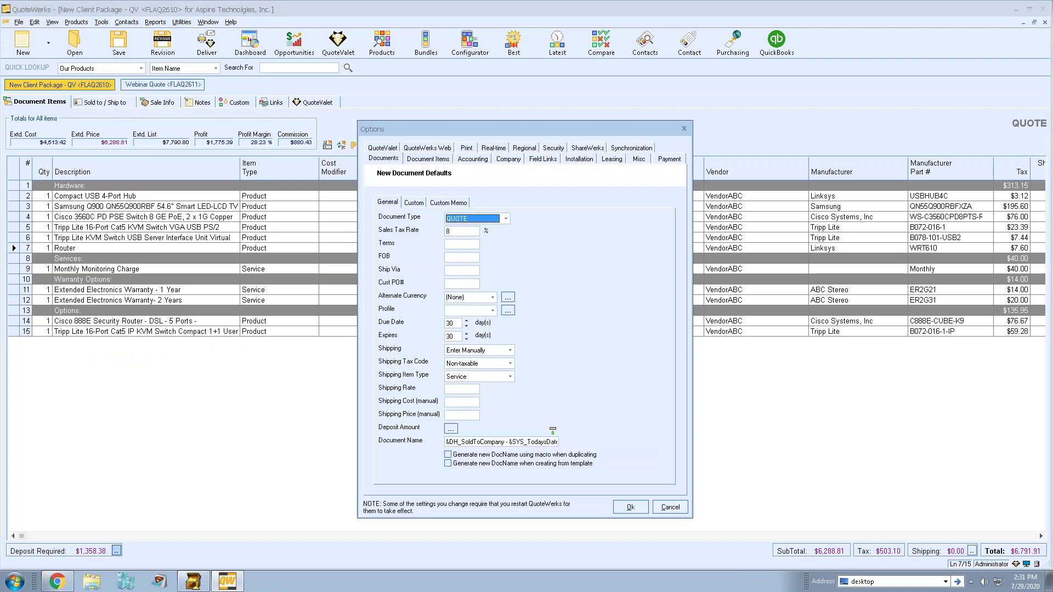
click(451, 430)
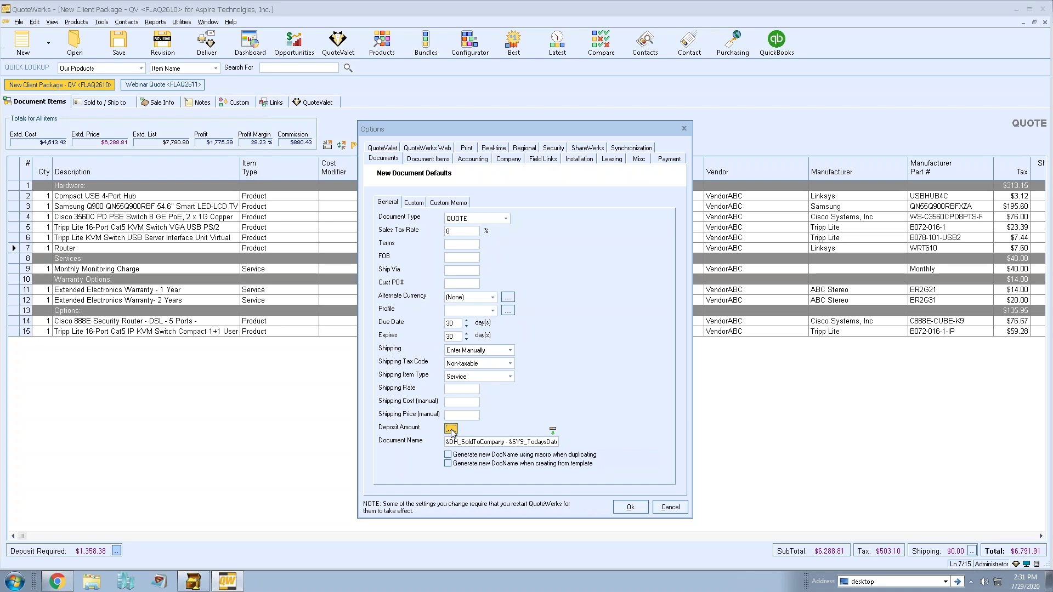
click(452, 429)
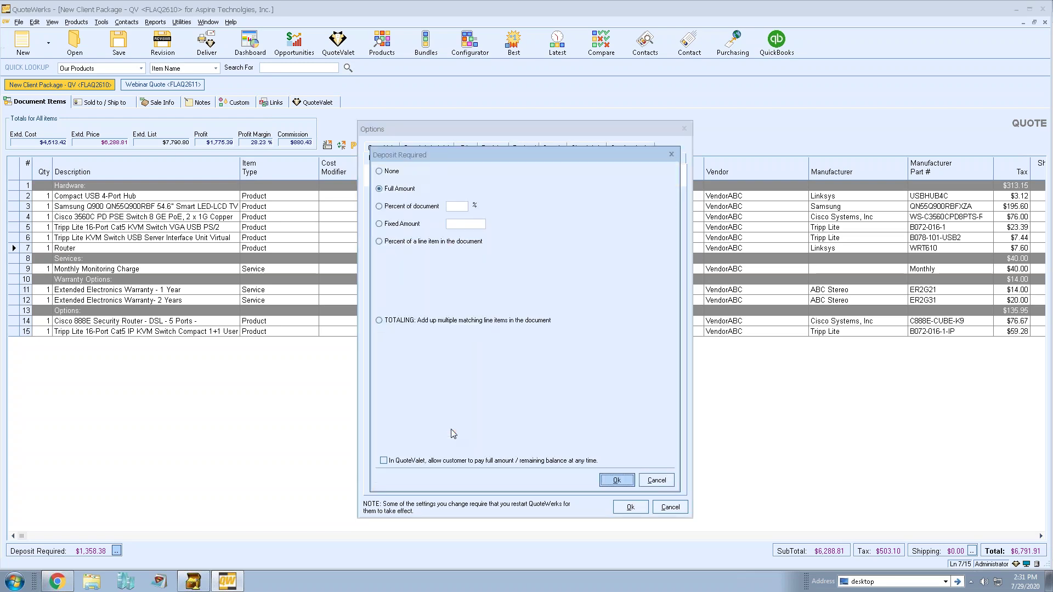
click(384, 461)
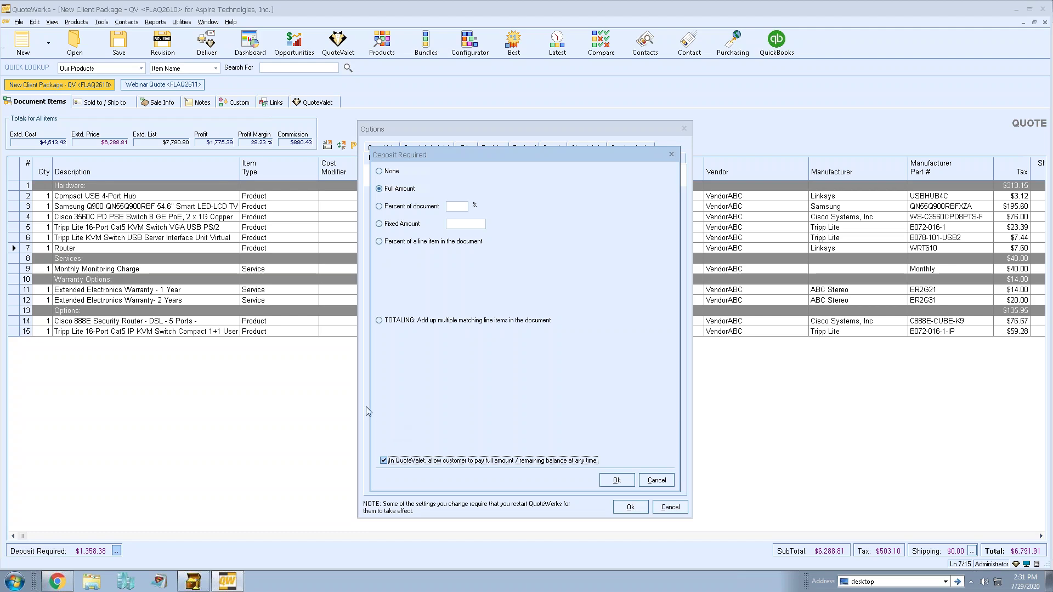
click(660, 480)
click(663, 508)
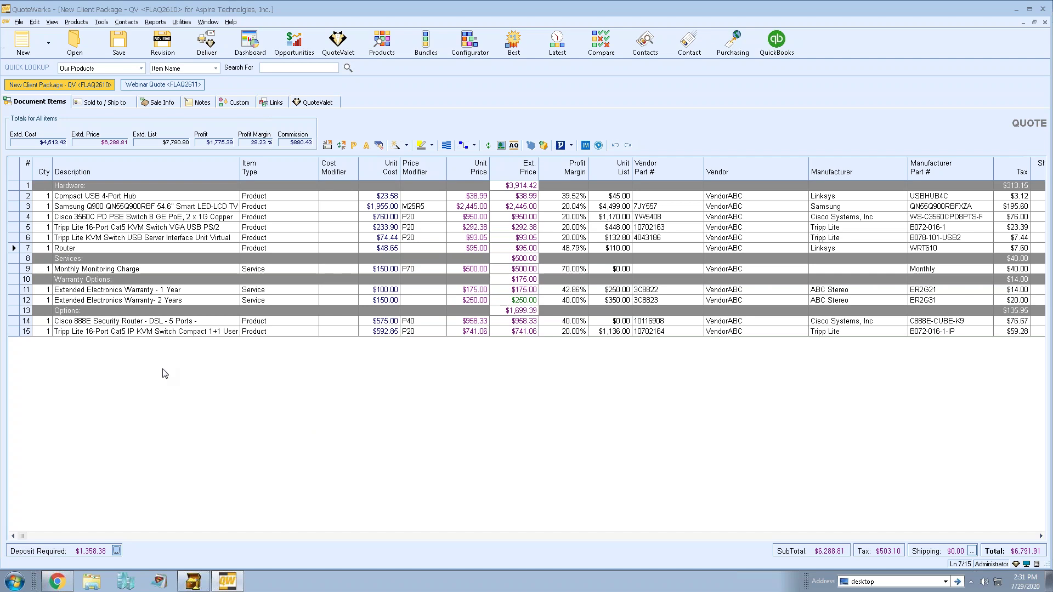
Switch to the Webinar Quote and select Kaseya BMS in Contact Manager Setup.
click(160, 86)
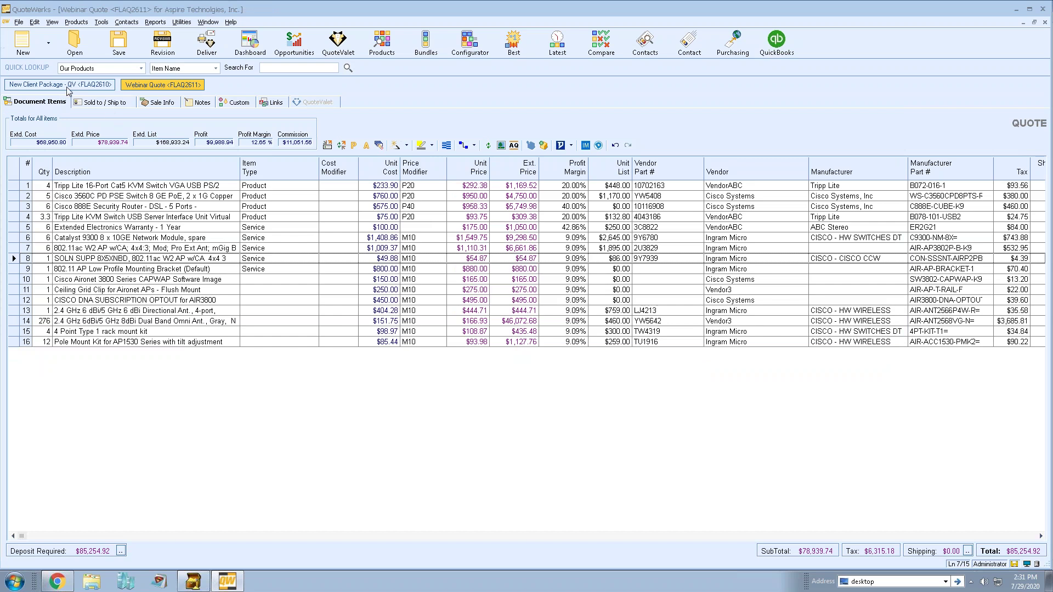
click(69, 87)
click(155, 86)
click(126, 22)
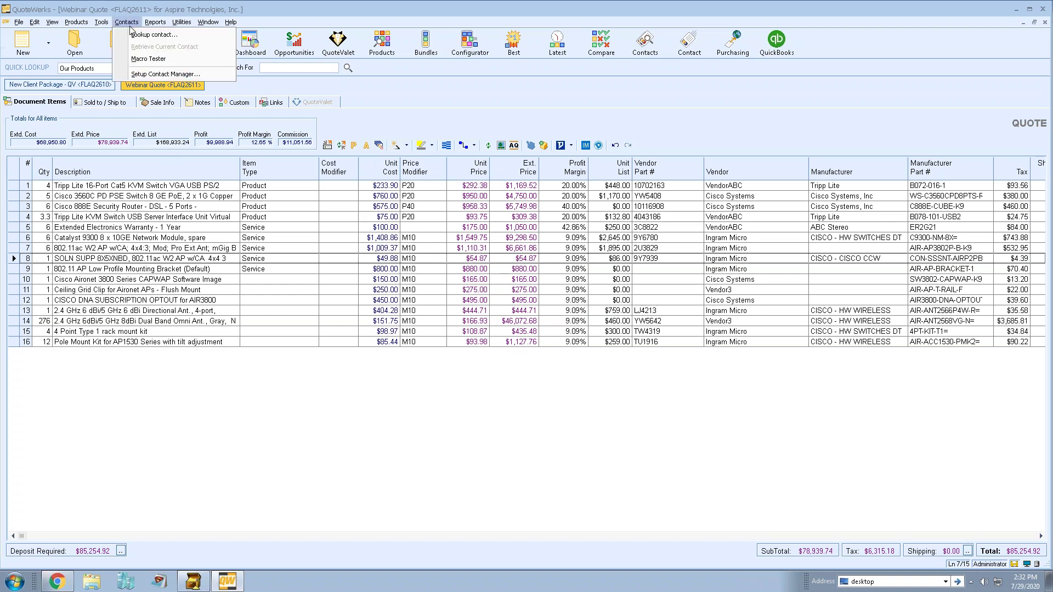
click(148, 74)
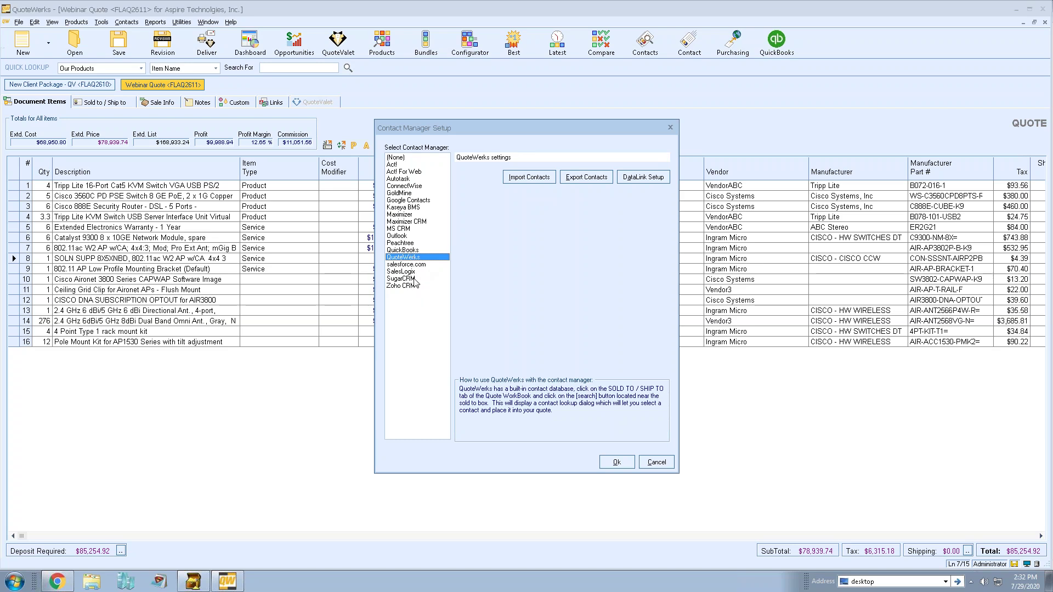
click(402, 215)
click(616, 462)
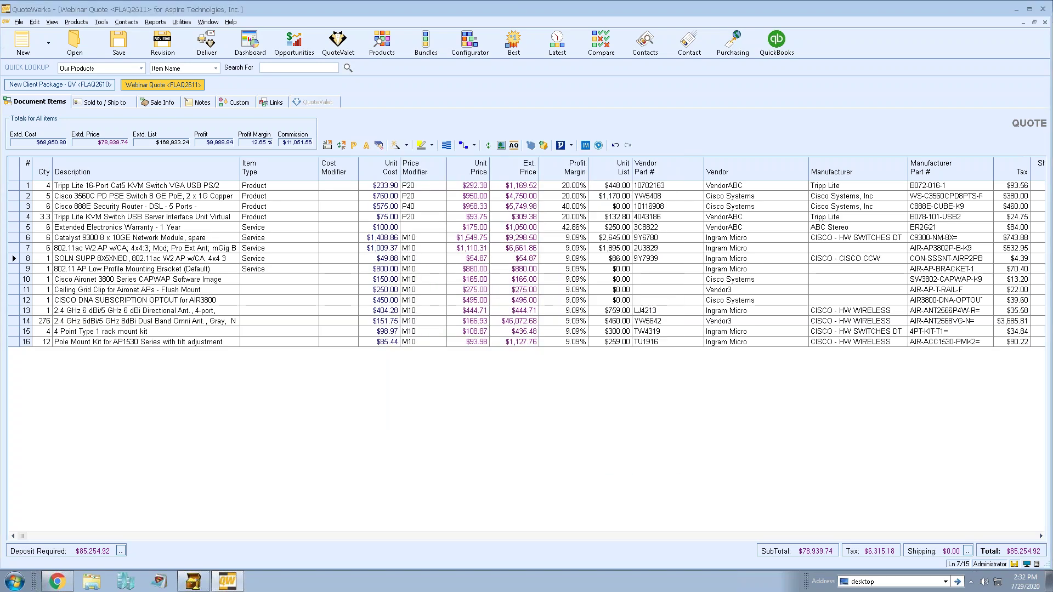
Search the Sold to contact lookup for 'aspire', close it, and bring up Save Quote from Document Items.
click(96, 103)
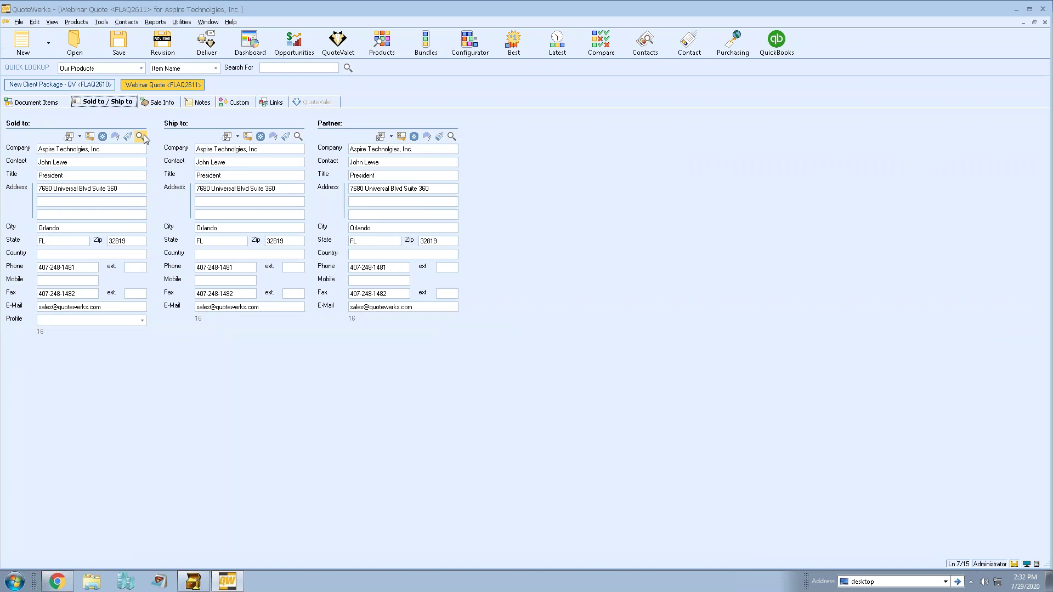
drag(513, 172, 619, 128)
text(aspire)
key(Return)
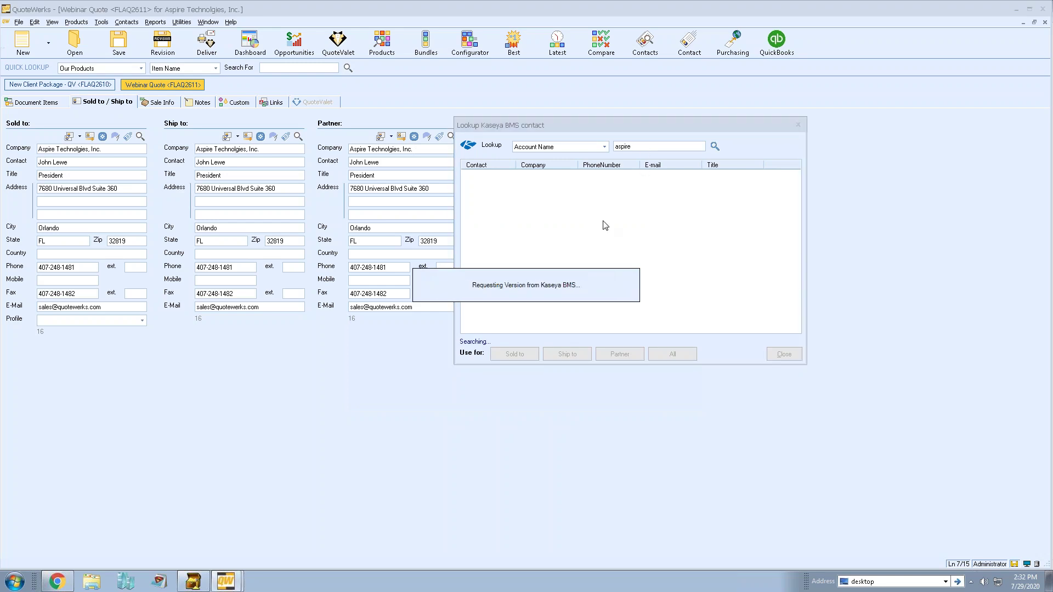
click(605, 147)
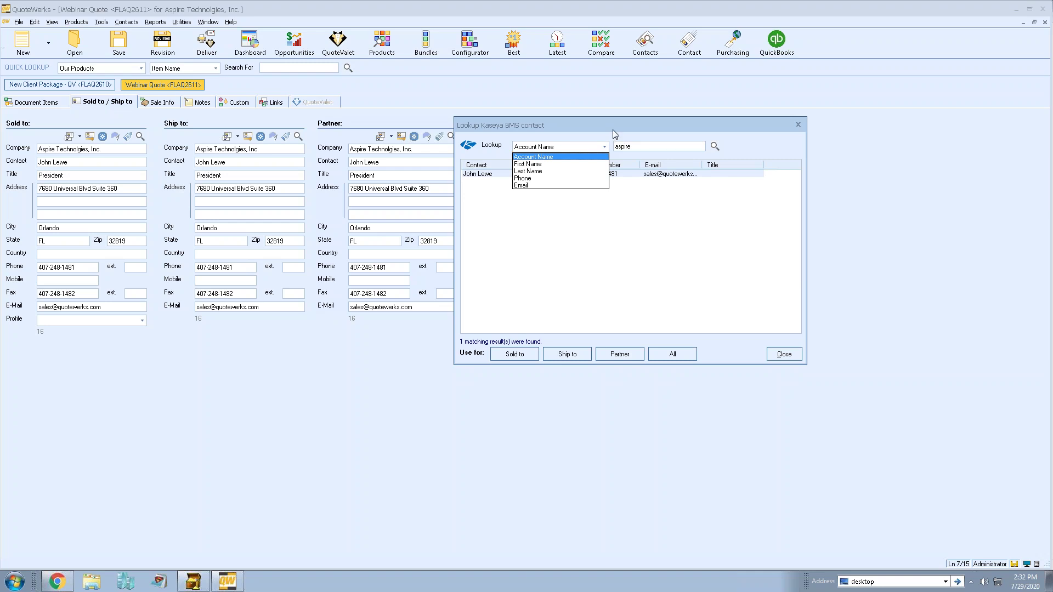
click(613, 129)
click(784, 355)
click(55, 103)
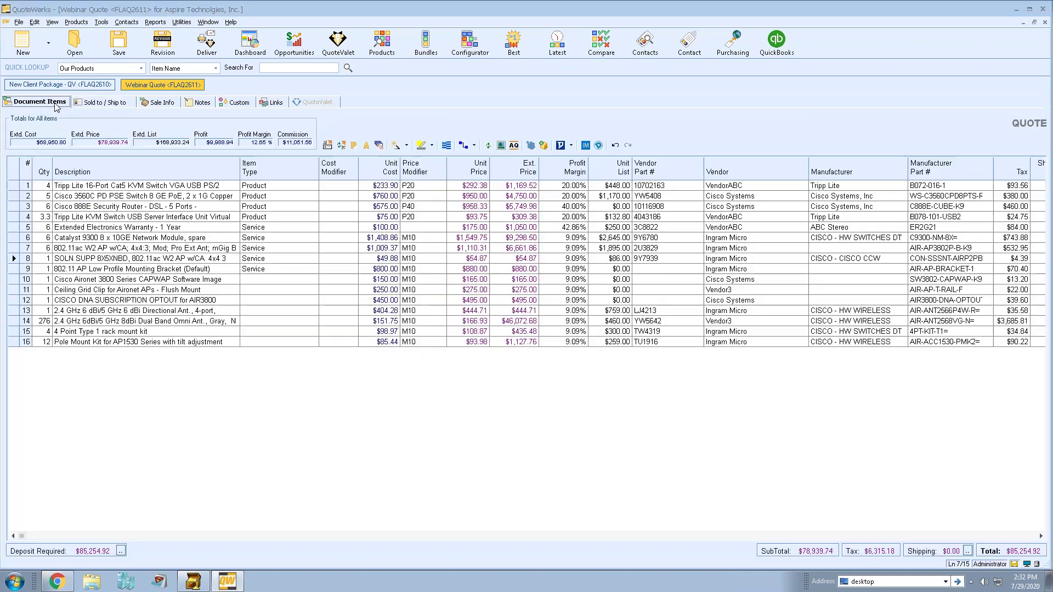
click(119, 43)
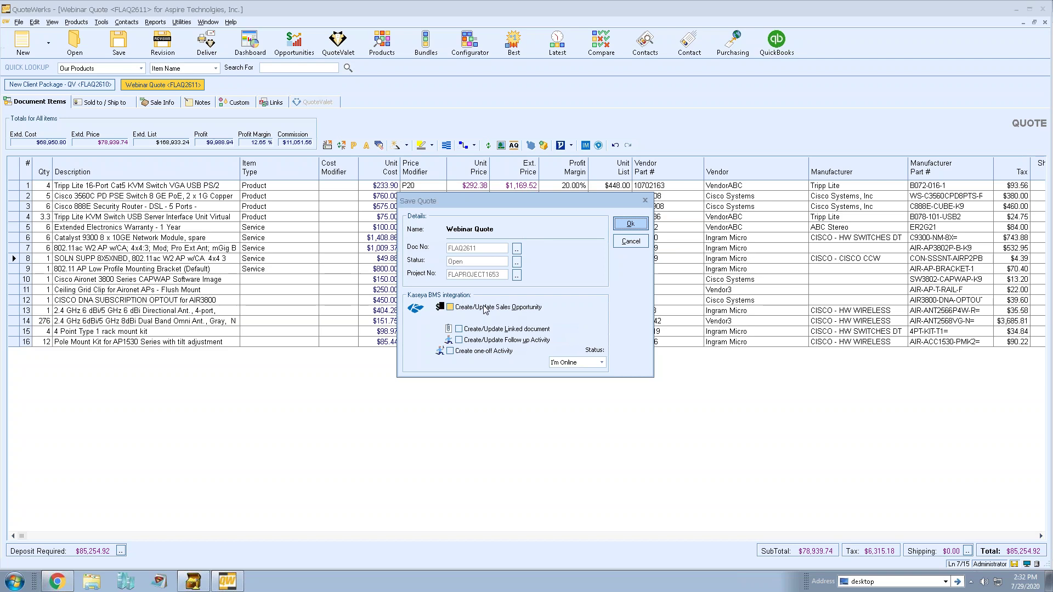
Tick the four Kaseya BMS save options, cancel the save, and view the quote's Links tab.
click(450, 307)
click(505, 330)
click(509, 340)
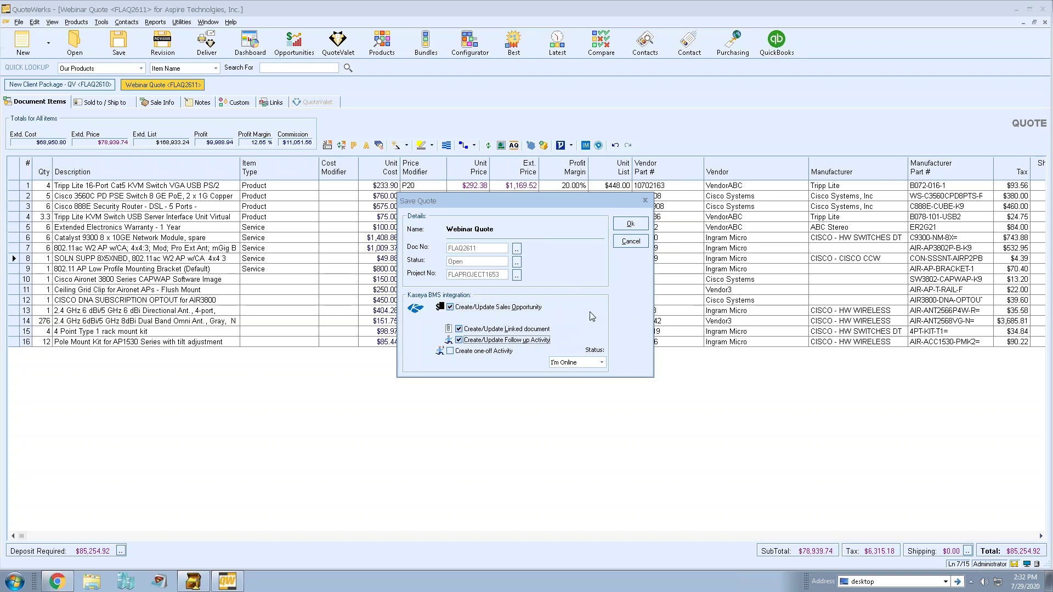
click(514, 351)
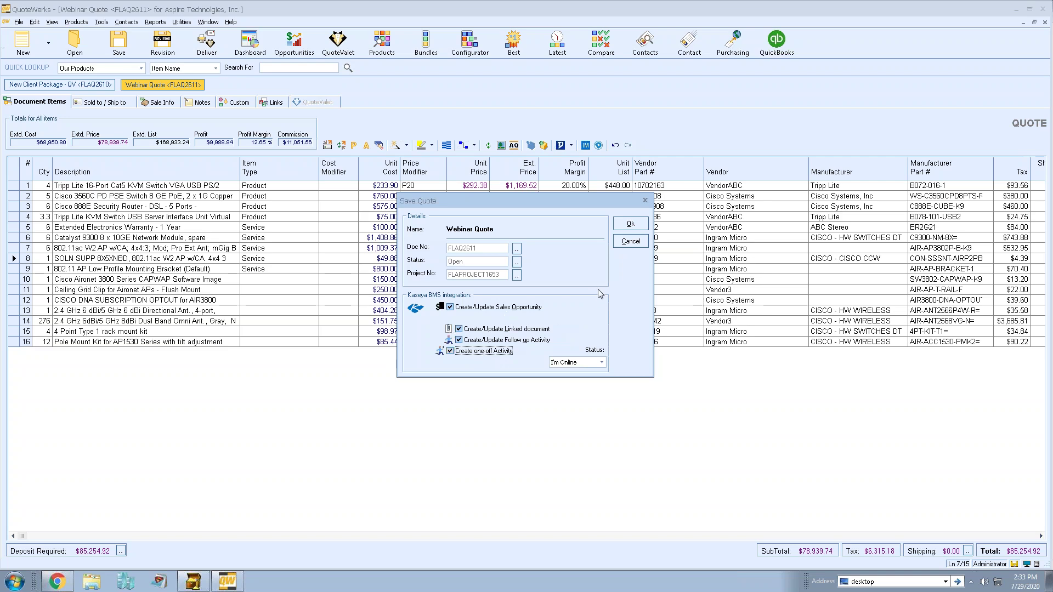
click(624, 247)
click(271, 102)
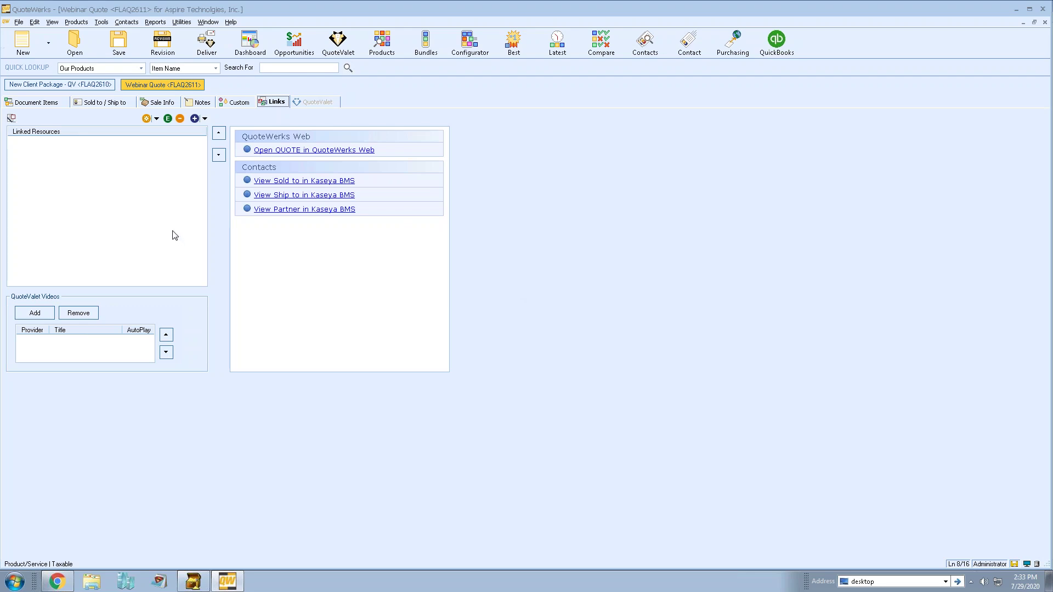
Return to the Webinar Quote's Document Items grid and open the Products menu.
click(37, 103)
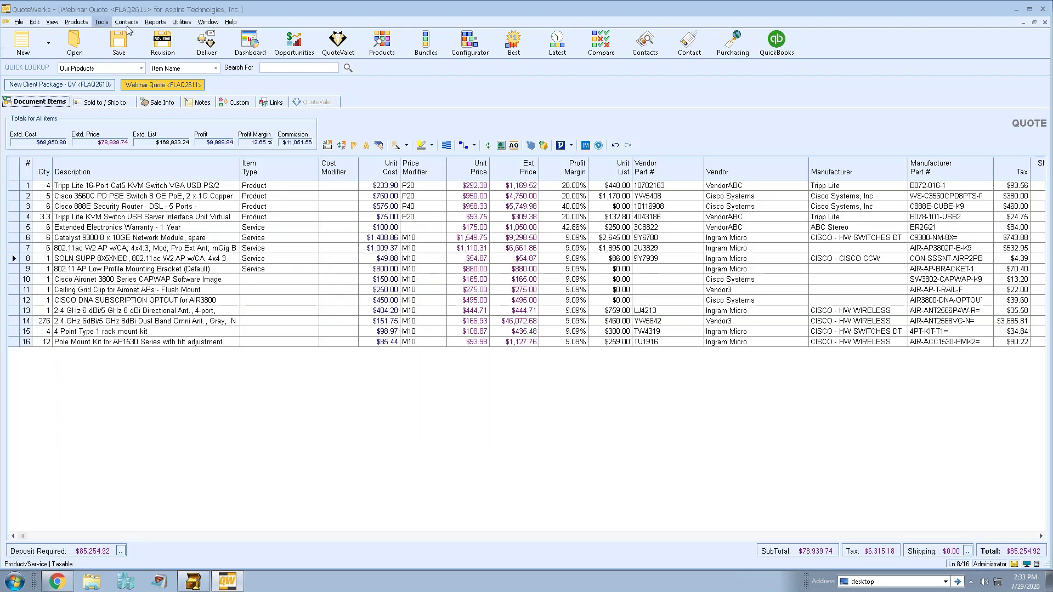
click(85, 25)
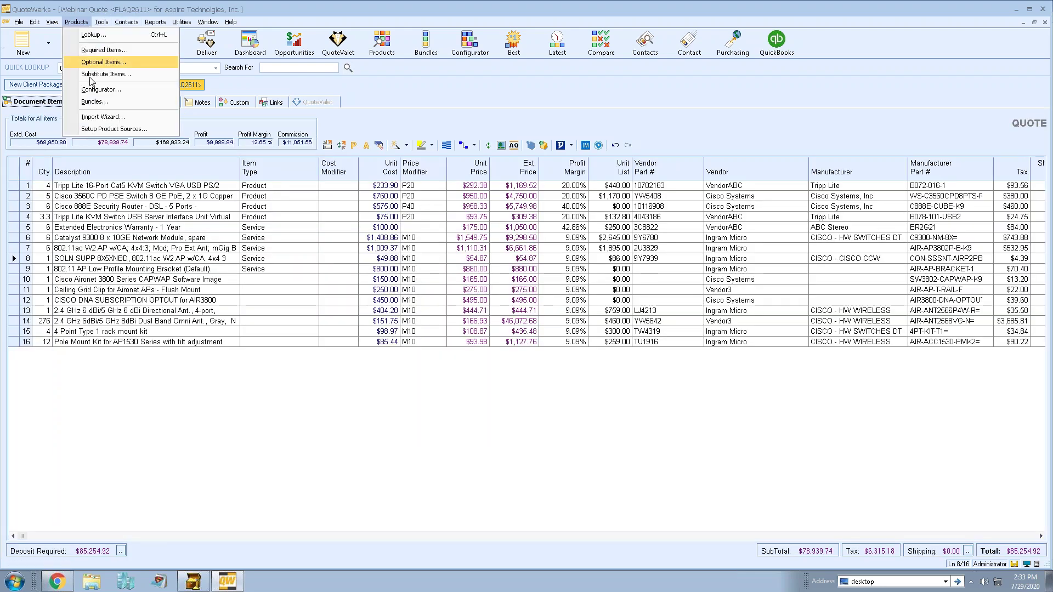
Start a new product data source with Kaseya BMS Products as its database type.
click(148, 132)
click(582, 432)
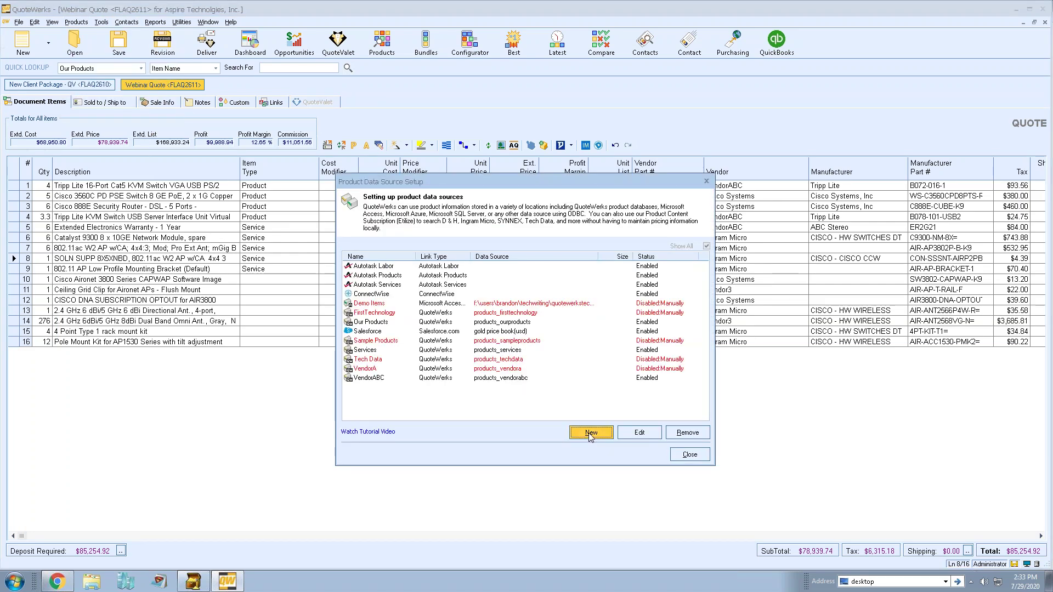
click(527, 256)
scroll(509, 290, up, 3)
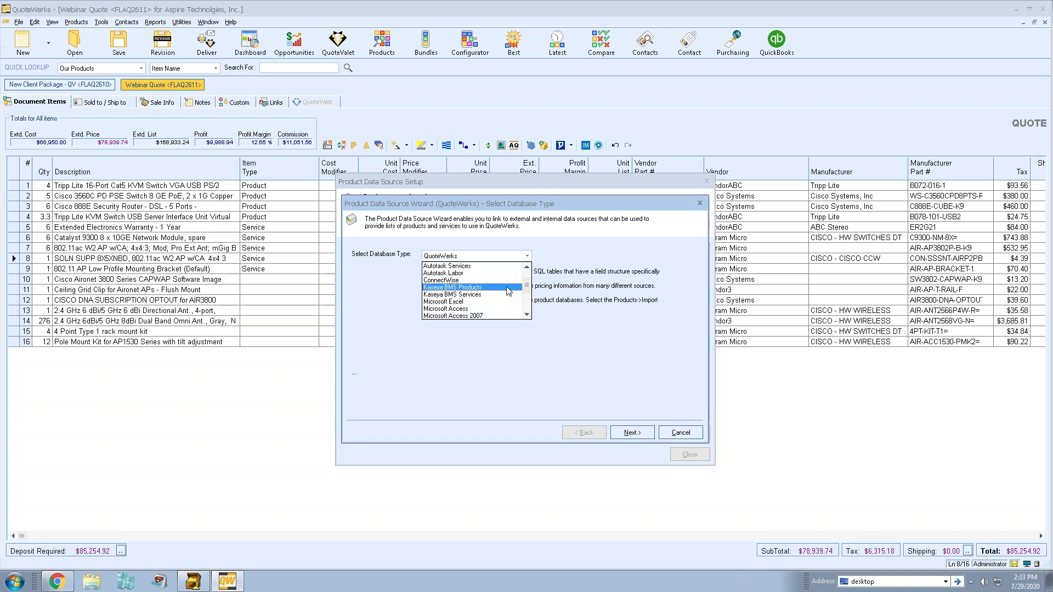
click(508, 288)
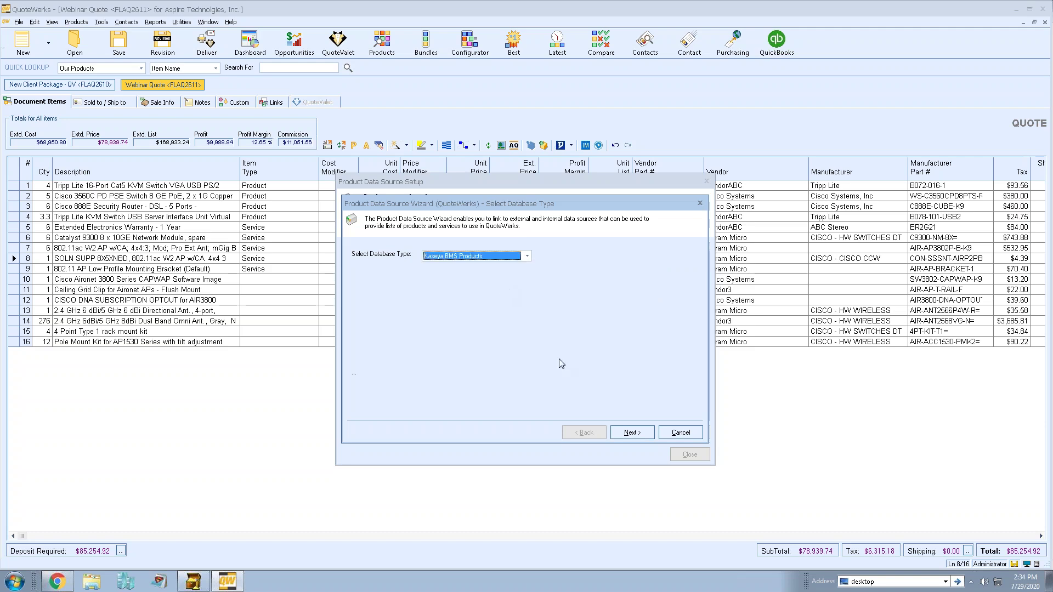
click(636, 433)
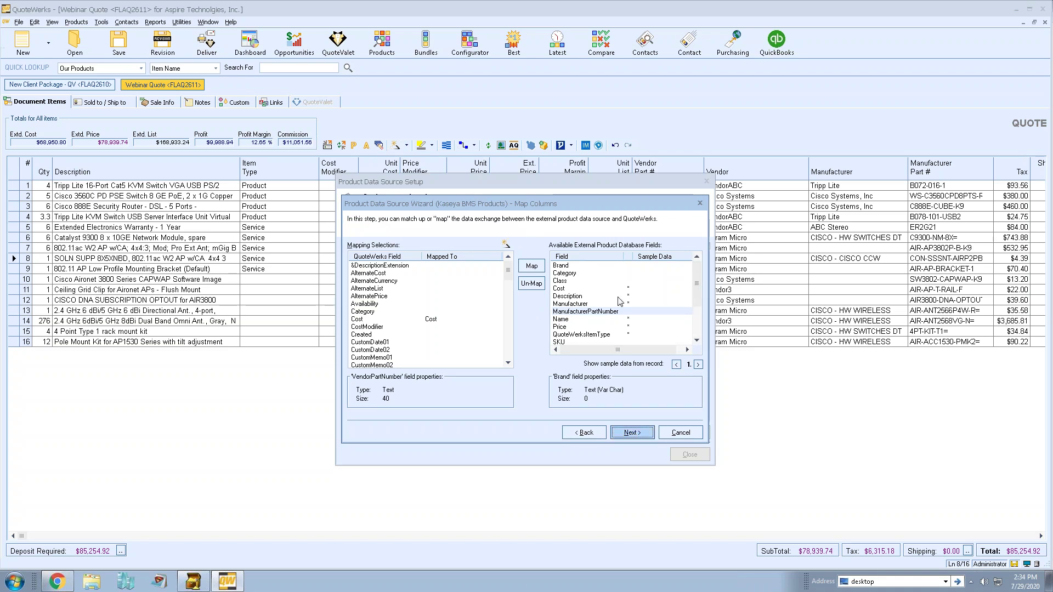
Review how the Category and ManufacturerPartNumber fields map to QuoteWerks fields.
mouse_move(700, 285)
mouse_down()
mouse_move(699, 329)
mouse_move(698, 282)
mouse_up()
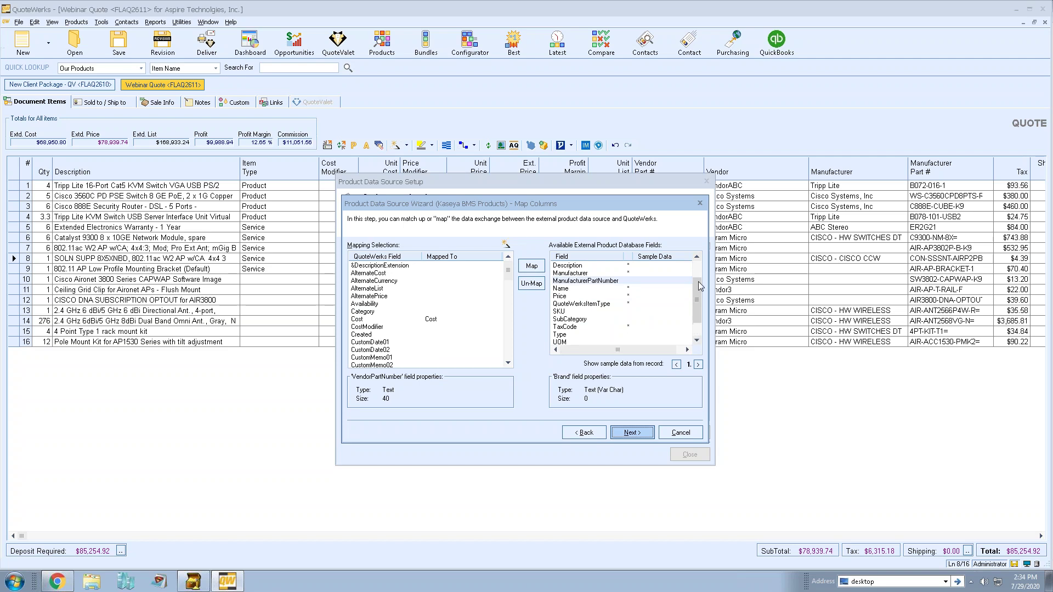
click(606, 273)
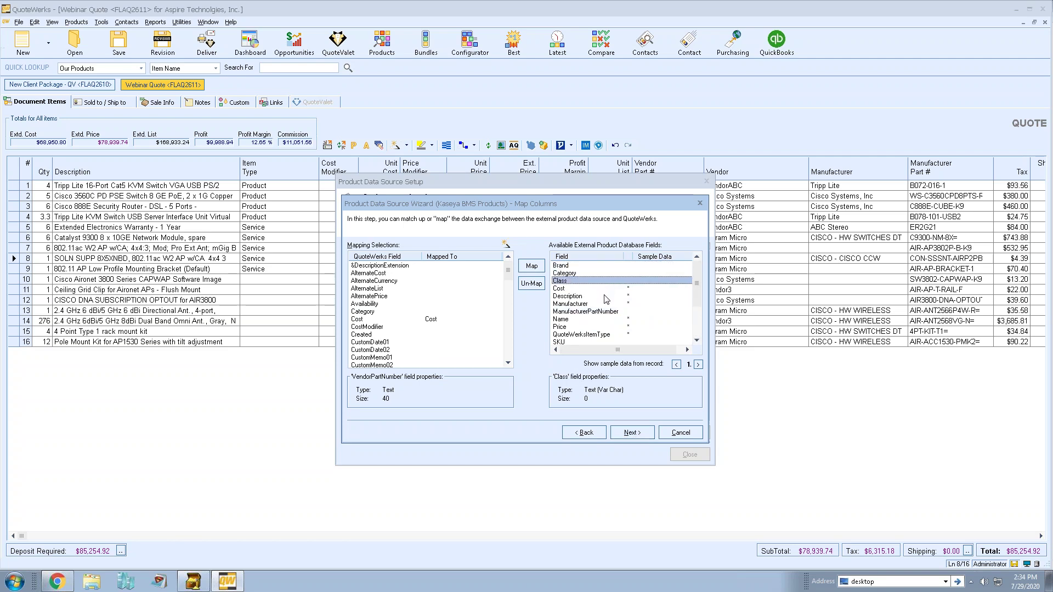
click(614, 312)
drag(696, 296, 697, 336)
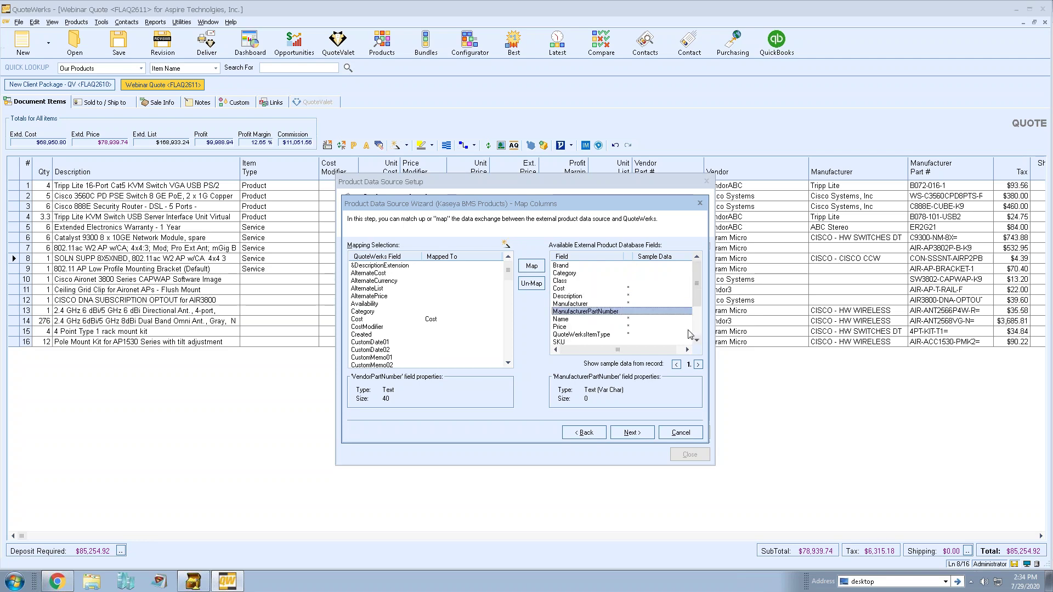
Step through the remaining wizard pages, finish the data source, and bring up Product Lookup.
click(632, 433)
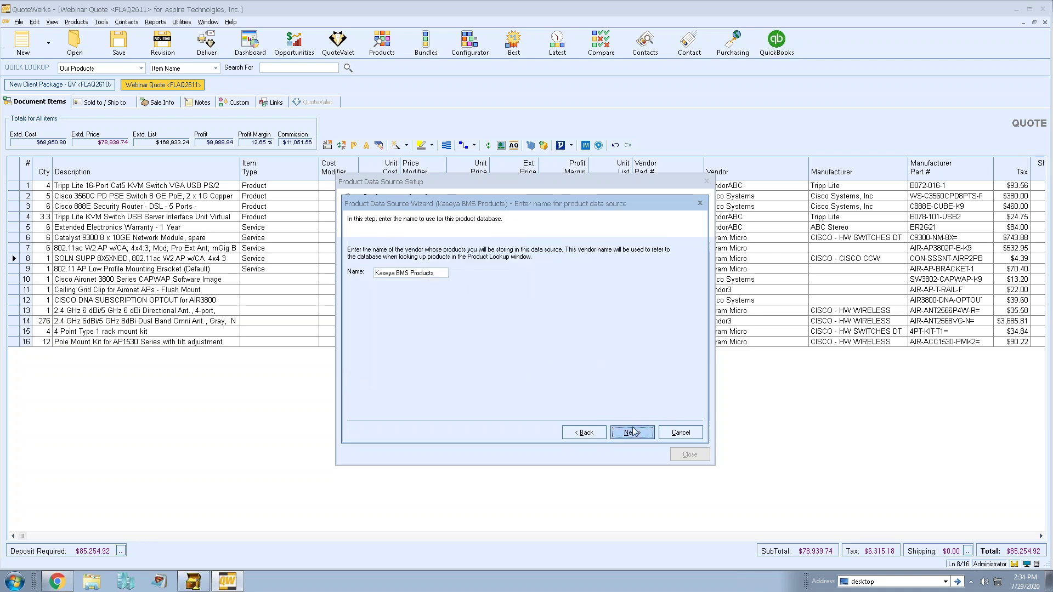
click(633, 433)
click(633, 432)
click(634, 433)
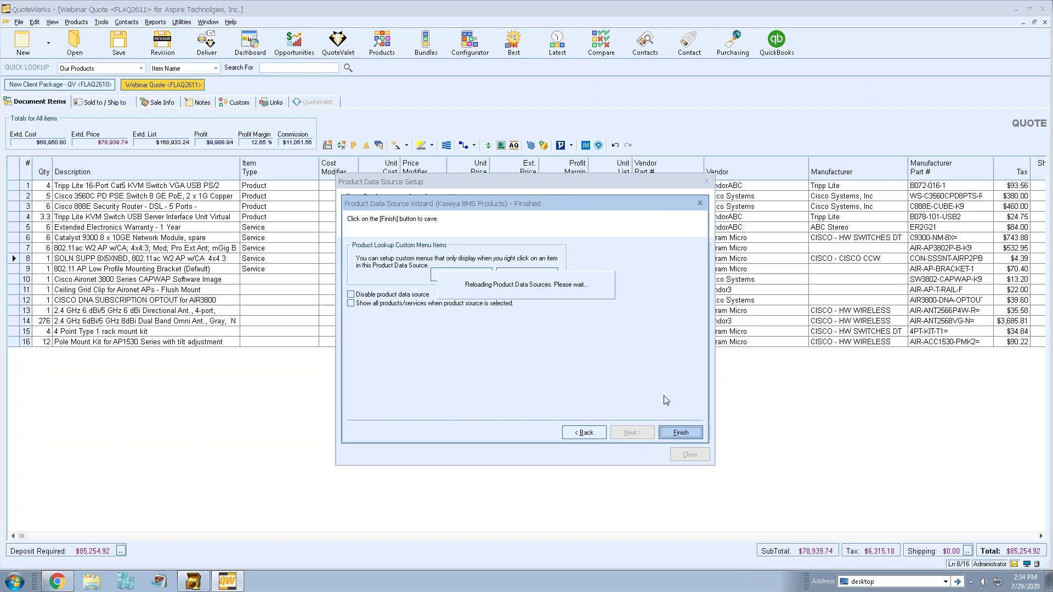
click(691, 454)
click(382, 43)
Browse Kaseya BMS Products in Product Lookup, then confirm Autotask as the contact manager.
click(220, 121)
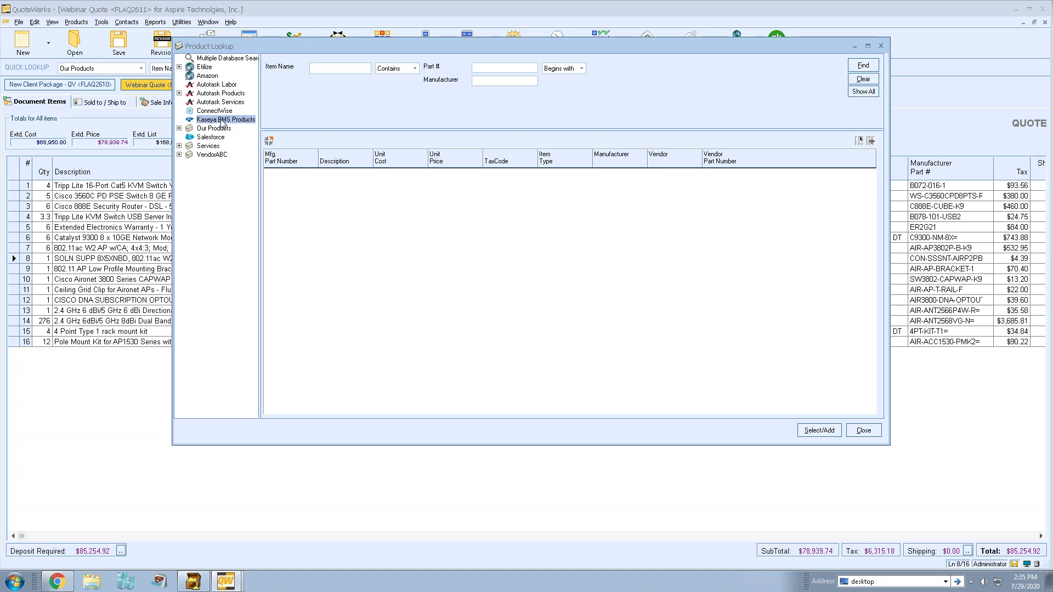
click(860, 431)
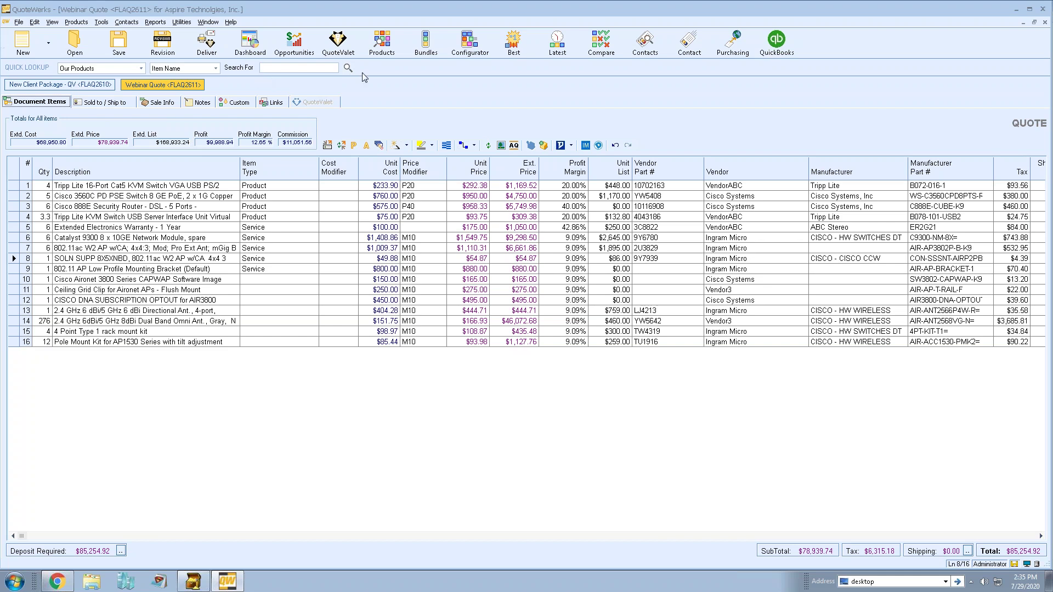
click(126, 22)
click(147, 76)
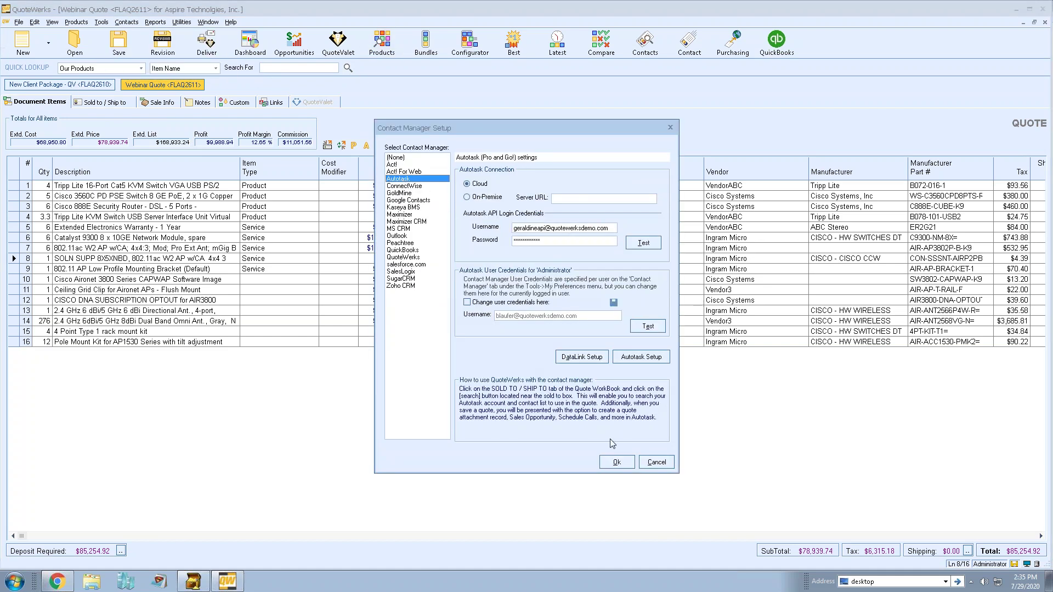
click(617, 462)
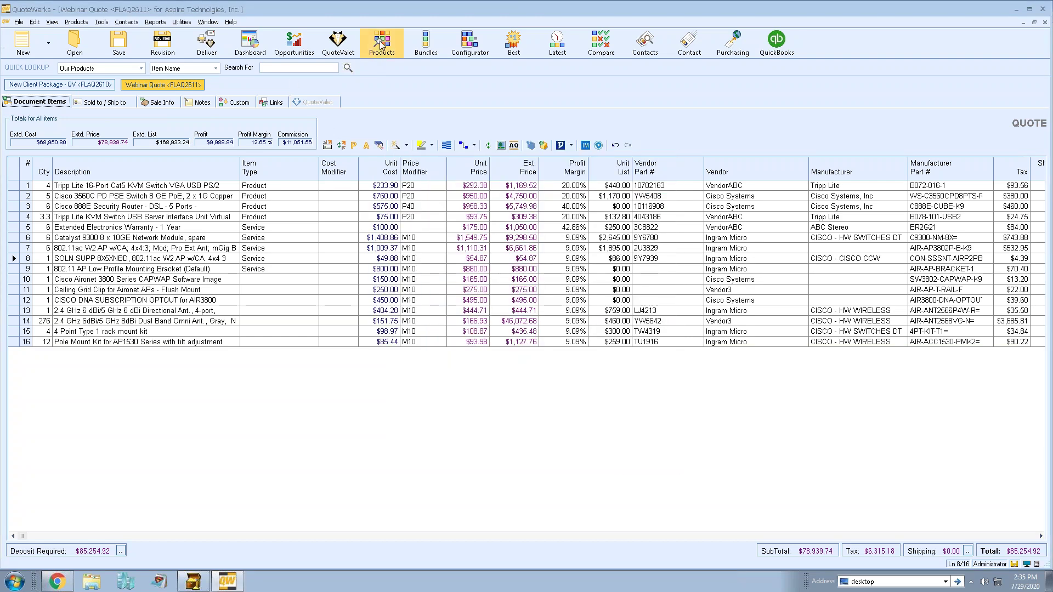
Open Product Lookup and load Autotask Products' category folders like Sun, Cisco and Hardware.
click(381, 44)
click(204, 93)
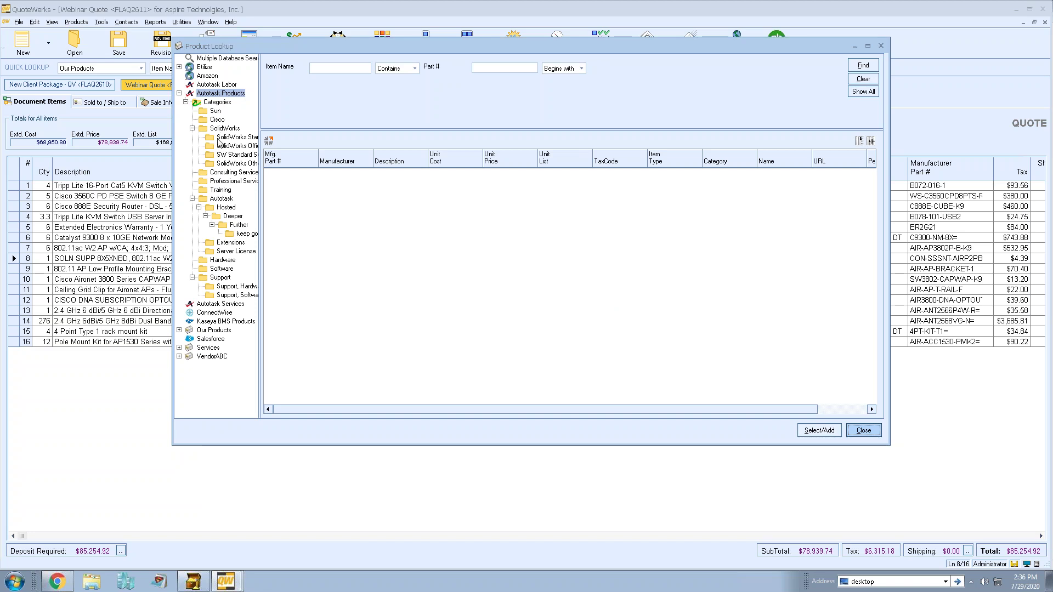
Collapse the Autotask category folder and close Product Lookup.
click(192, 198)
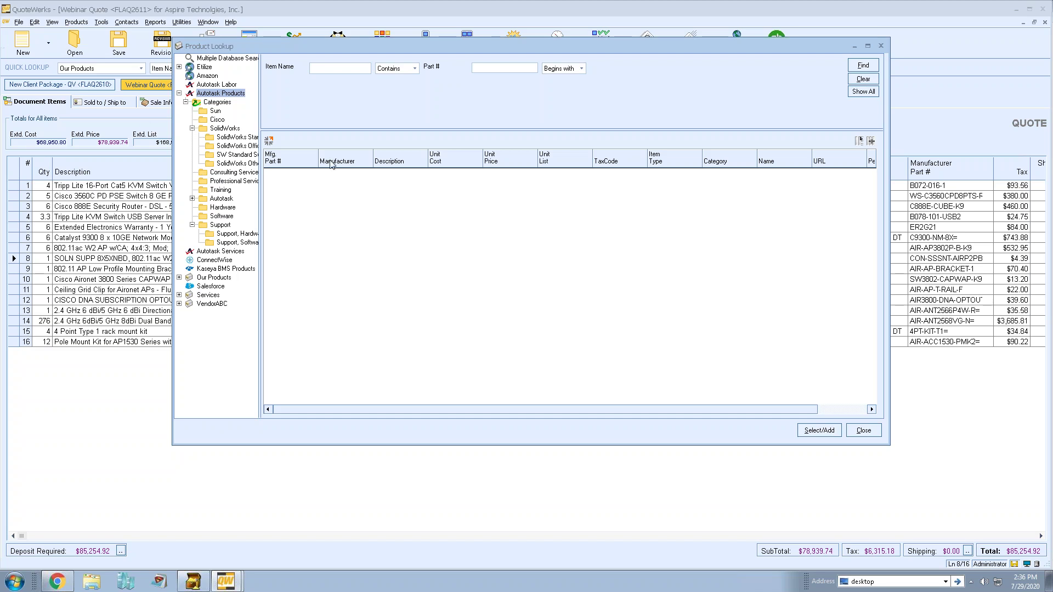
click(863, 431)
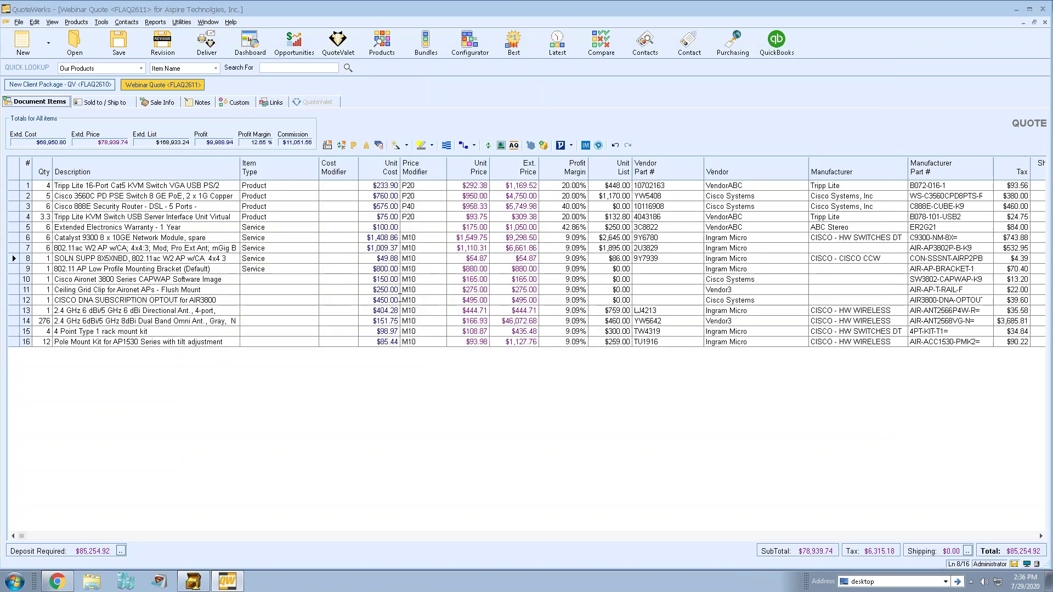
Reopen the contact manager settings and dismiss them without changes.
click(126, 22)
click(137, 73)
click(657, 462)
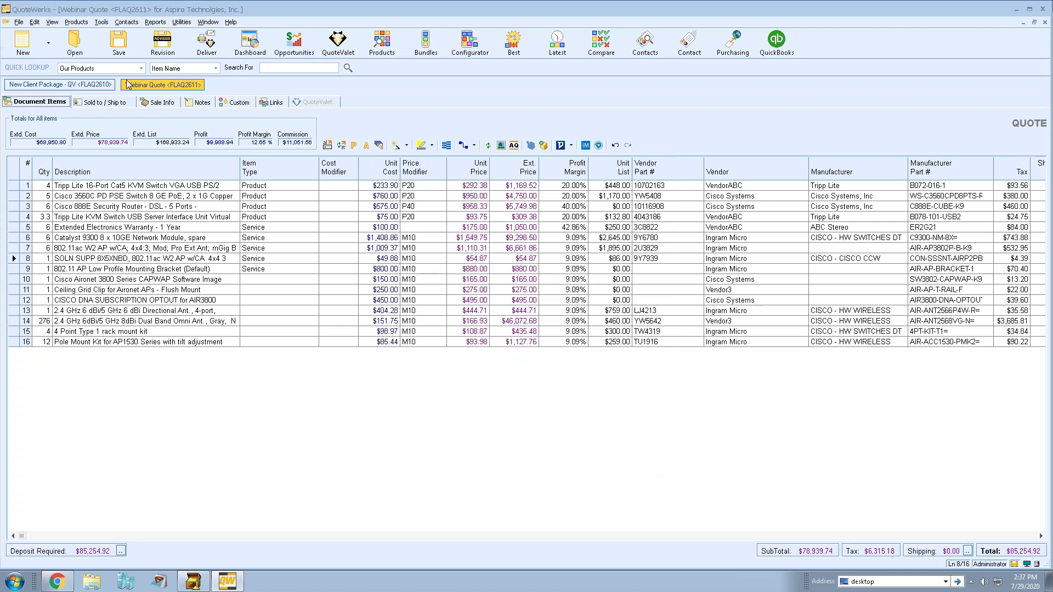
Open Product Data Source Setup and edit the existing Autotask Products source.
click(76, 22)
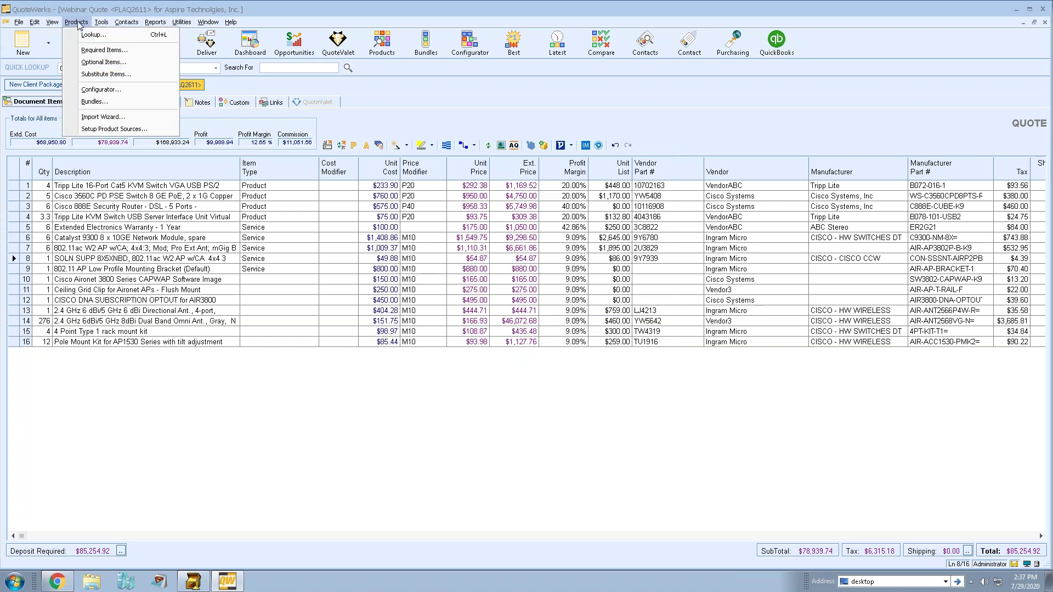
click(154, 129)
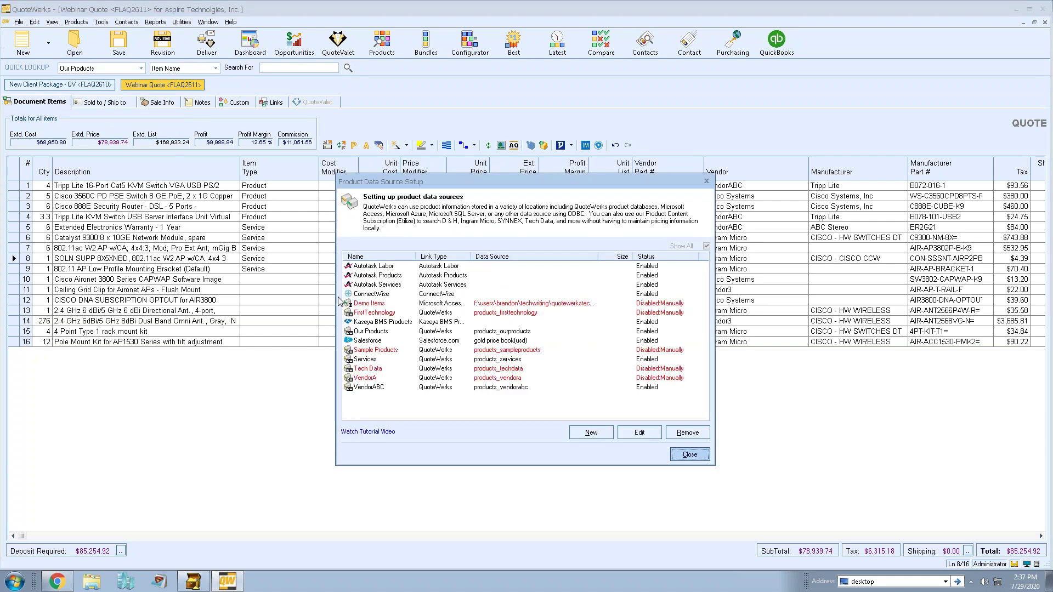
click(439, 276)
click(655, 433)
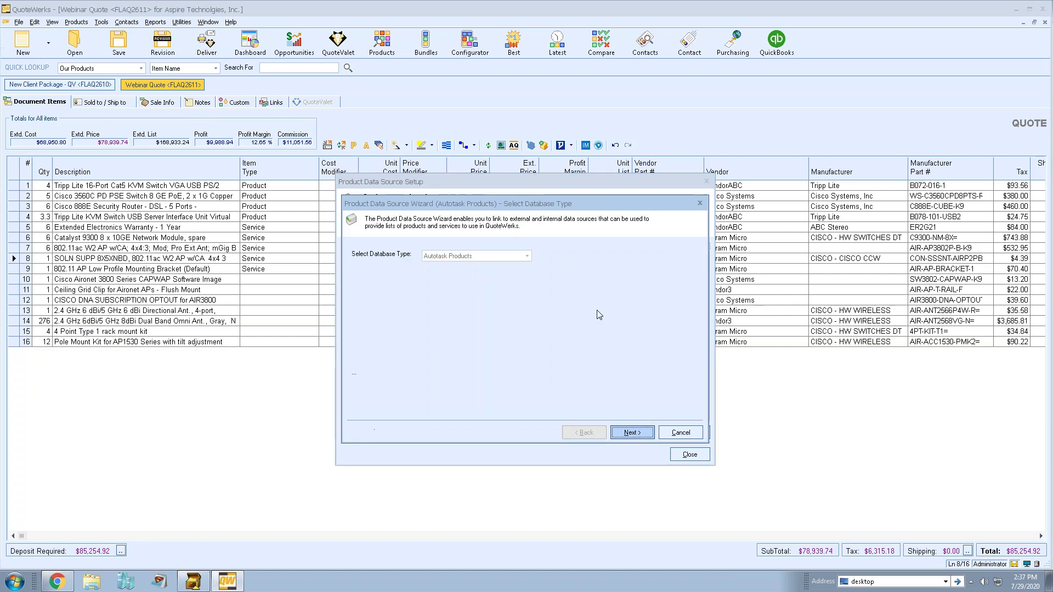
Advance to Map Columns and review ItemType→QuoteWerksItemType and Category→Category mappings.
click(631, 431)
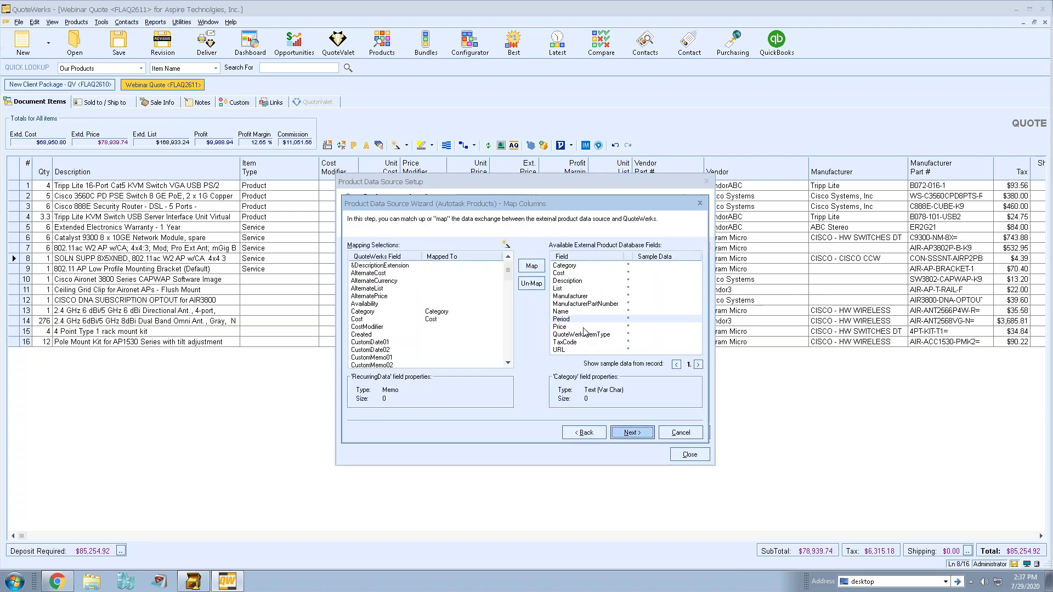
click(587, 335)
drag(505, 270, 505, 319)
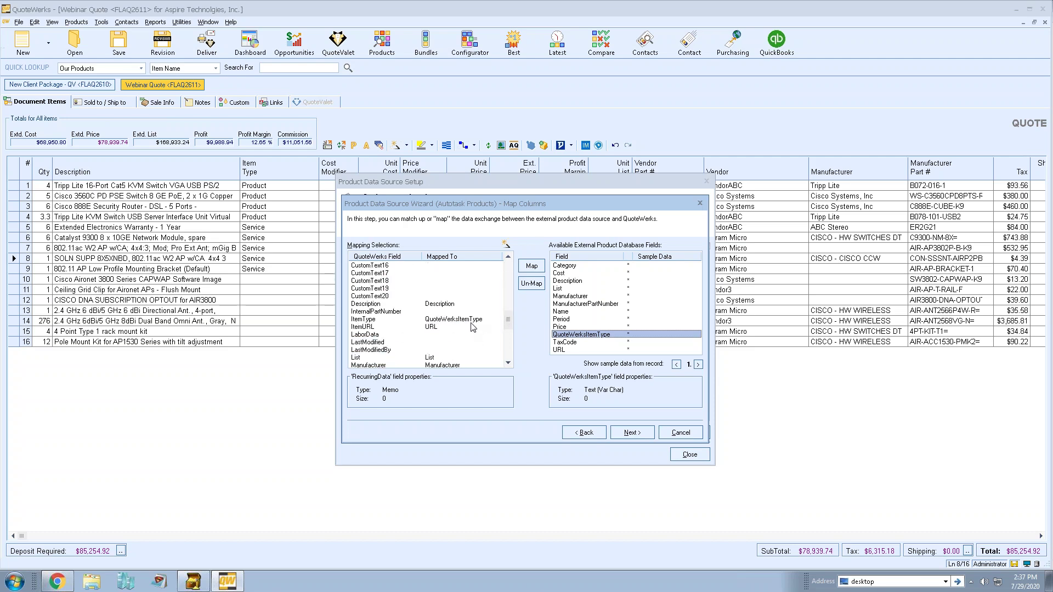
click(471, 326)
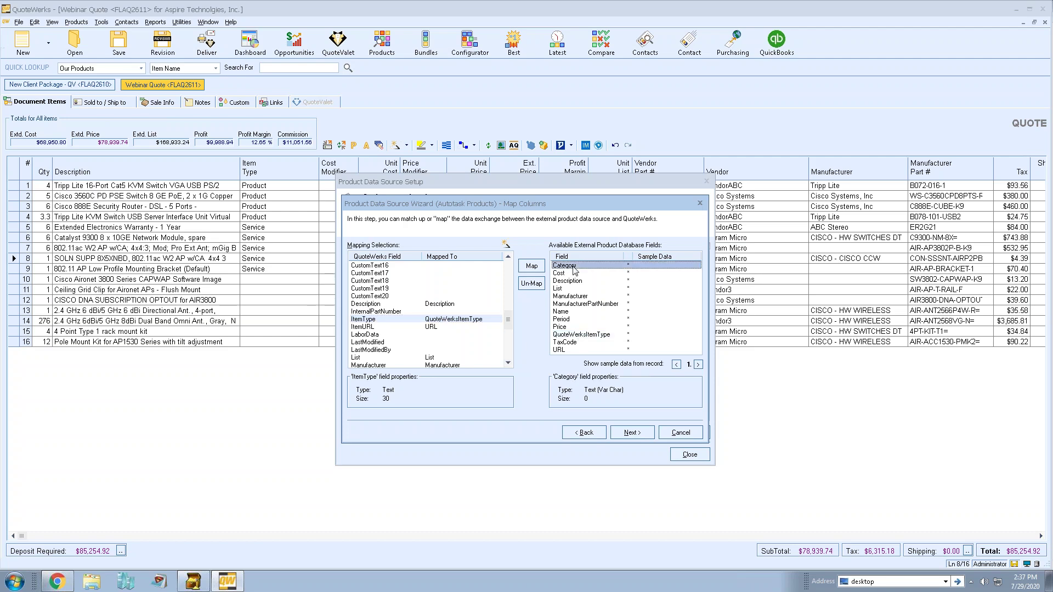
drag(508, 319, 508, 269)
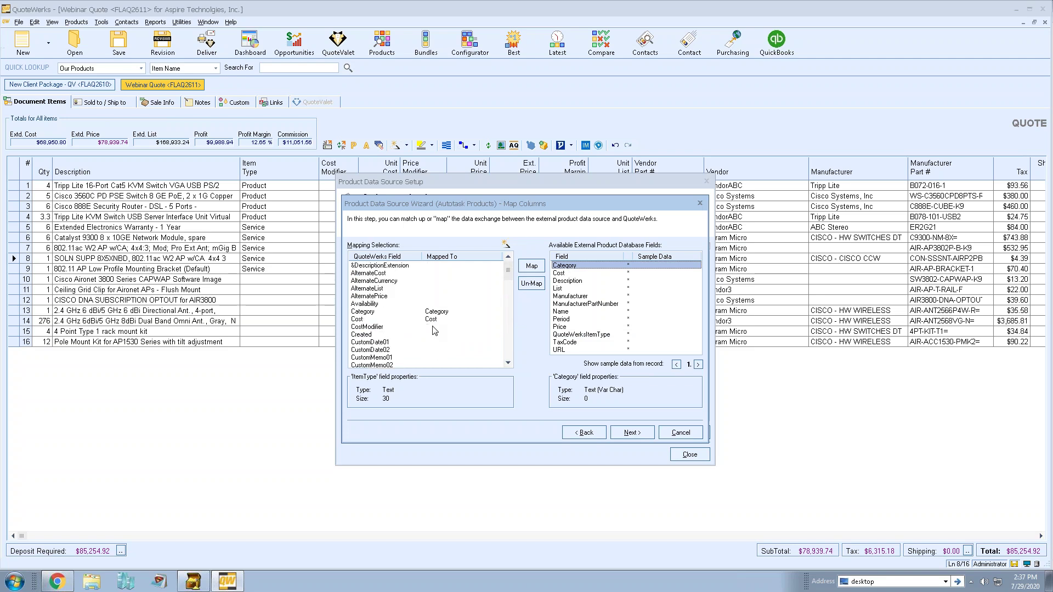
click(436, 313)
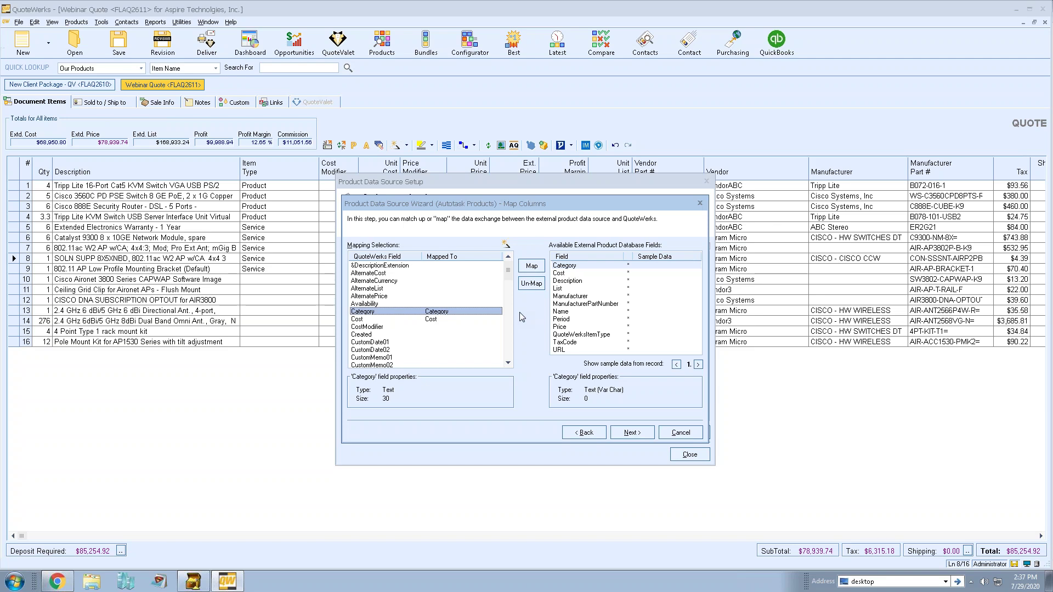
drag(507, 269, 501, 294)
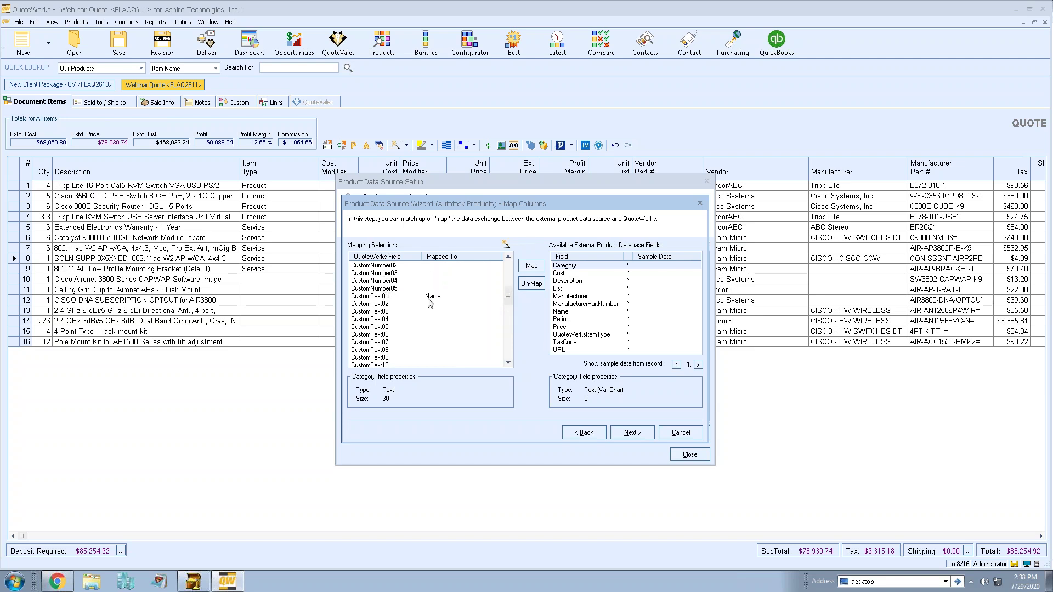
Review CustomText01→Name and ManufacturerPartNumber mappings, then cancel the wizard and close setup.
click(592, 312)
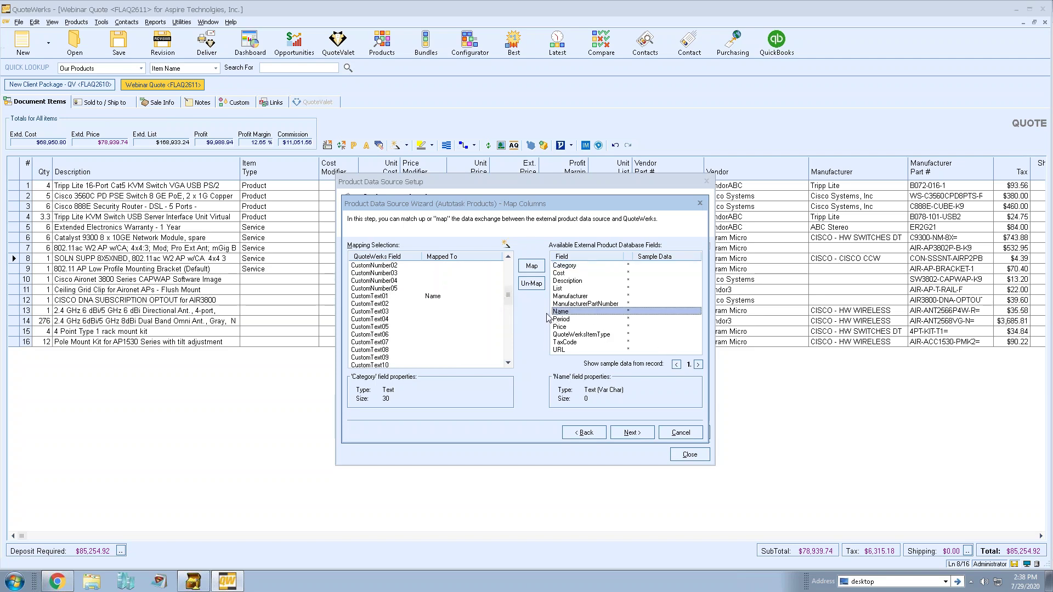
click(381, 296)
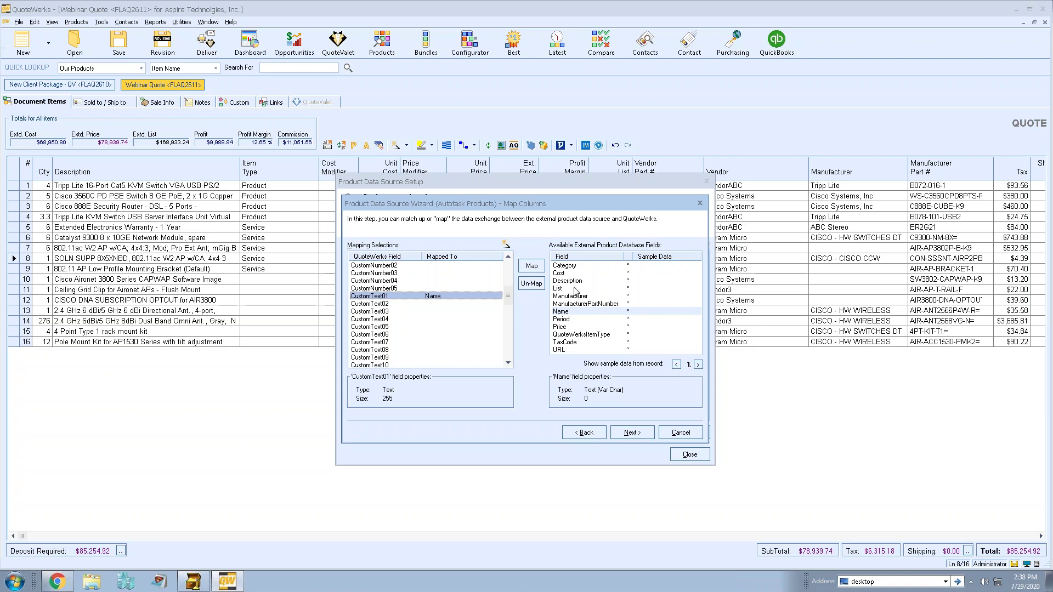
drag(508, 295, 511, 328)
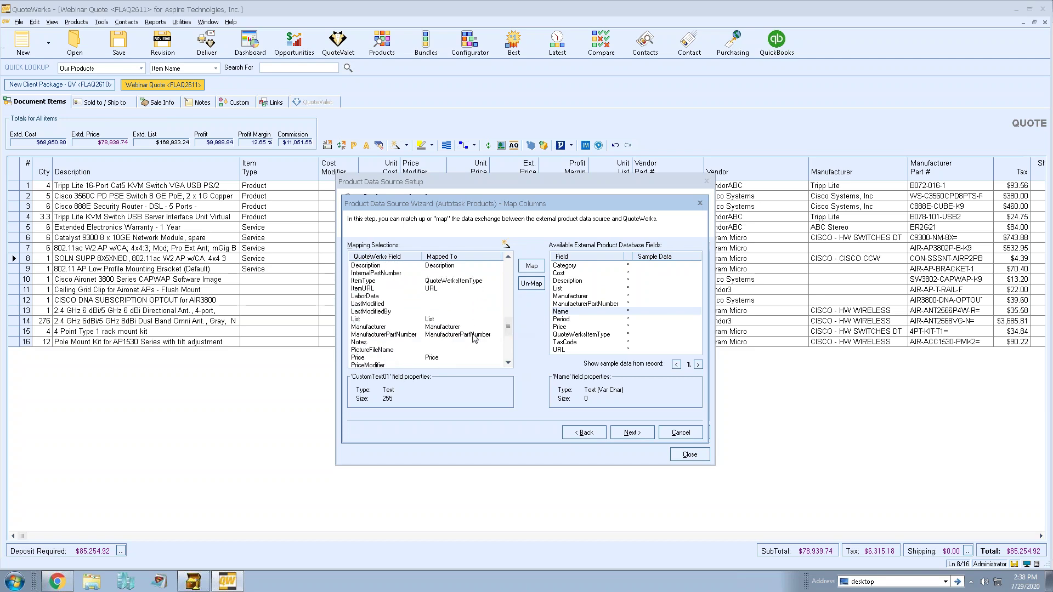
click(376, 335)
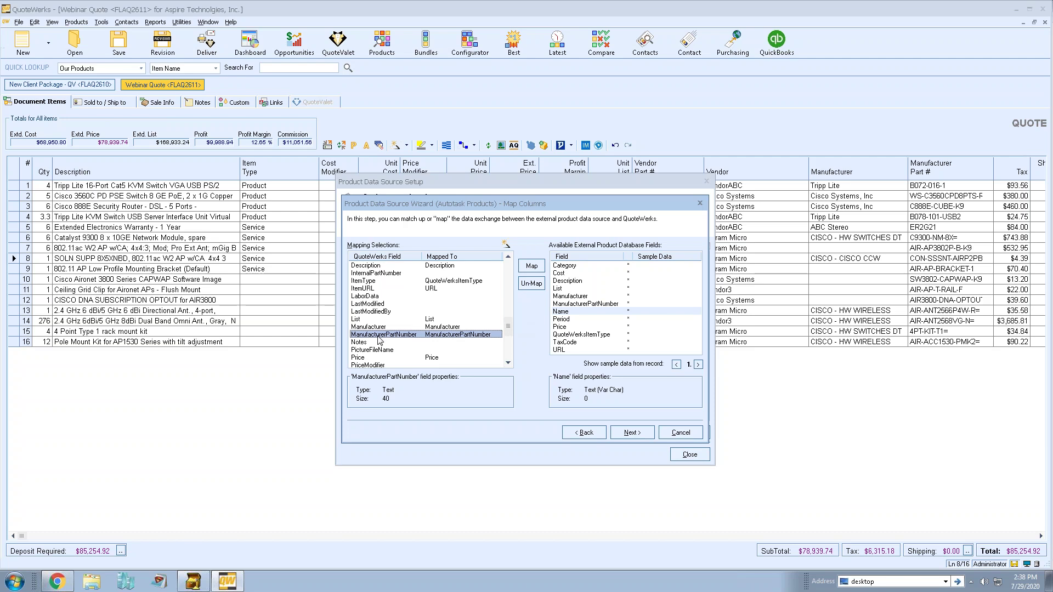
click(676, 435)
click(681, 457)
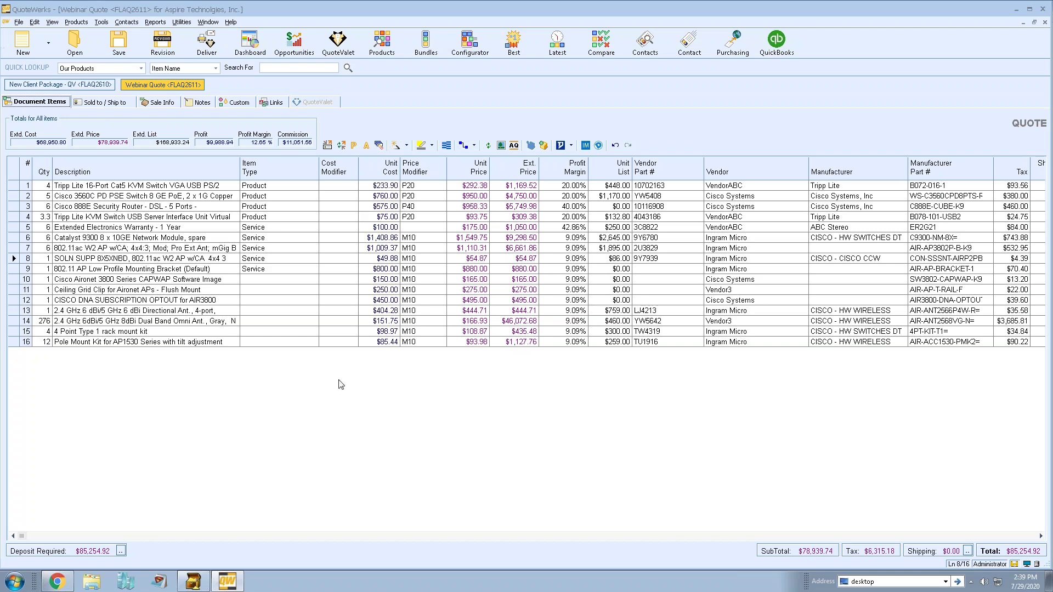
Switch to the Update Center tab in Chrome and go to Support > Updates.
click(61, 582)
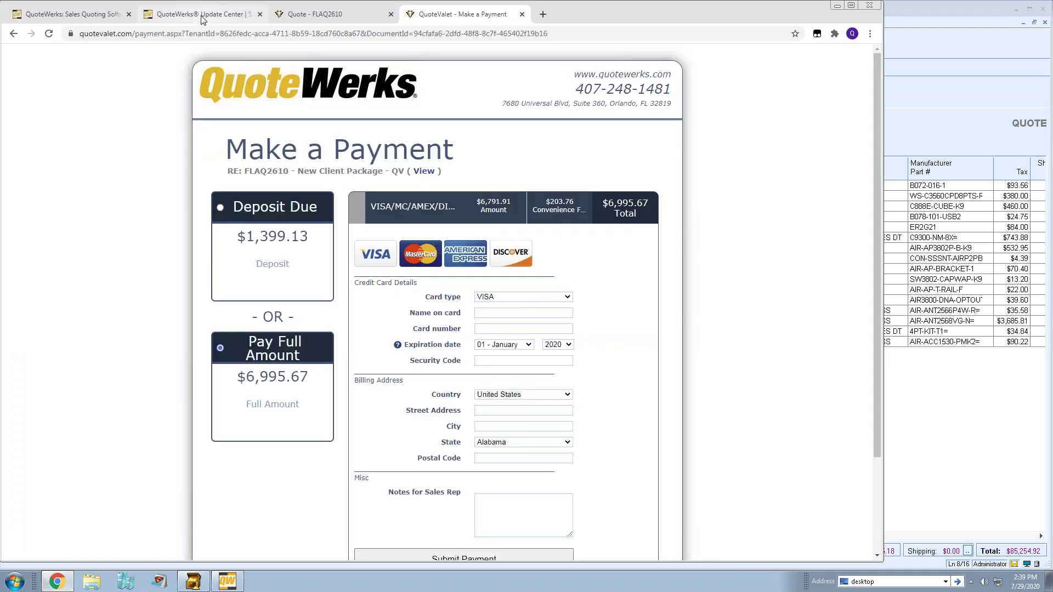
click(204, 16)
click(846, 71)
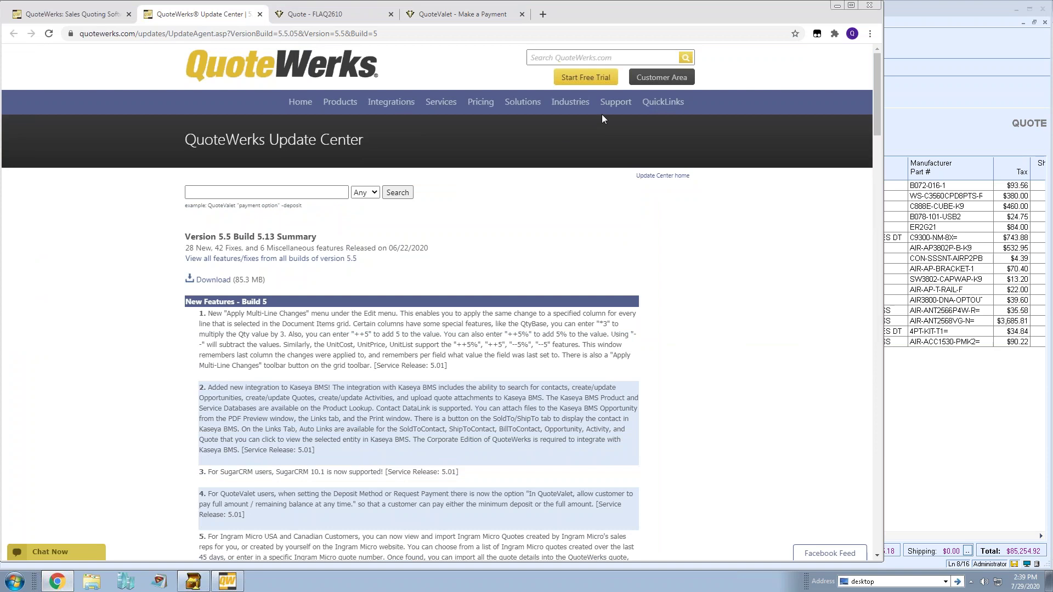
mouse_move(614, 106)
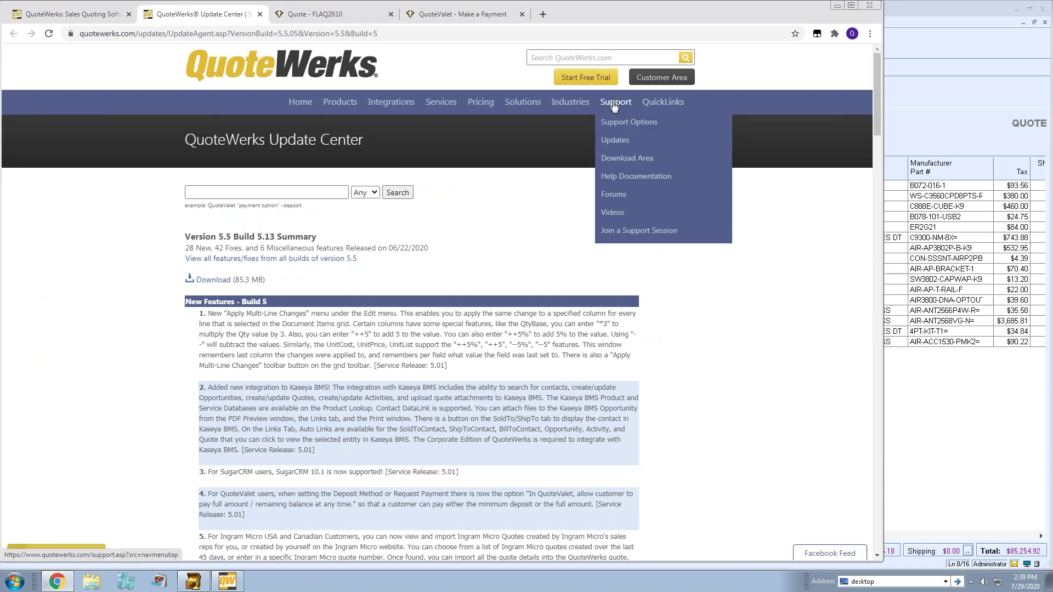
click(615, 141)
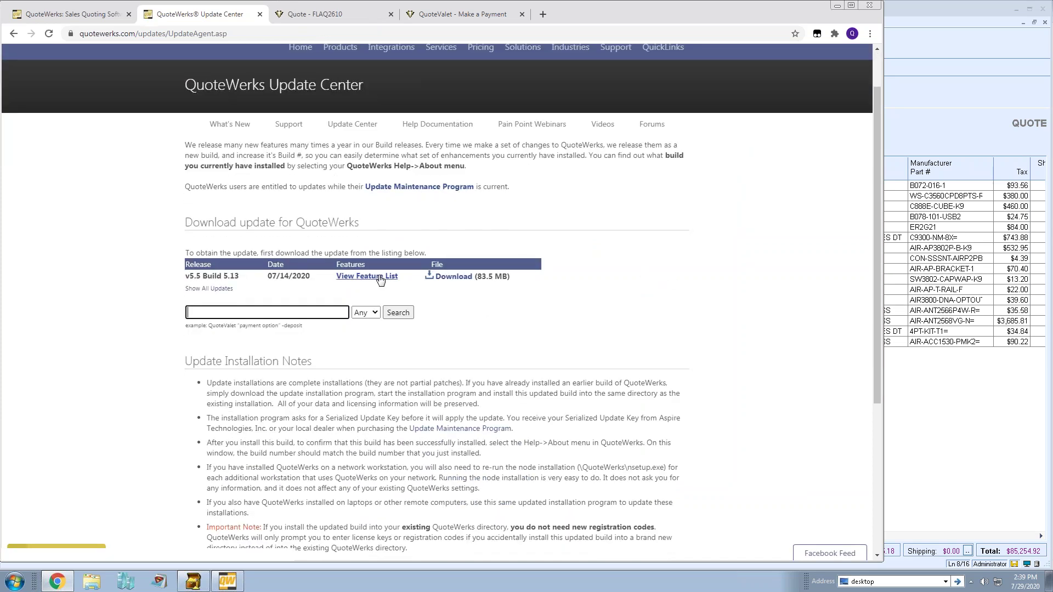
View and scroll the Build 5.13 feature list: 28 features, 42 fixes, 6 miscellaneous.
click(367, 330)
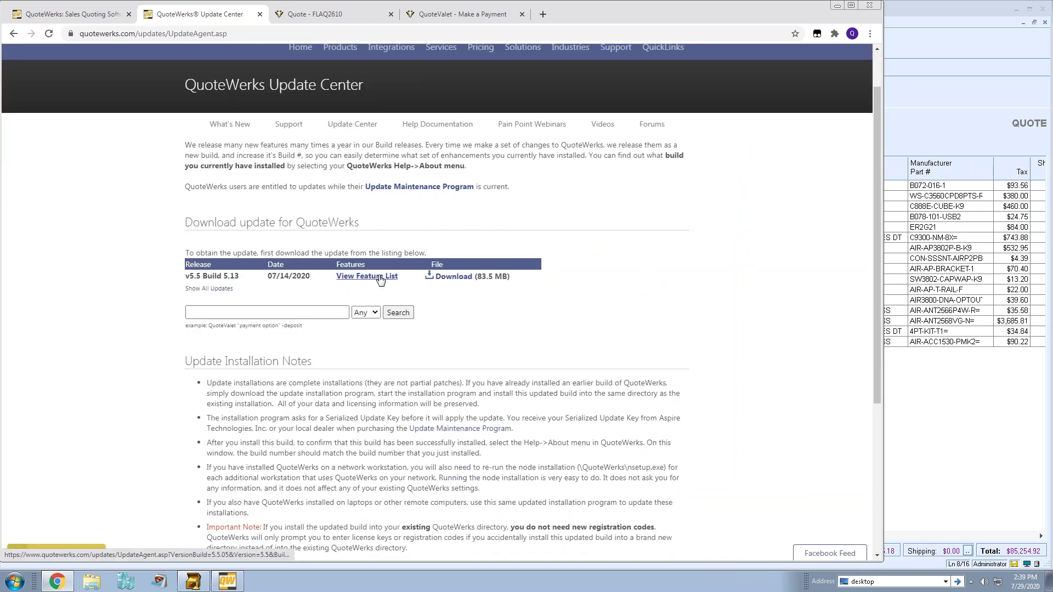
scroll(682, 233, down, 6)
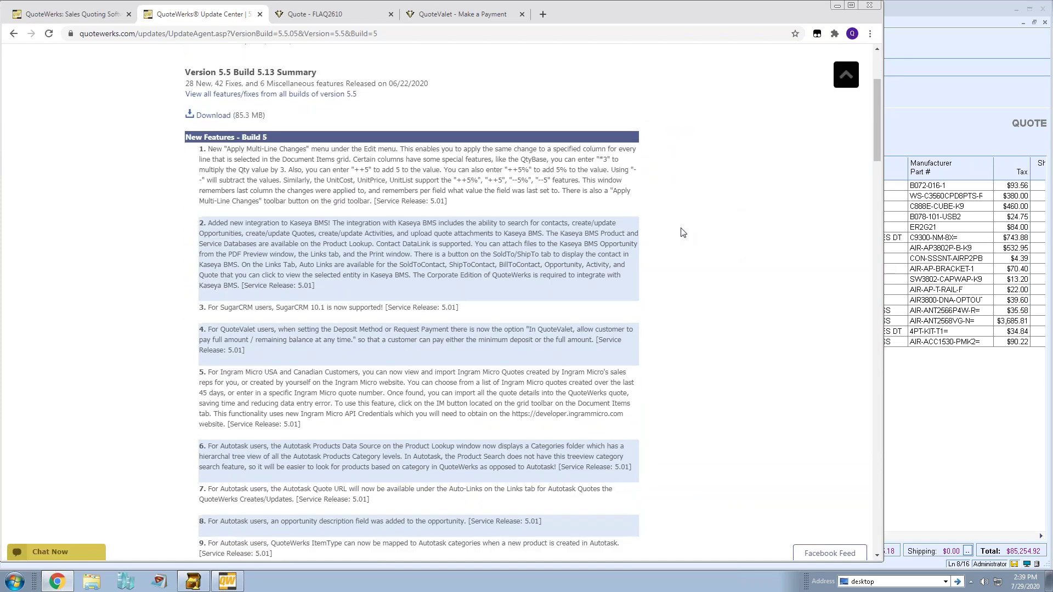
scroll(682, 233, down, 14)
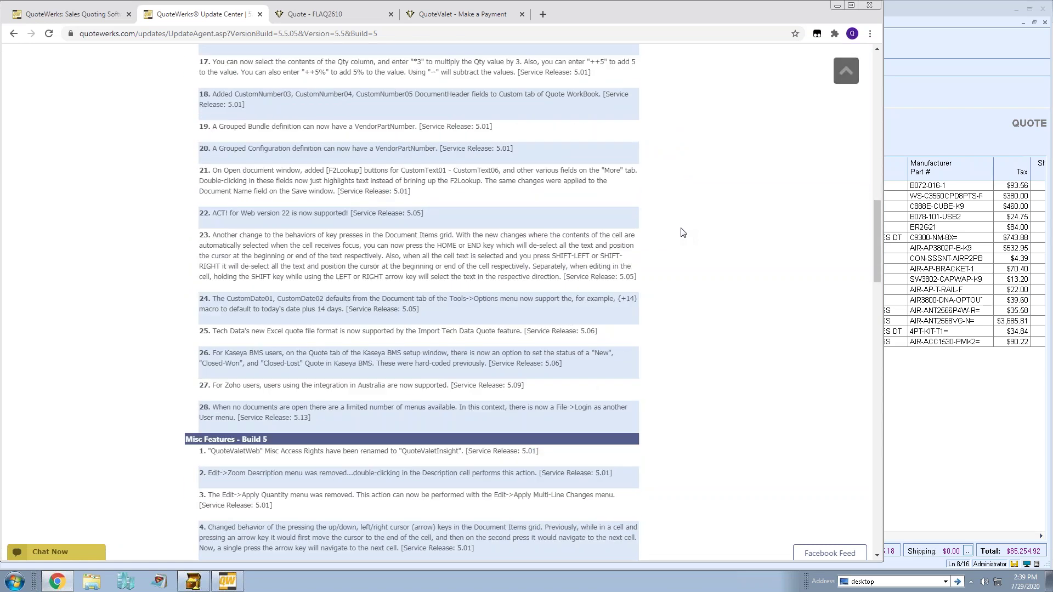
scroll(681, 233, up, 14)
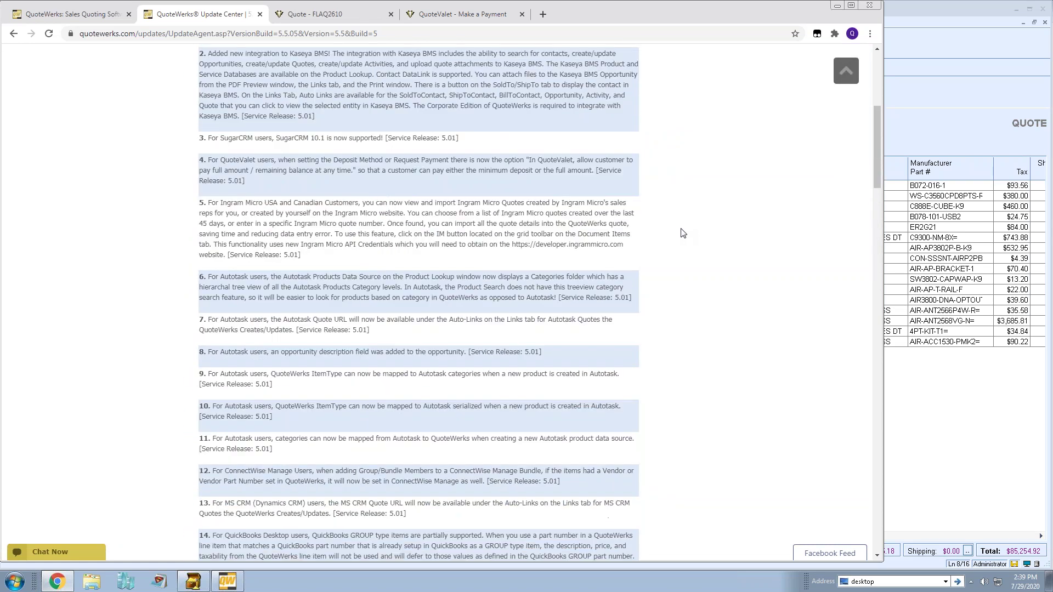
scroll(682, 234, up, 4)
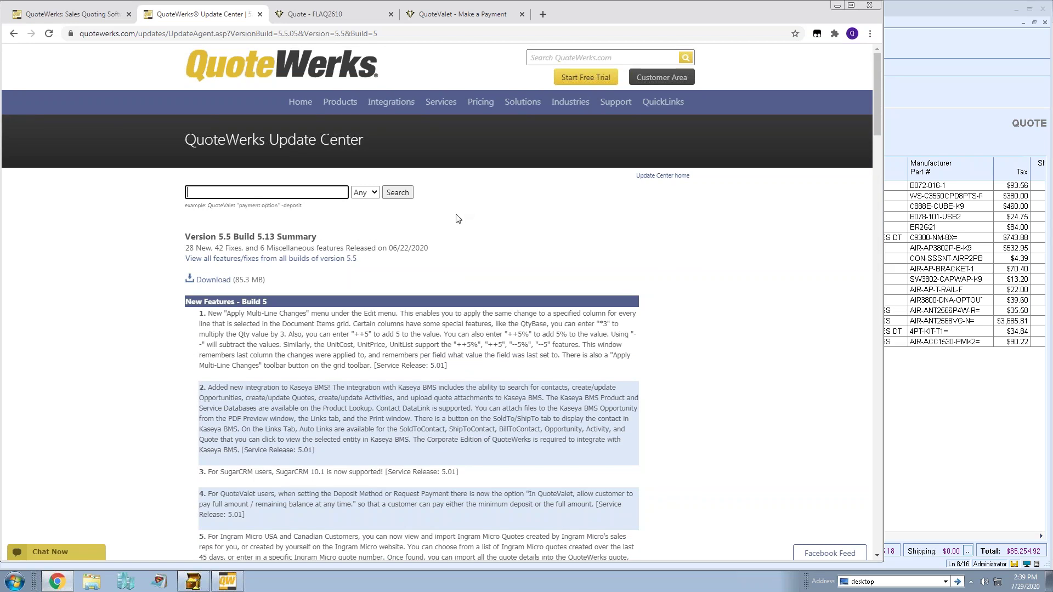
Scroll the Customer Area's What's New page, then return to the Webinar Quote window.
click(652, 77)
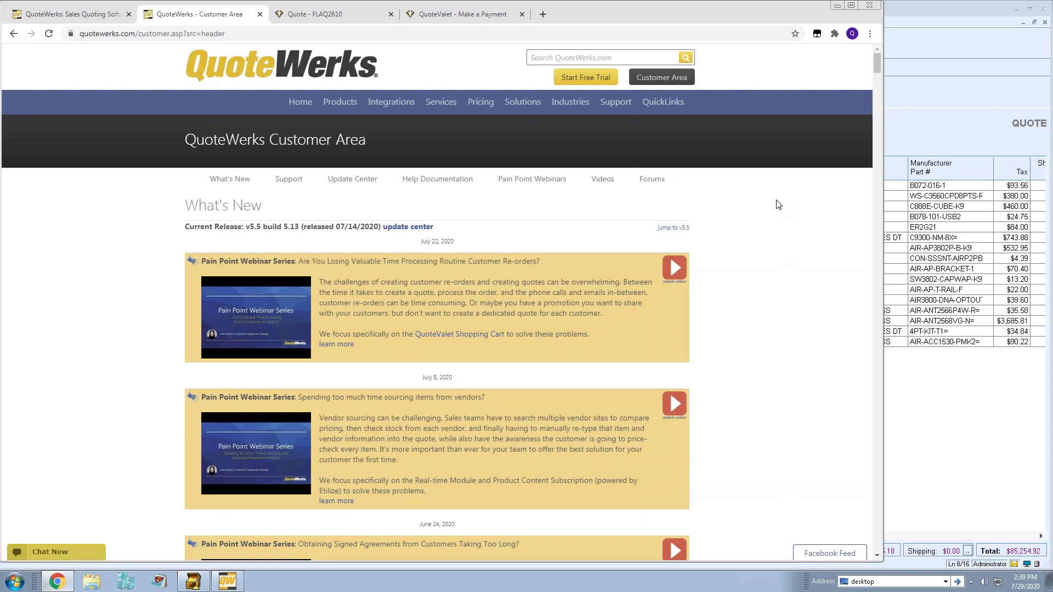
scroll(779, 206, down, 2)
scroll(778, 205, down, 6)
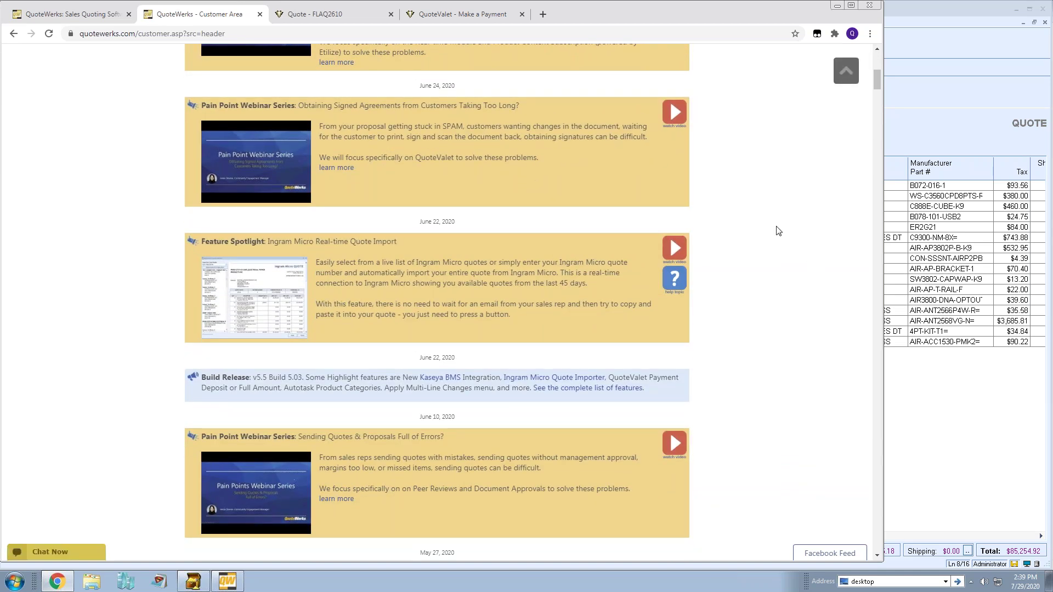
scroll(778, 231, down, 1)
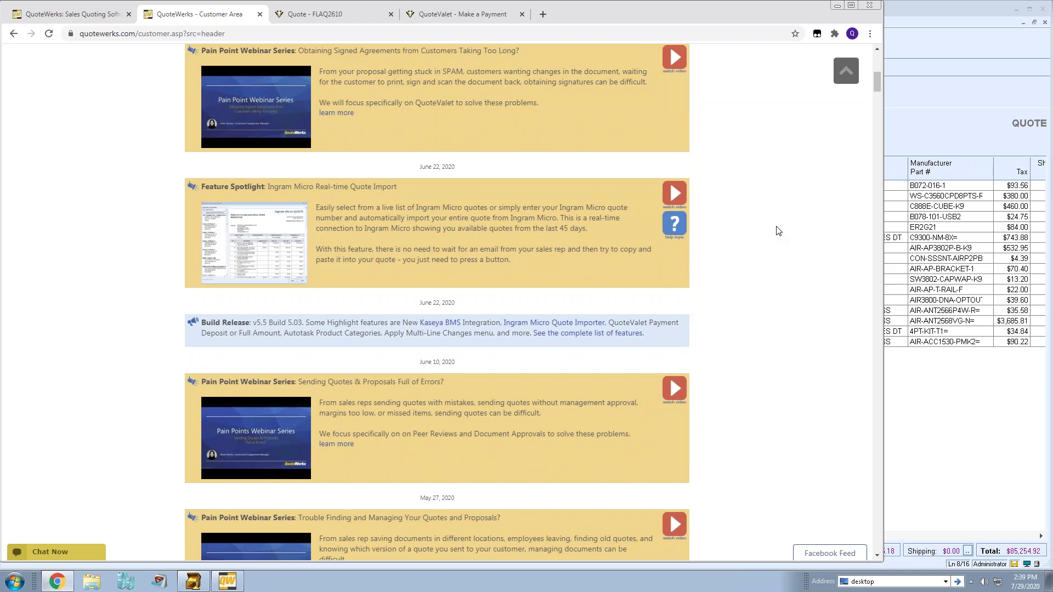
scroll(778, 225, up, 9)
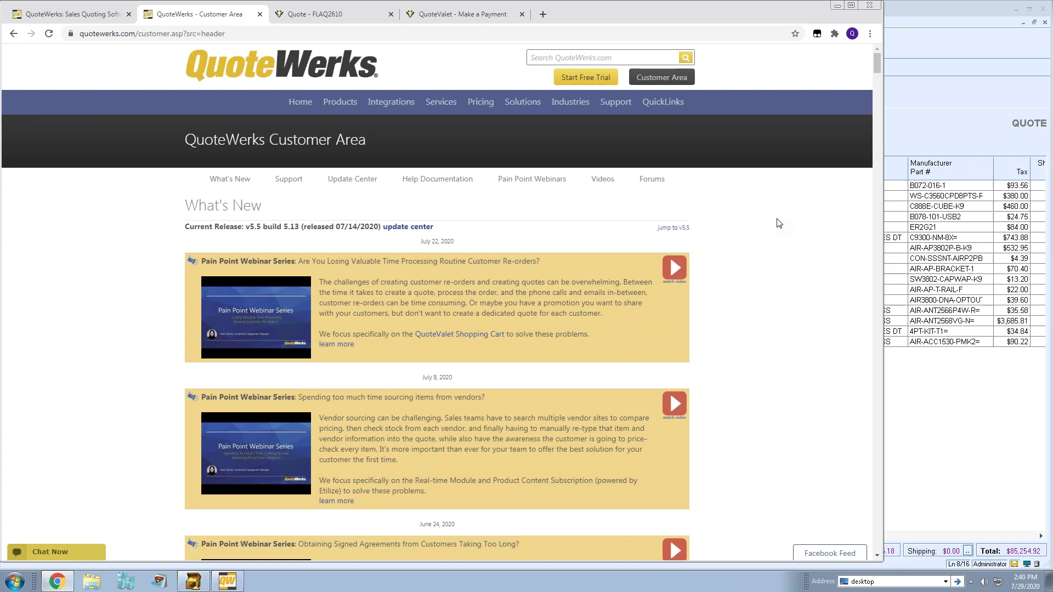
click(916, 117)
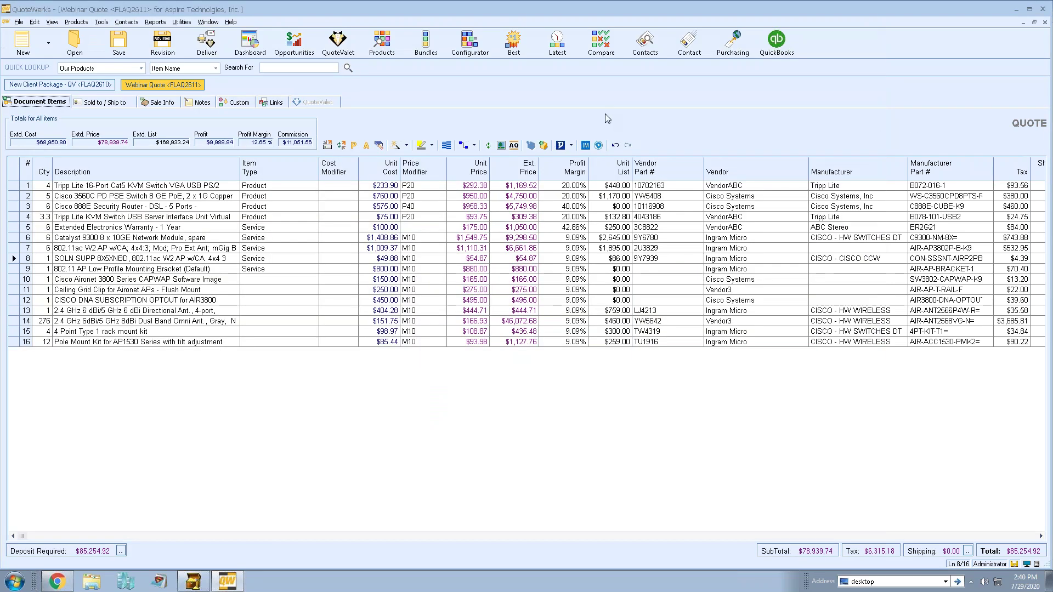